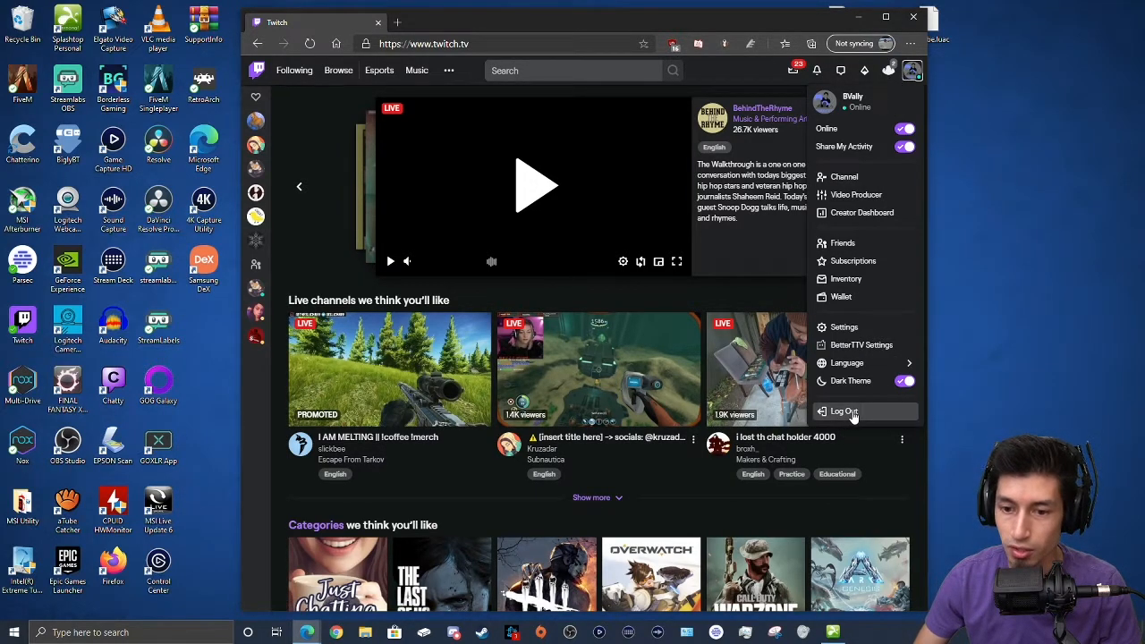
# Close the account menu and search the web for "obs" in a new browser tab
pyautogui.click(915, 73)
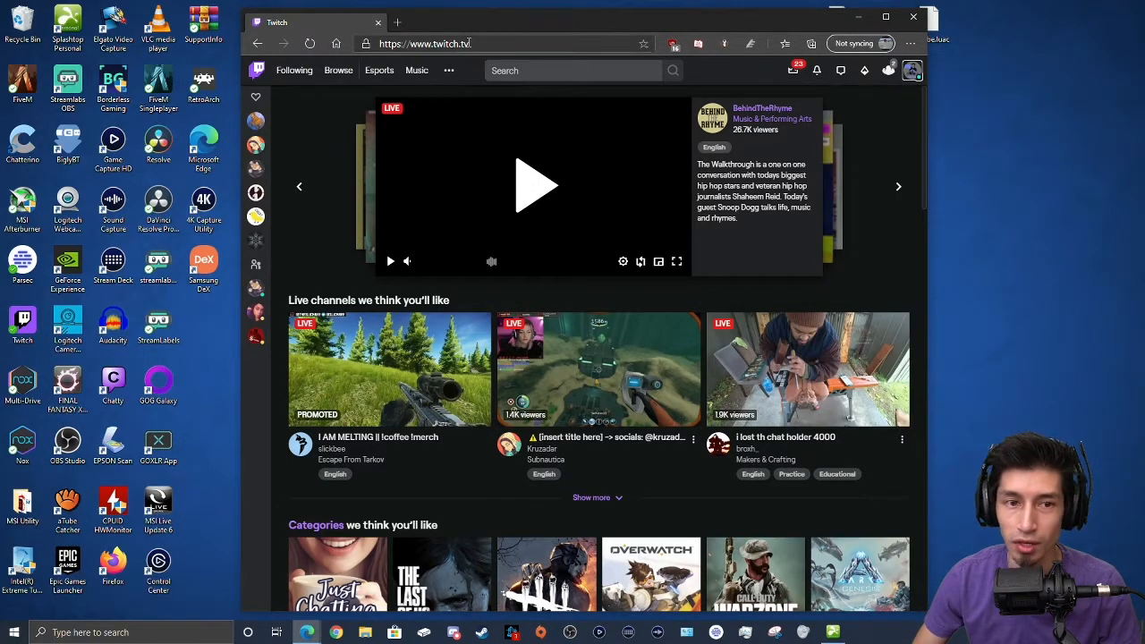
pyautogui.click(396, 23)
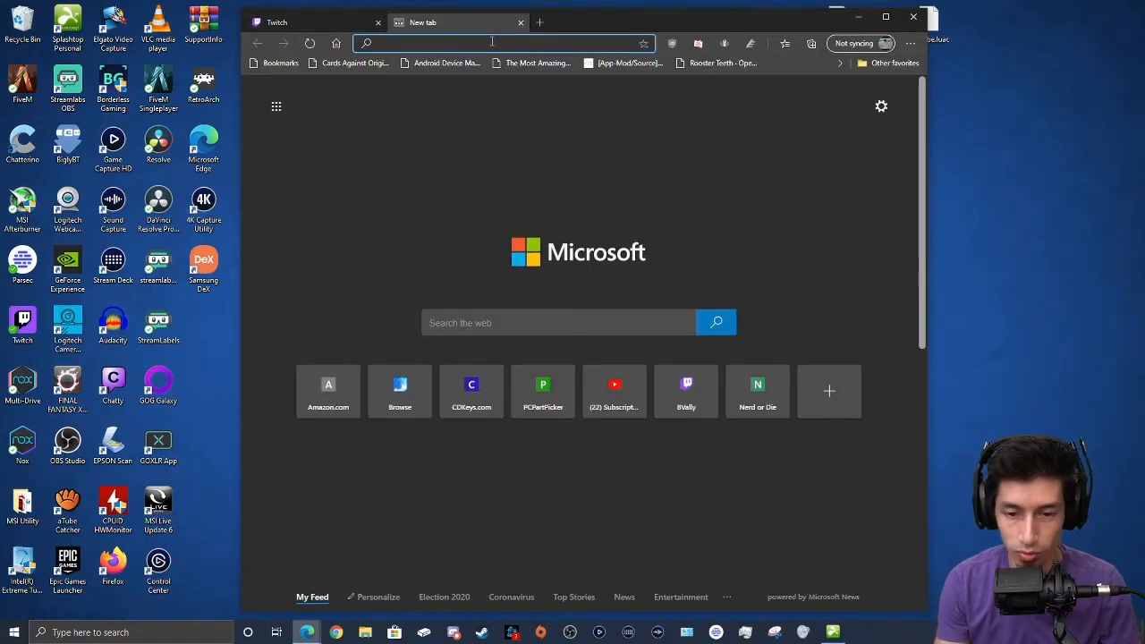
pyautogui.write('w')
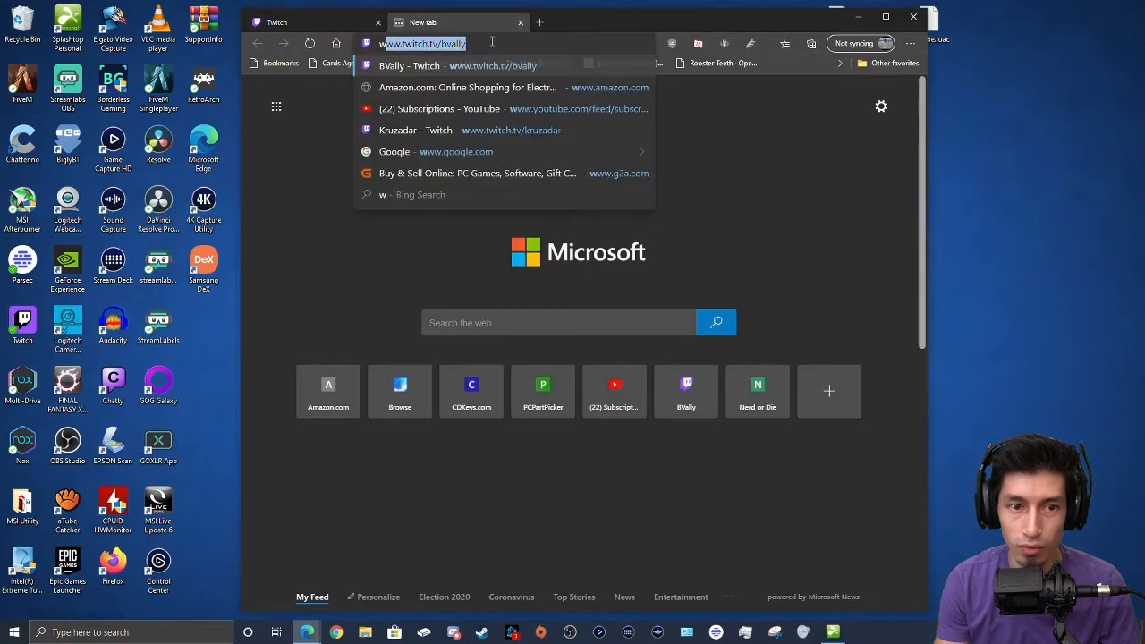
pyautogui.write('ww.obs')
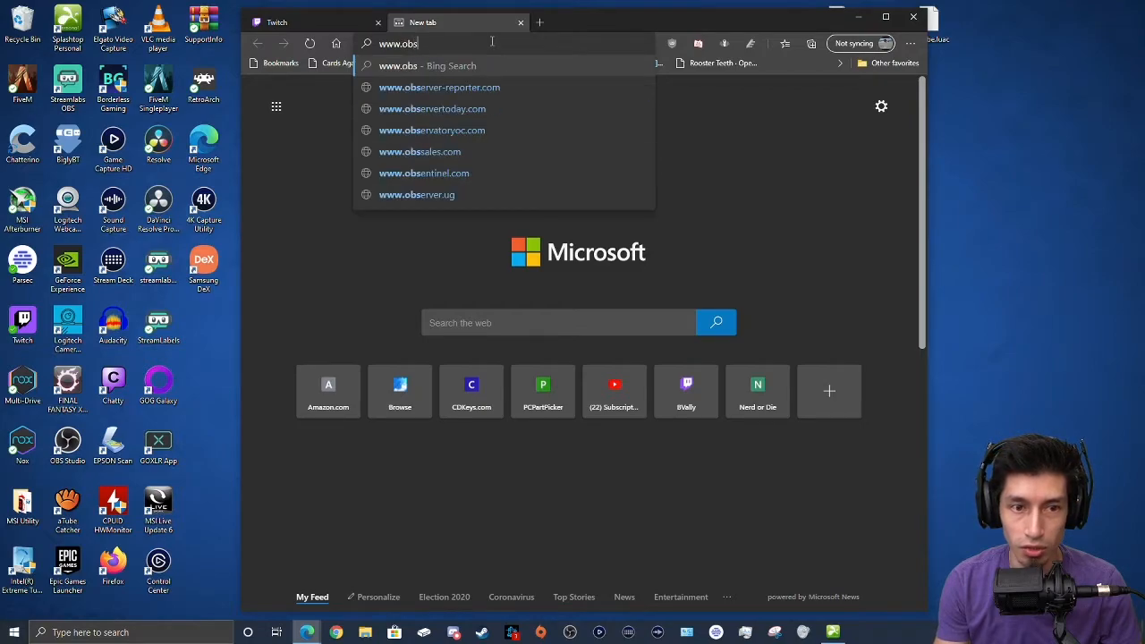
pyautogui.write('.')
pyautogui.press('BackSpace')
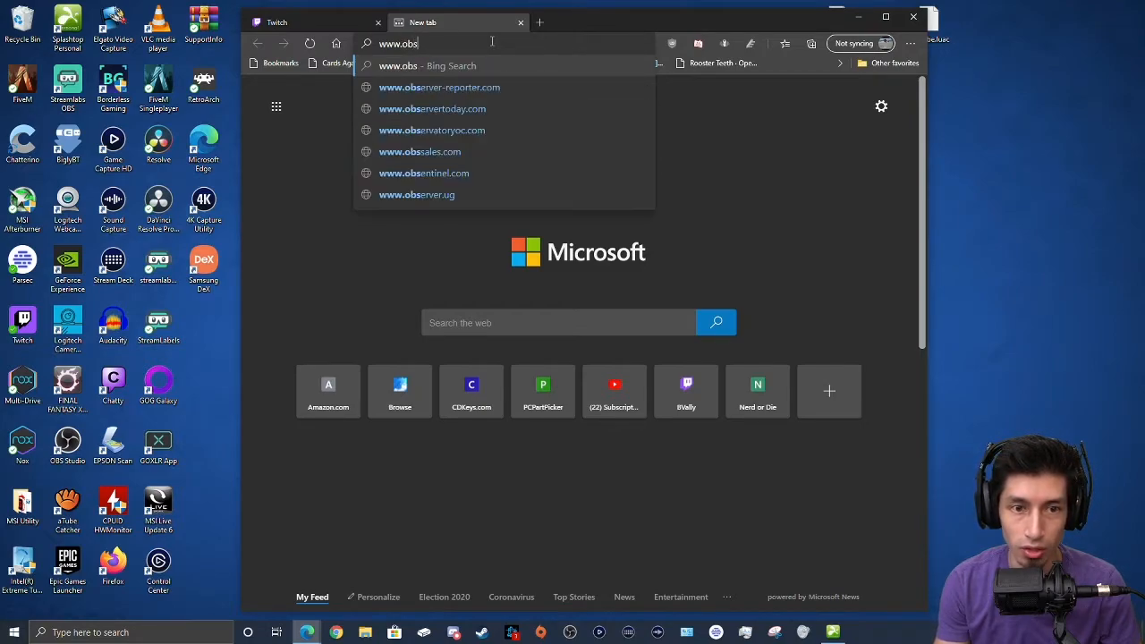
pyautogui.hotkey('ctrl', 'a')
pyautogui.press('BackSpace')
pyautogui.write('obs')
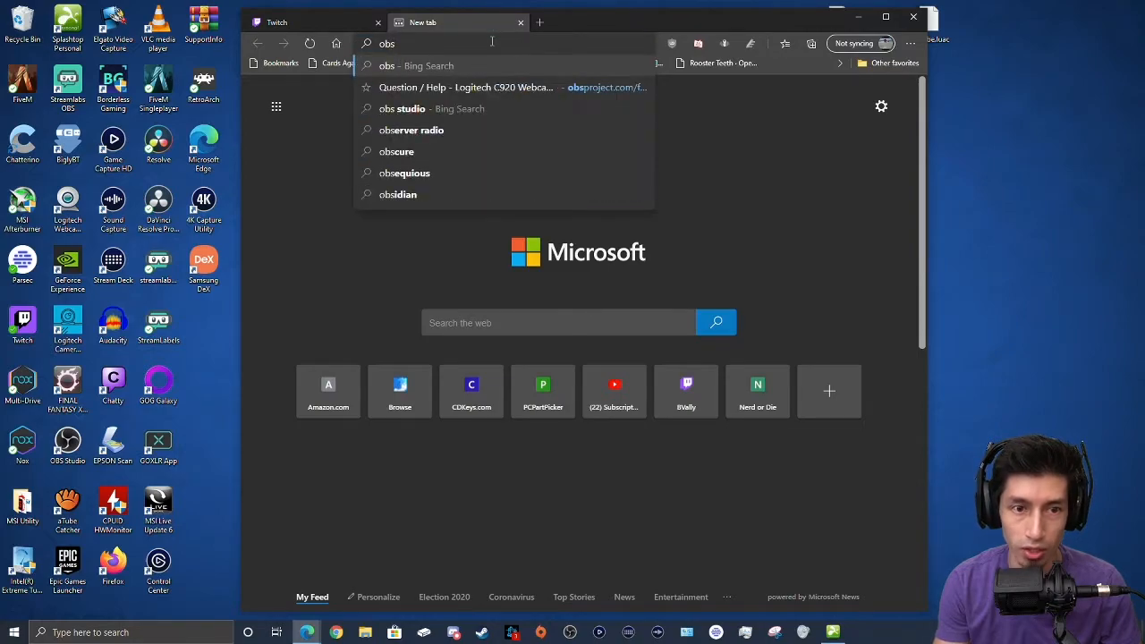
pyautogui.press('Return')
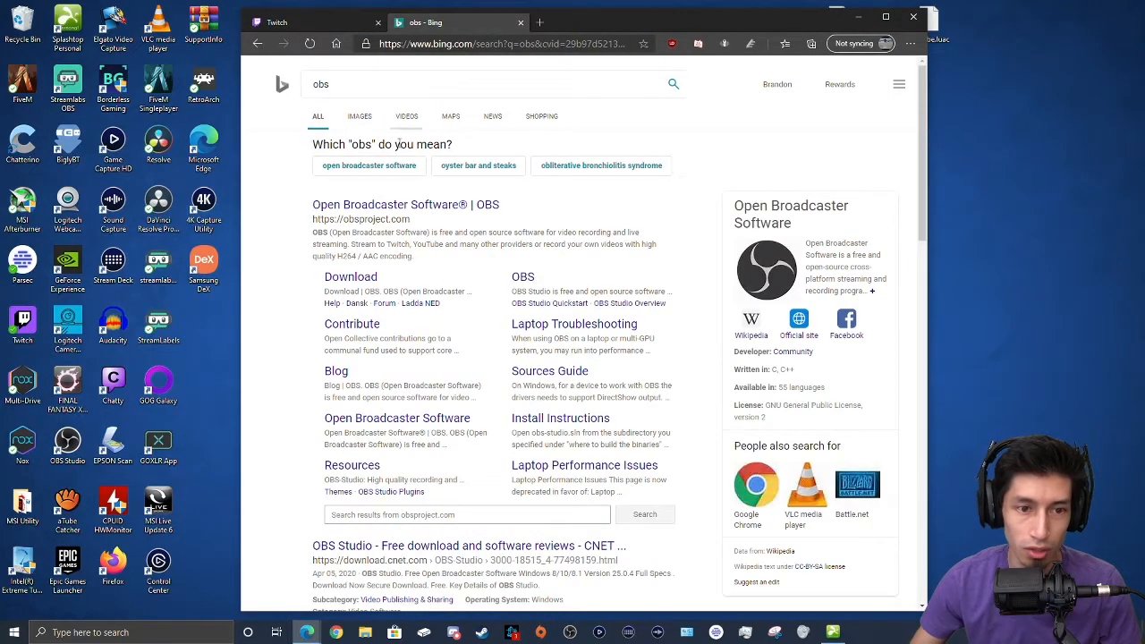
# Search for google.com and open the Google home page from the results
pyautogui.click(373, 83)
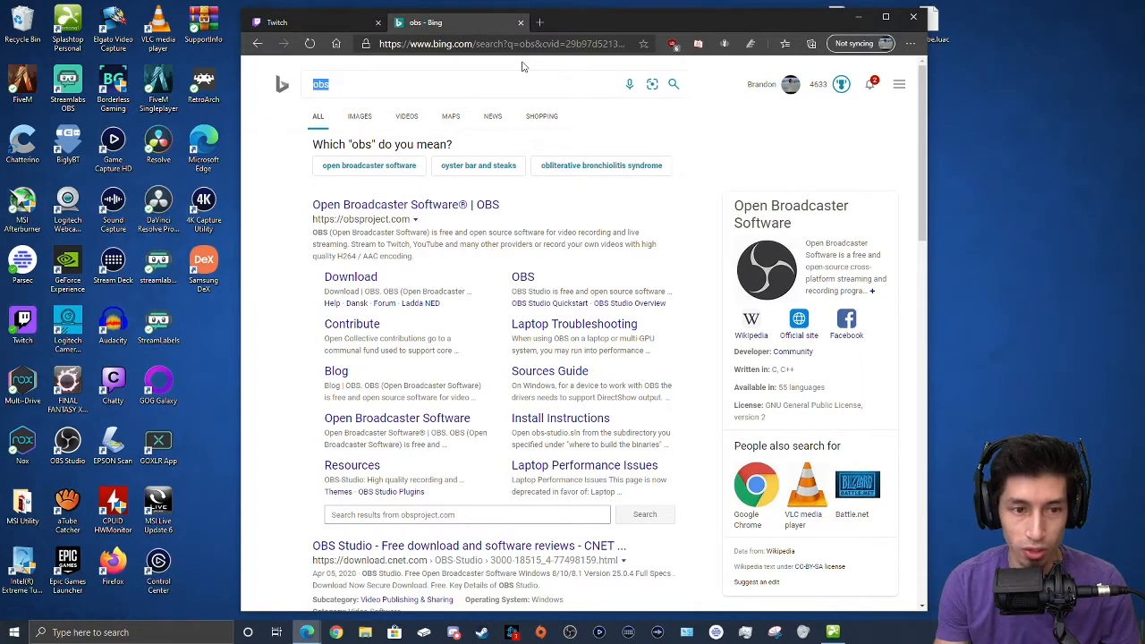
pyautogui.write('goog')
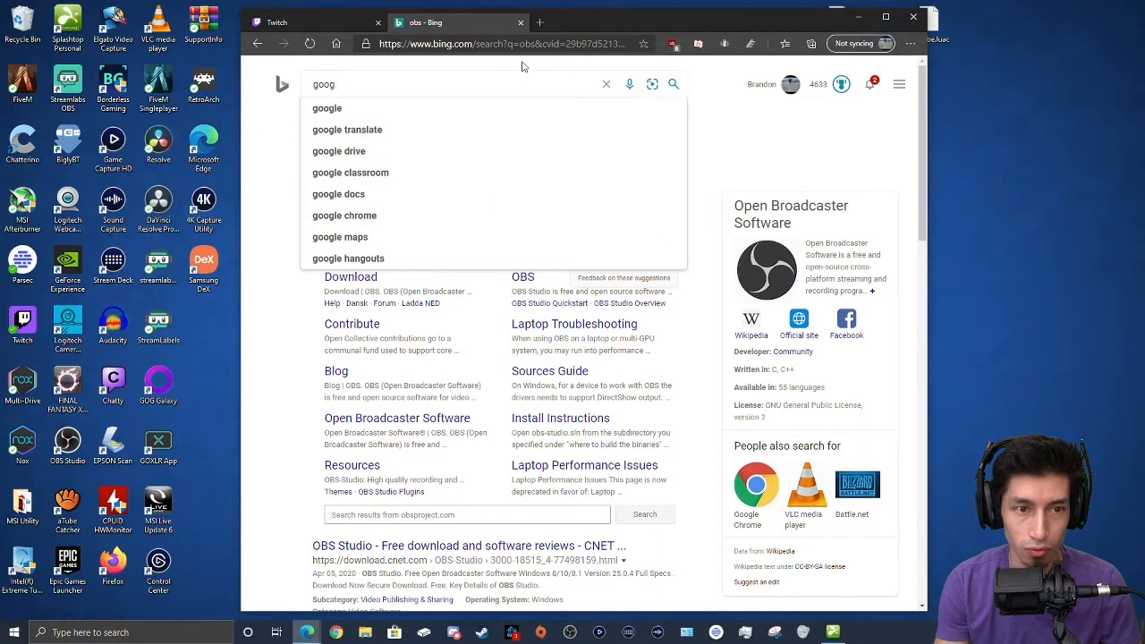
pyautogui.write('le.com')
pyautogui.press('Return')
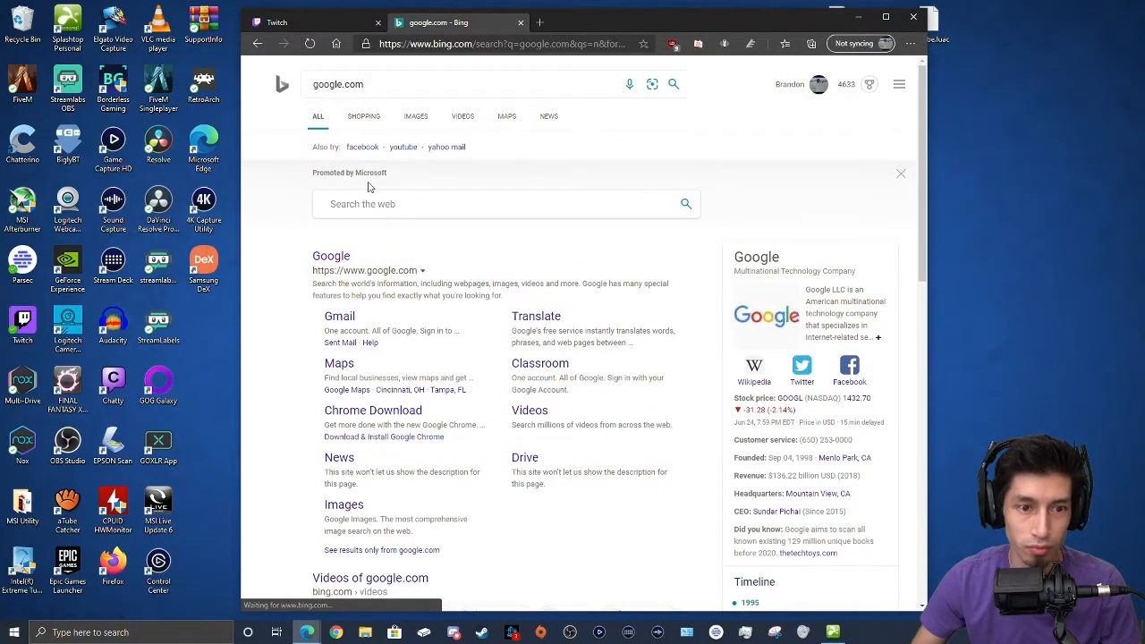
pyautogui.click(331, 256)
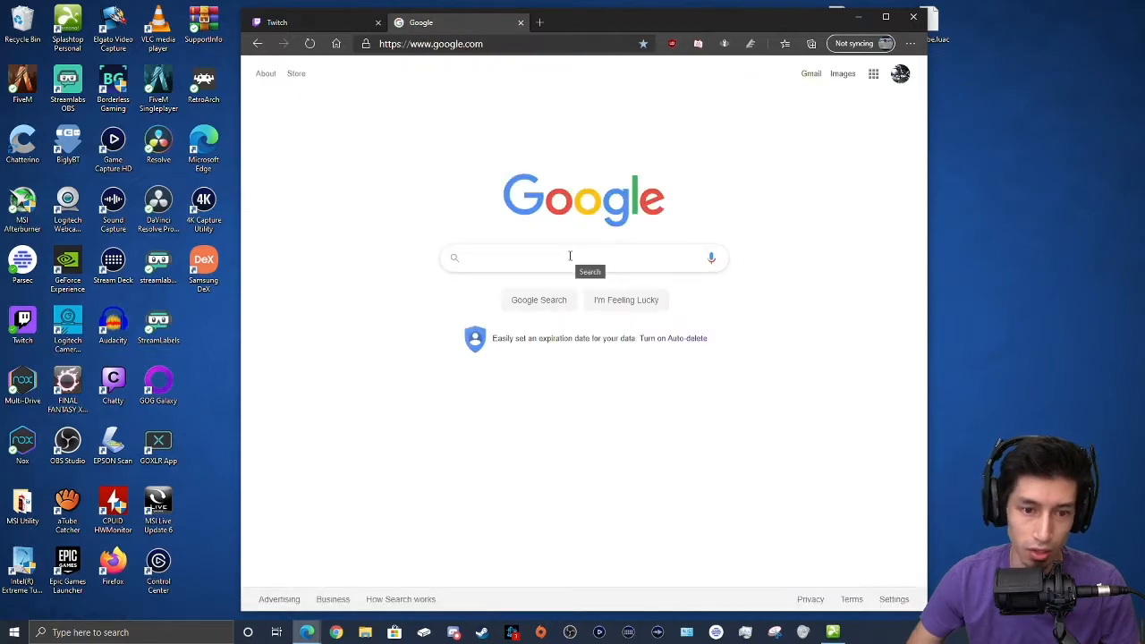
# Search Google for "obs", view the official obsproject.com download page and close its tab
pyautogui.write('obs')
pyautogui.press('Return')
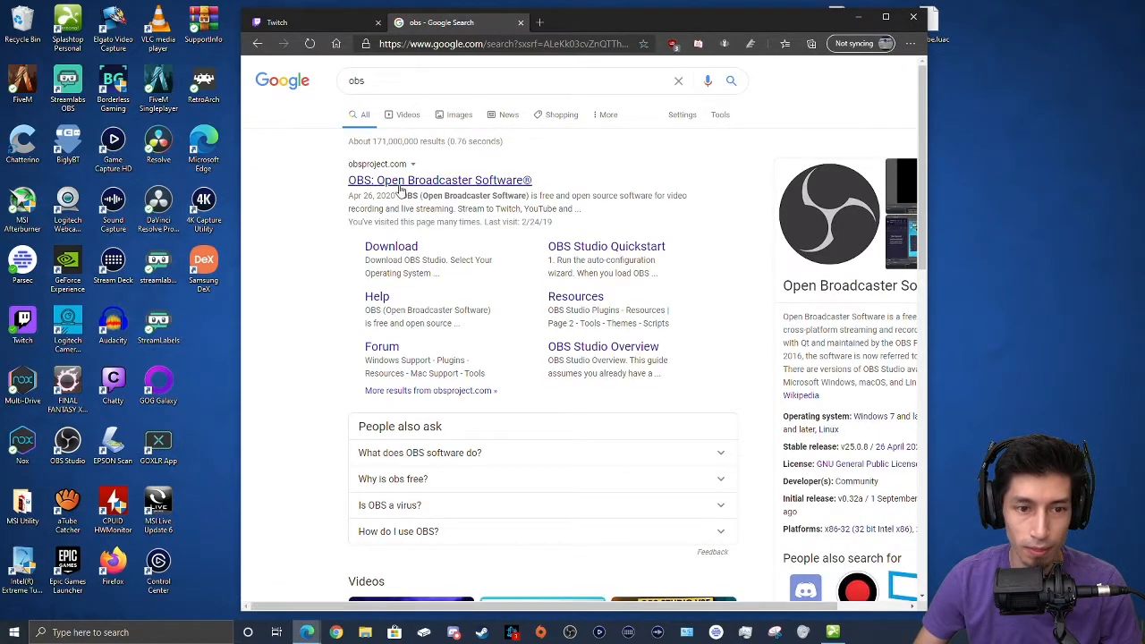
pyautogui.click(405, 183)
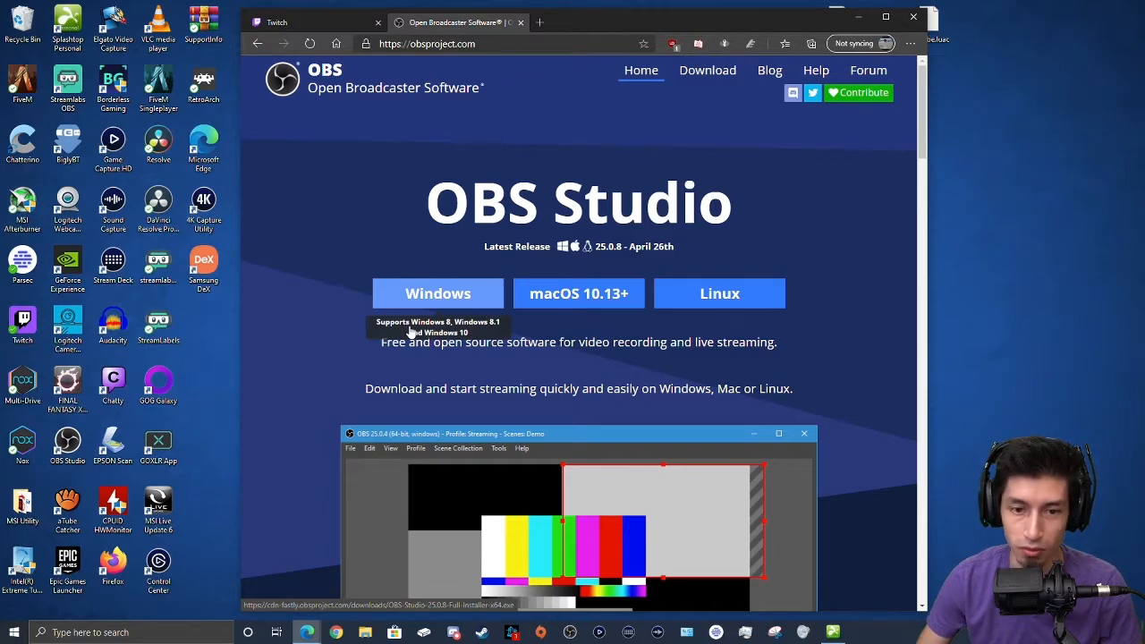
pyautogui.click(520, 22)
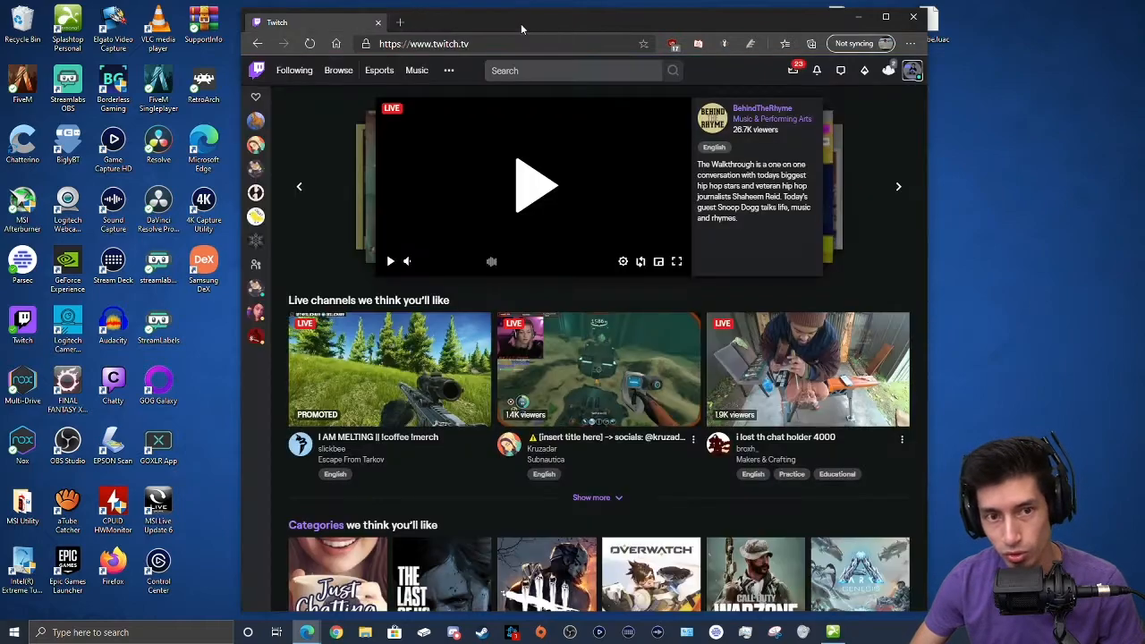
# Minimize the browser, switch to OBS Studio and move its window up until all the lower docks fit on screen
pyautogui.click(861, 16)
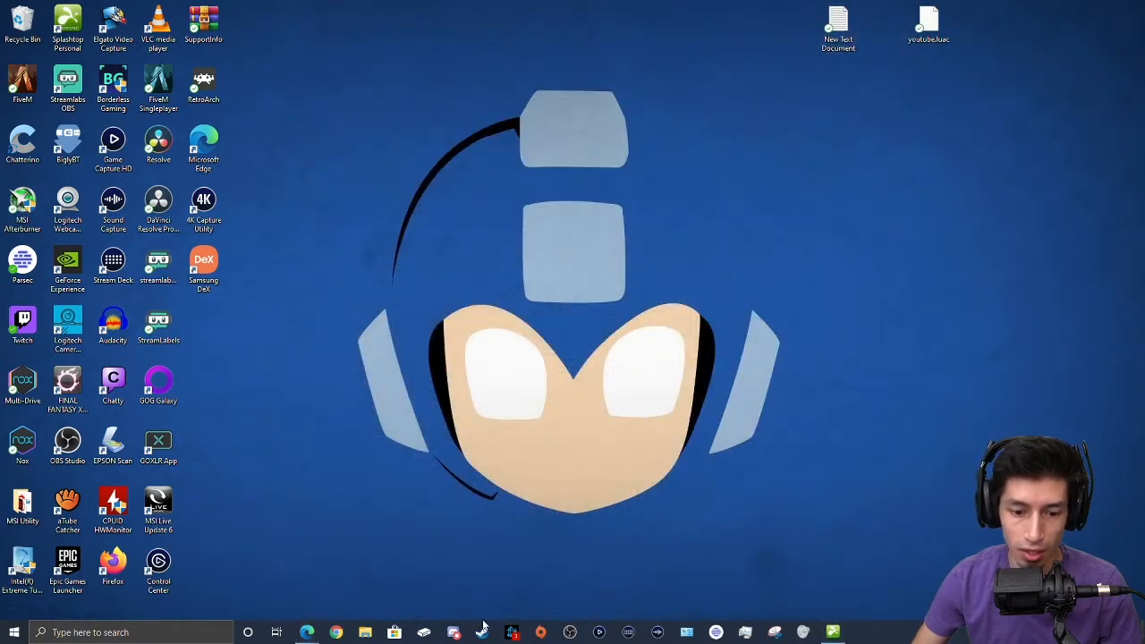
pyautogui.click(572, 632)
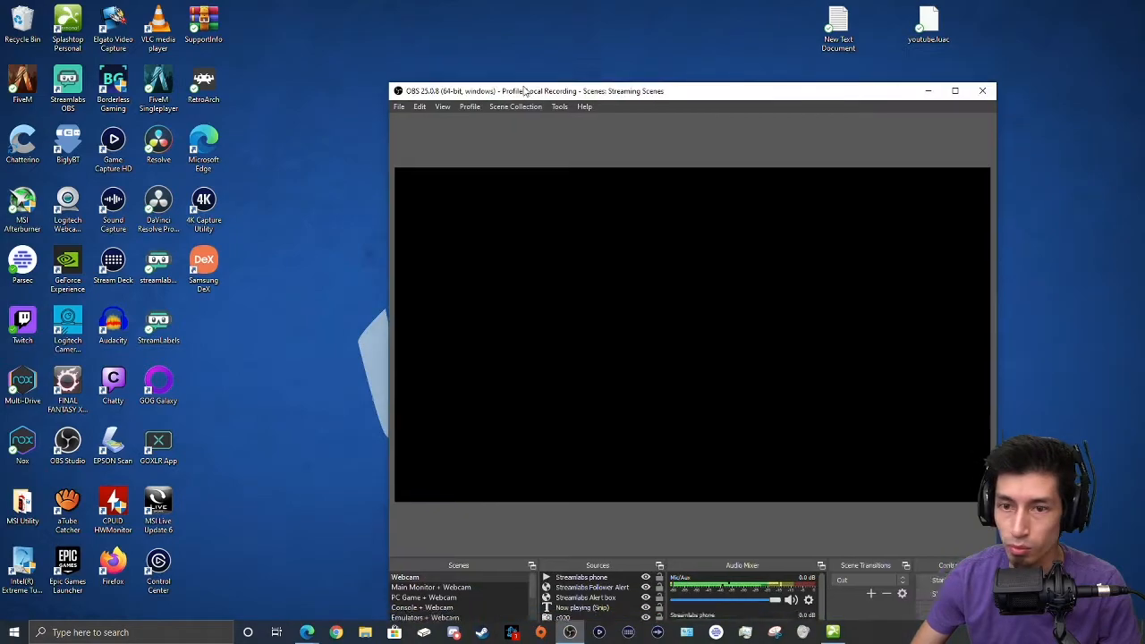
pyautogui.moveTo(523, 92); pyautogui.dragTo(477, 23)
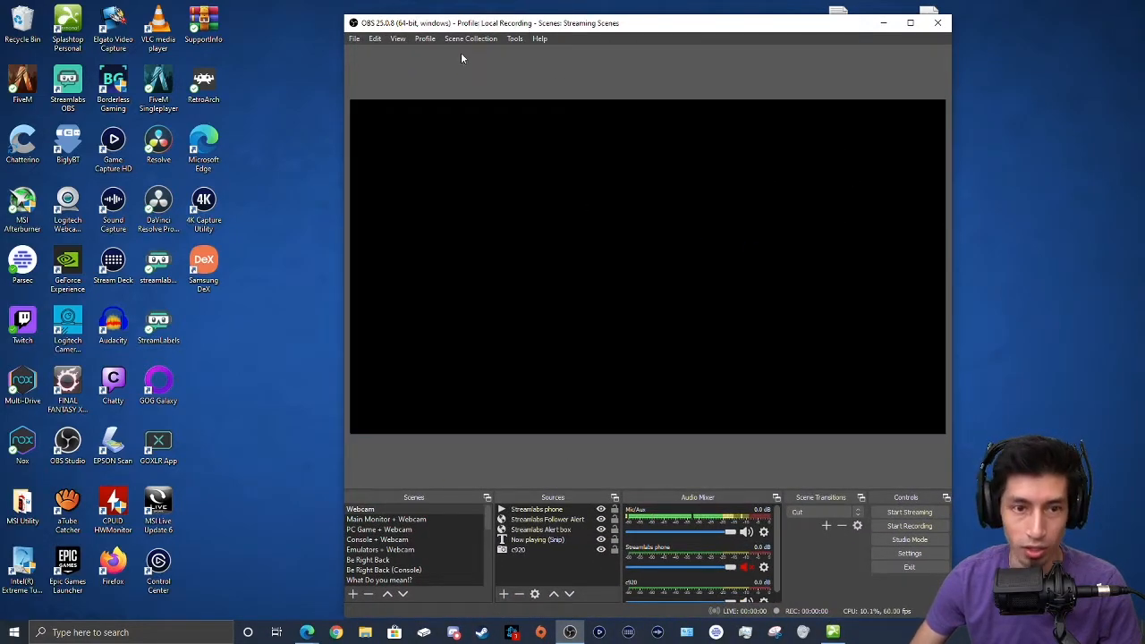
# Create a new scene collection named "OBS Tutorial"
pyautogui.click(474, 38)
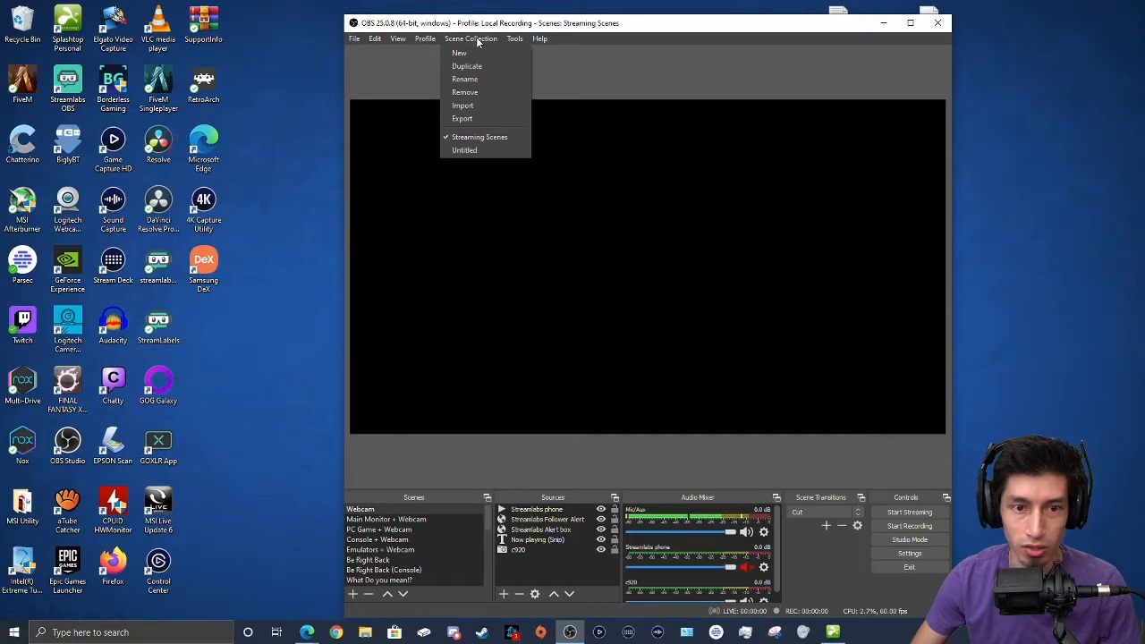
pyautogui.click(472, 53)
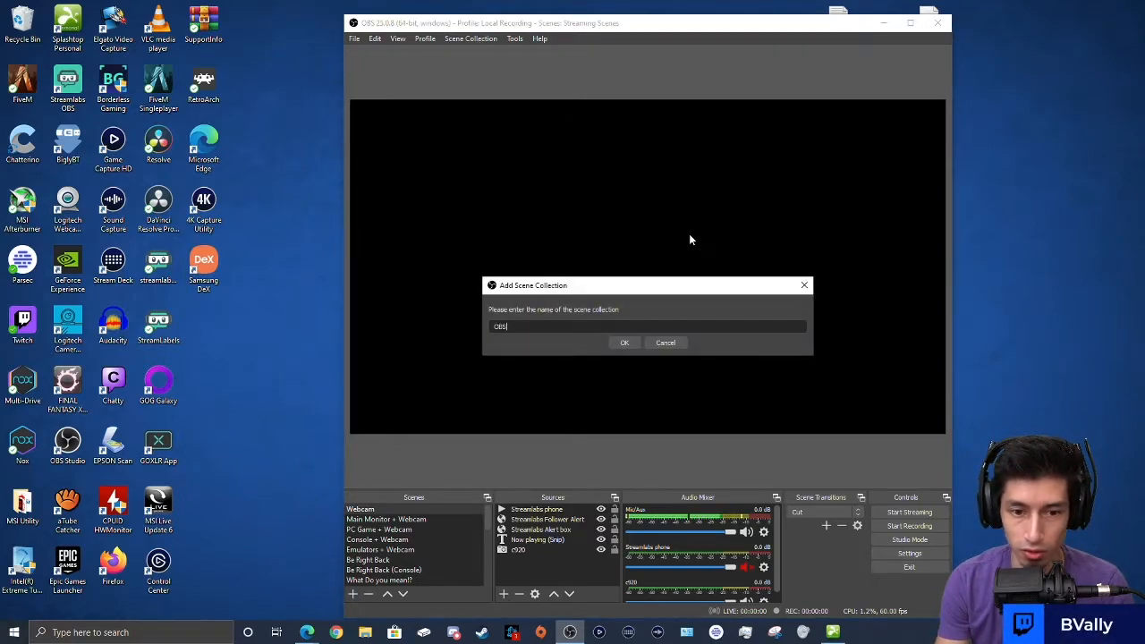
pyautogui.write('OBS Tutorial')
pyautogui.press('Return')
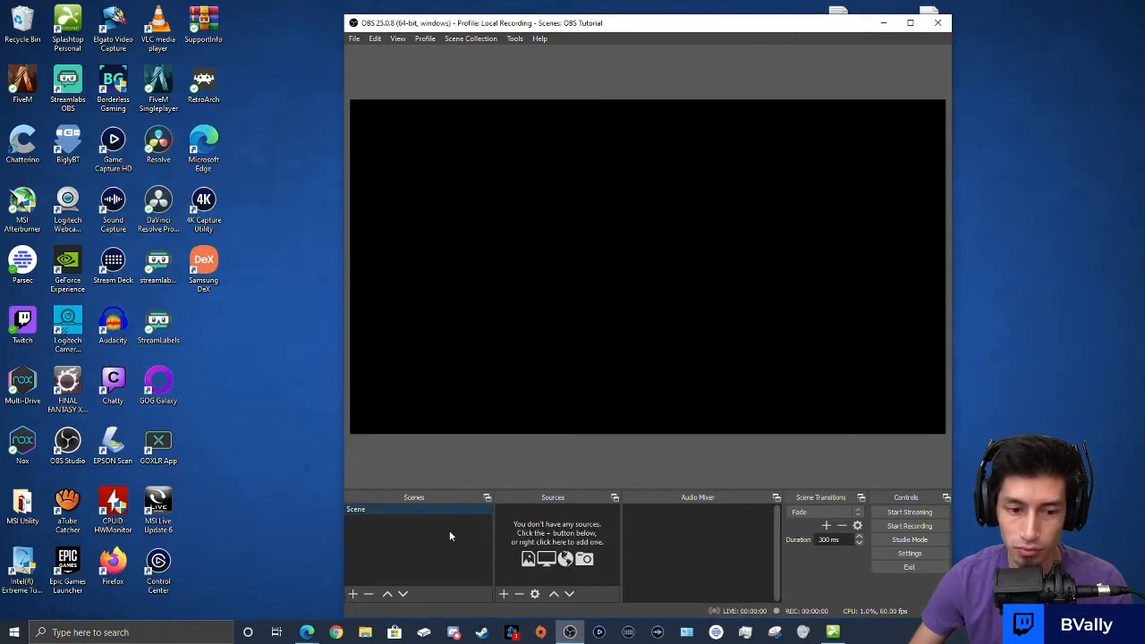
pyautogui.moveTo(601, 23); pyautogui.dragTo(565, 21)
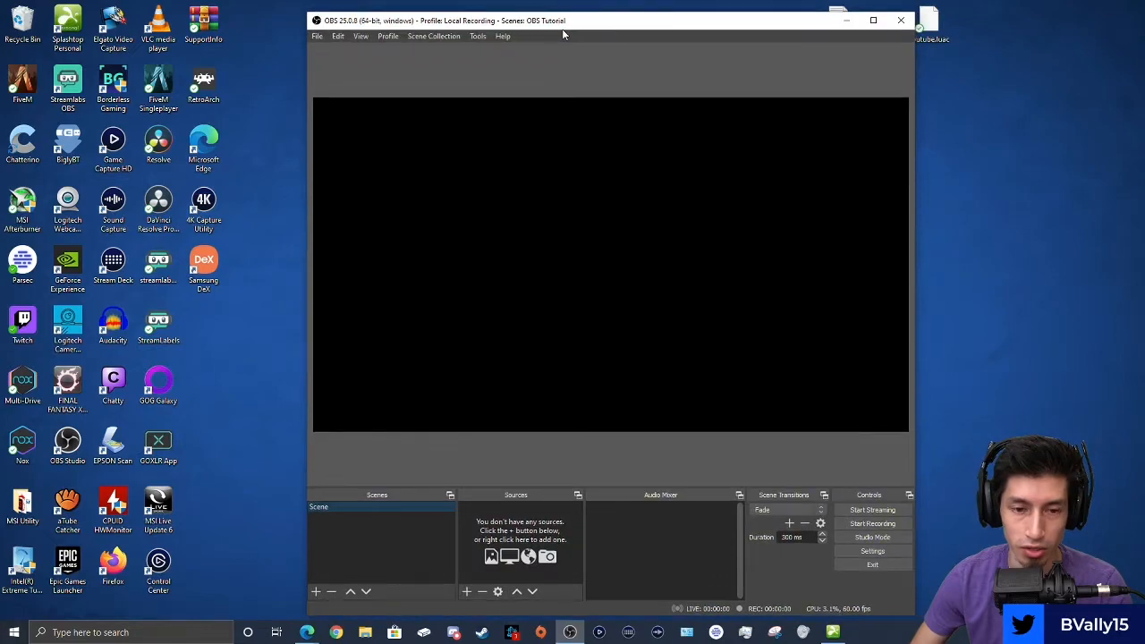
# View the usage options of the Auto-Configuration Wizard and close it without applying anything
pyautogui.click(476, 36)
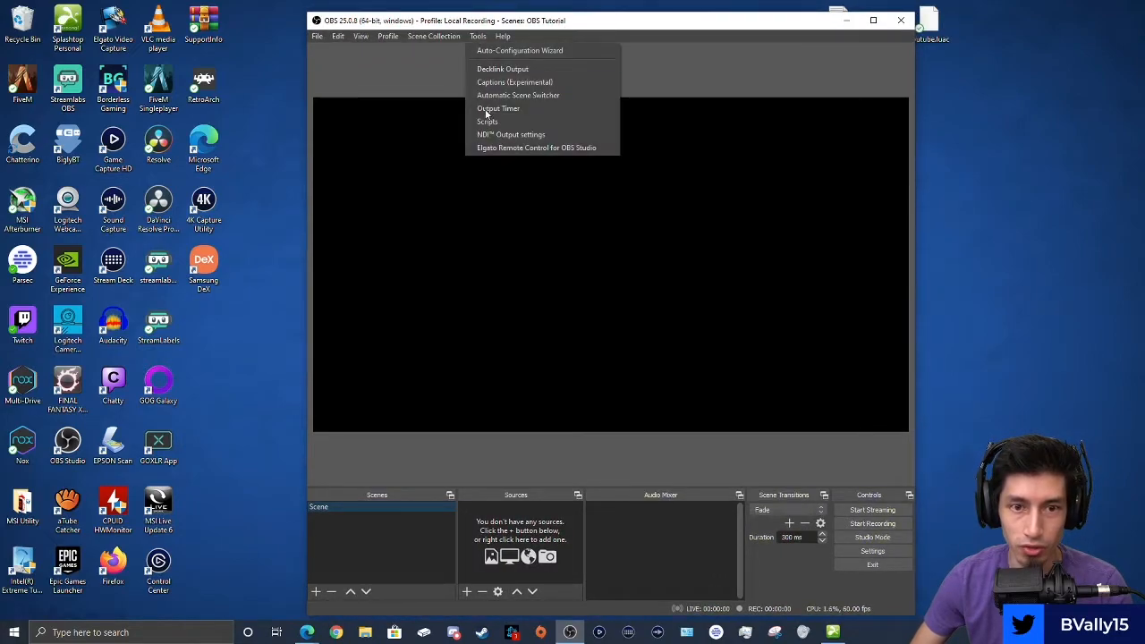
pyautogui.click(508, 49)
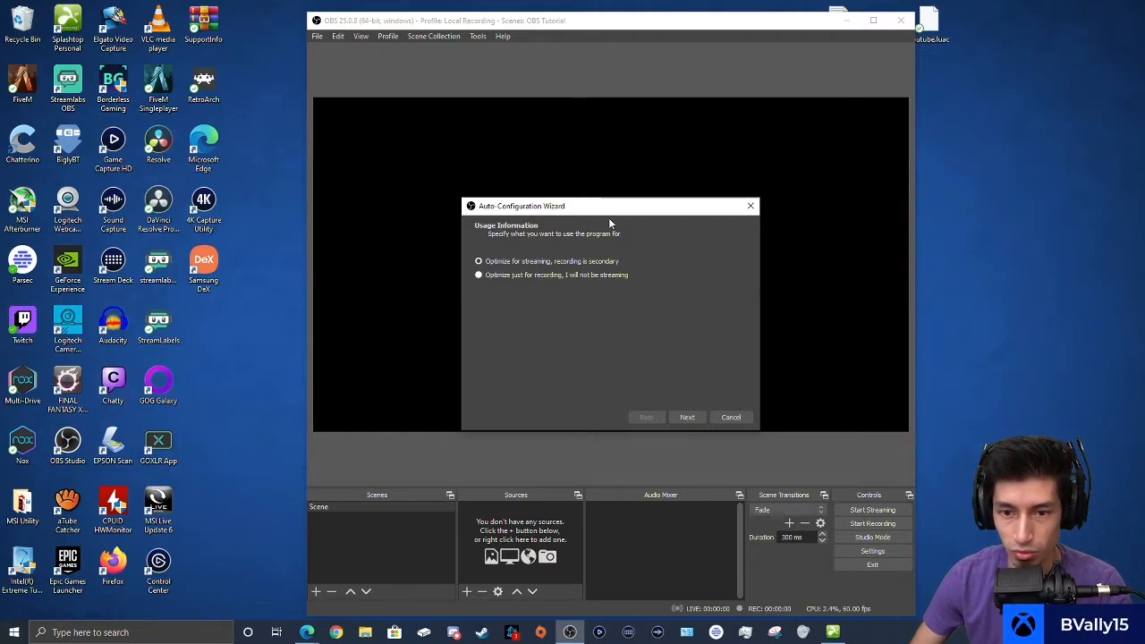
pyautogui.click(751, 206)
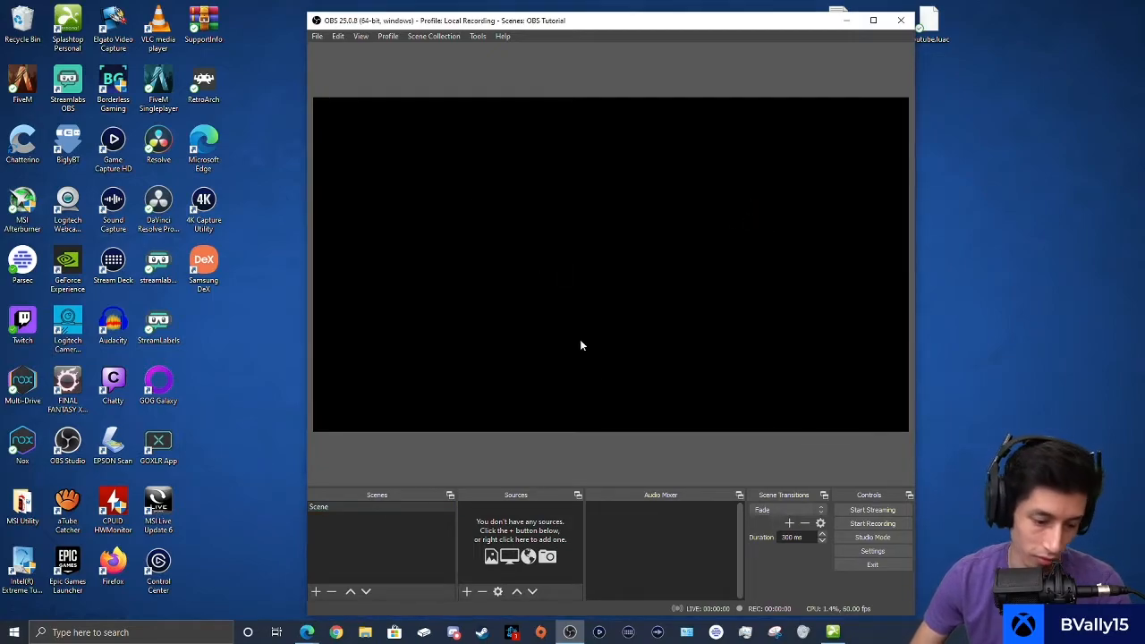
pyautogui.click(1036, 270)
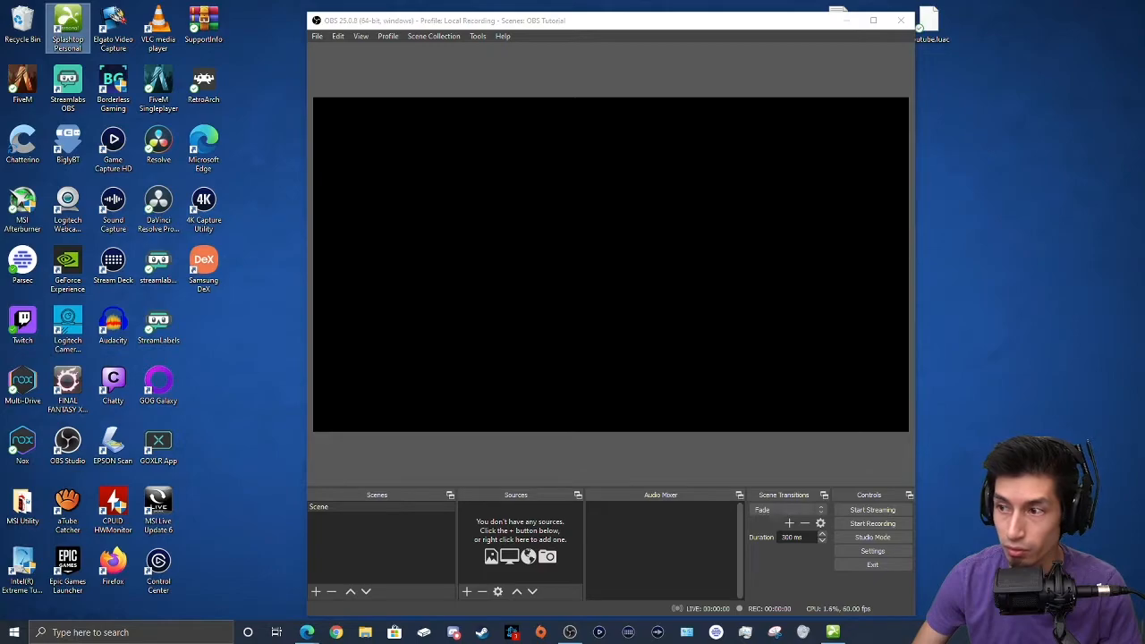
pyautogui.click(672, 26)
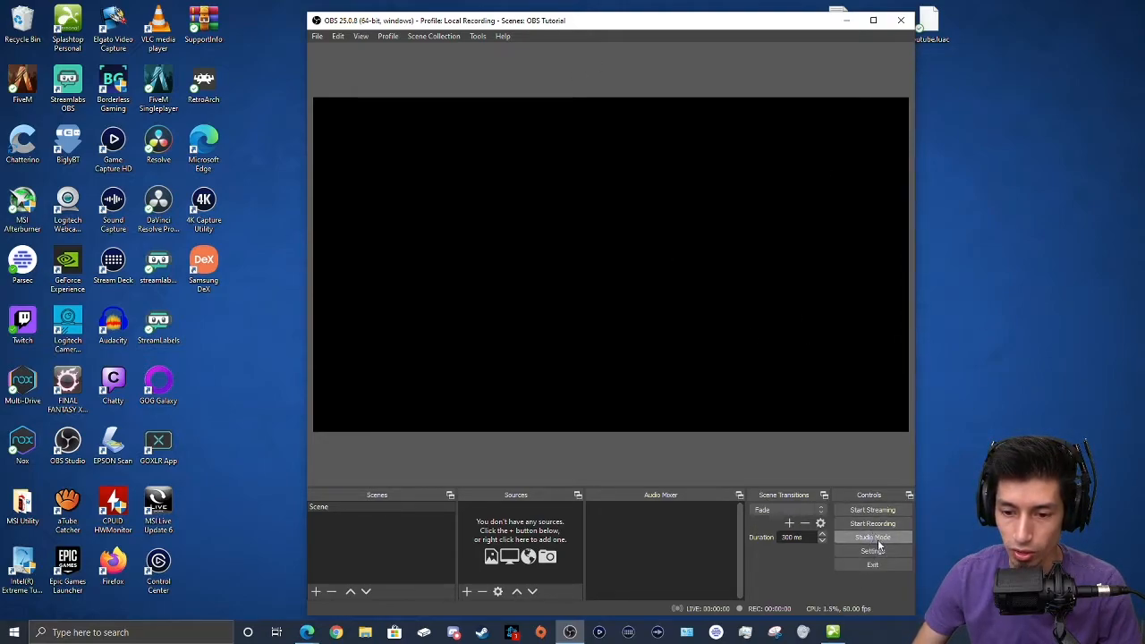
# Maximize the OBS window and check the available themes in the General settings, keeping Dark (Default)
pyautogui.click(874, 21)
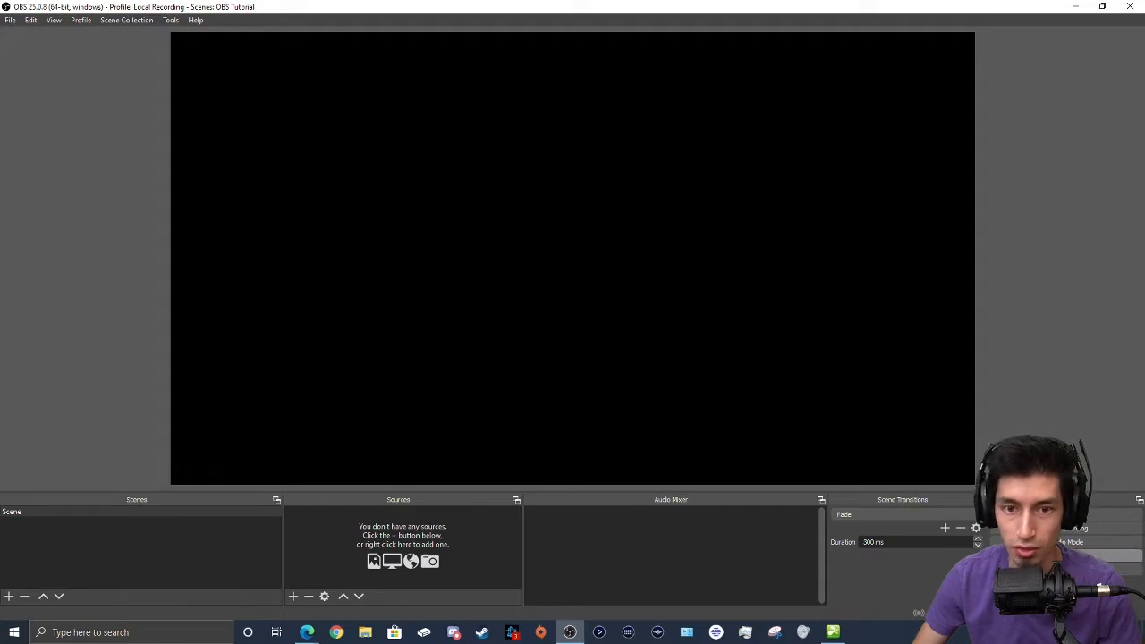
pyautogui.click(1101, 556)
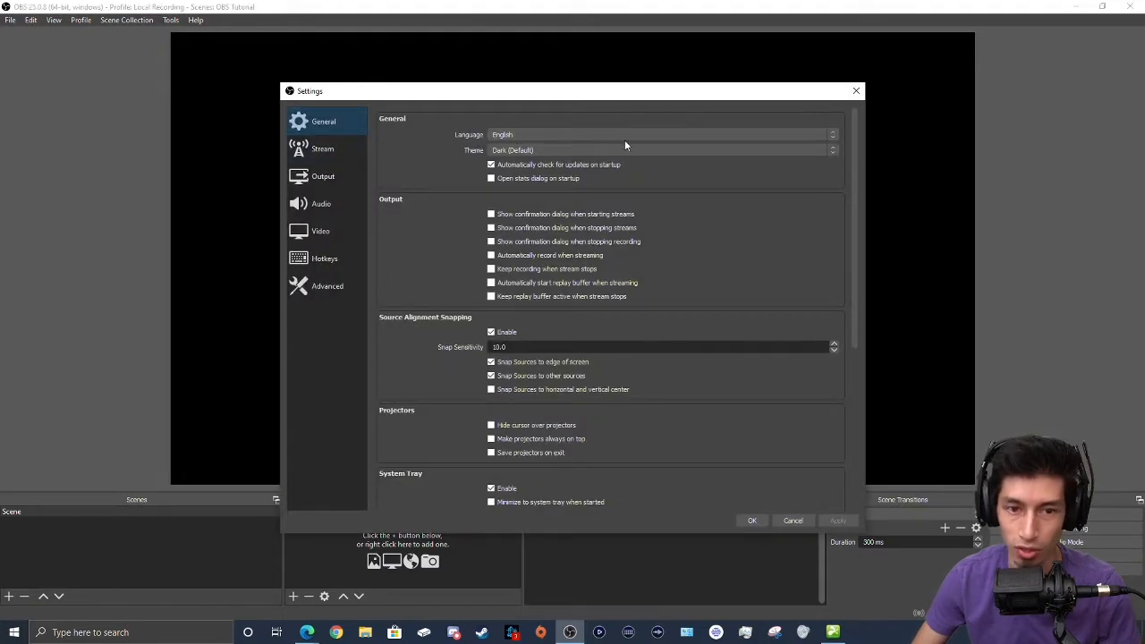
pyautogui.click(526, 151)
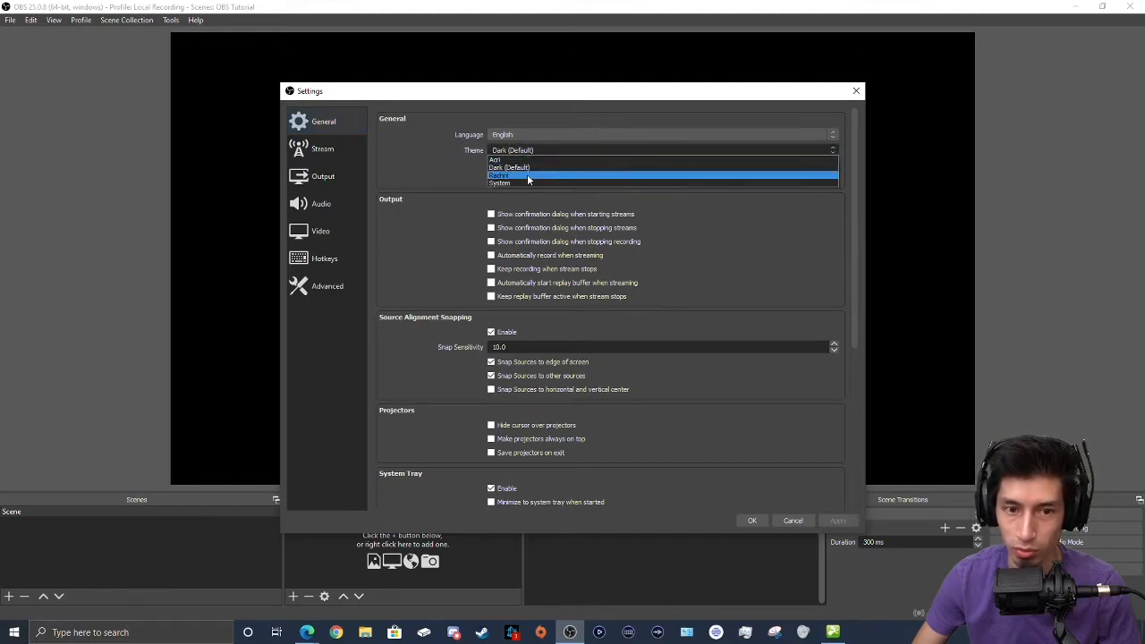
pyautogui.click(429, 159)
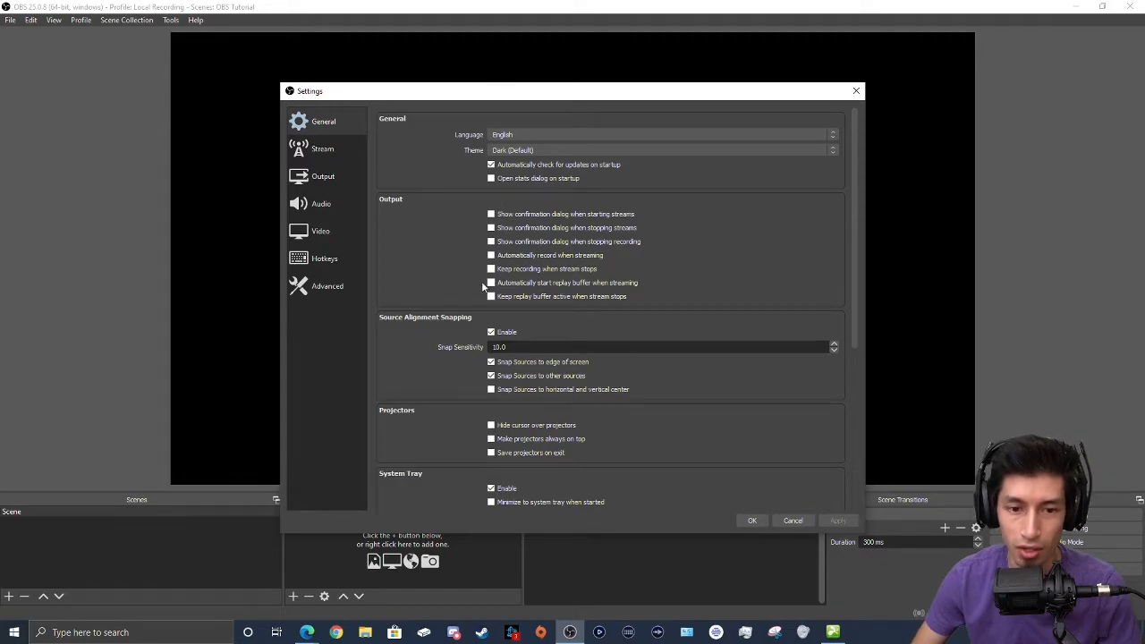
# Look through the remaining General settings, from output and source snapping down to Studio Mode and Multiview
pyautogui.scroll(-5, 472, 265)
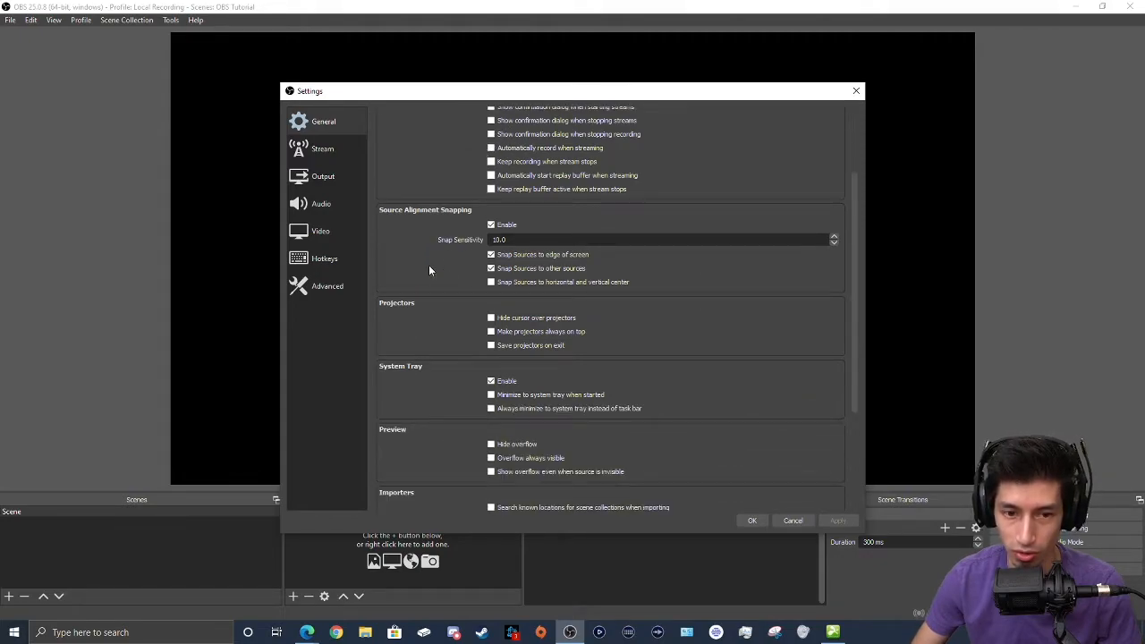
pyautogui.scroll(-3, 440, 268)
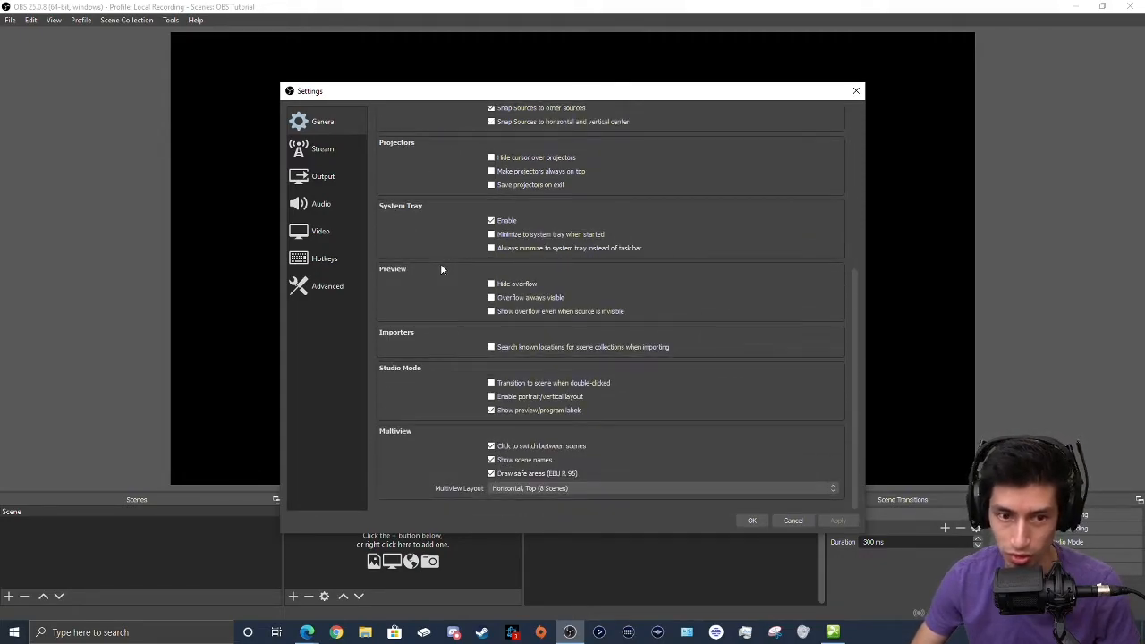
pyautogui.scroll(1, 497, 399)
pyautogui.scroll(5, 523, 390)
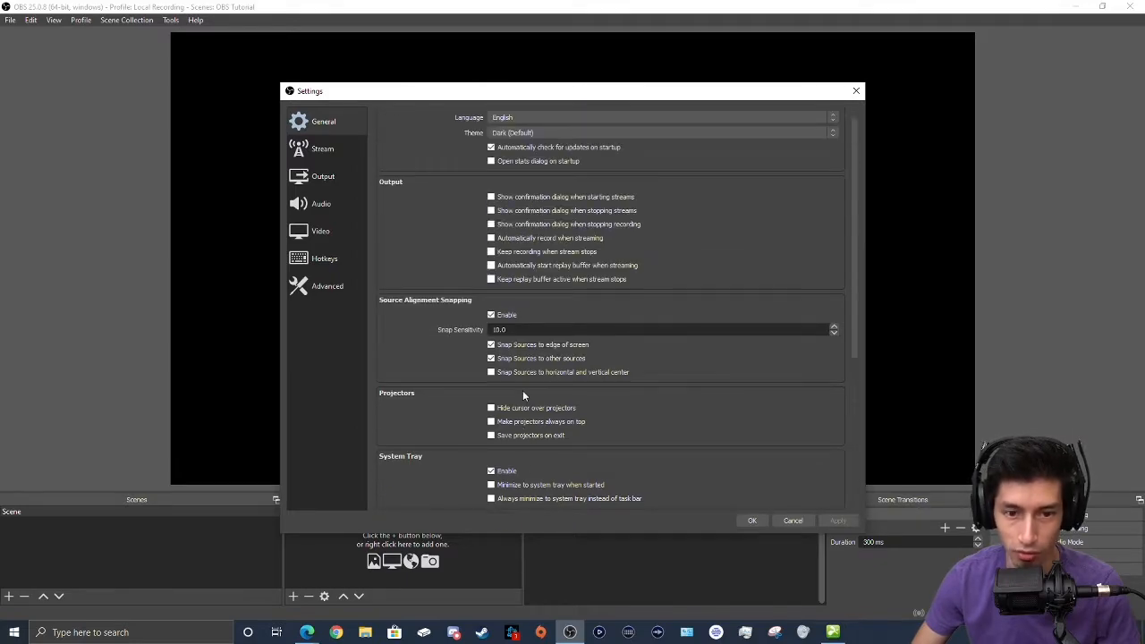
pyautogui.scroll(-5, 562, 450)
pyautogui.scroll(6, 557, 464)
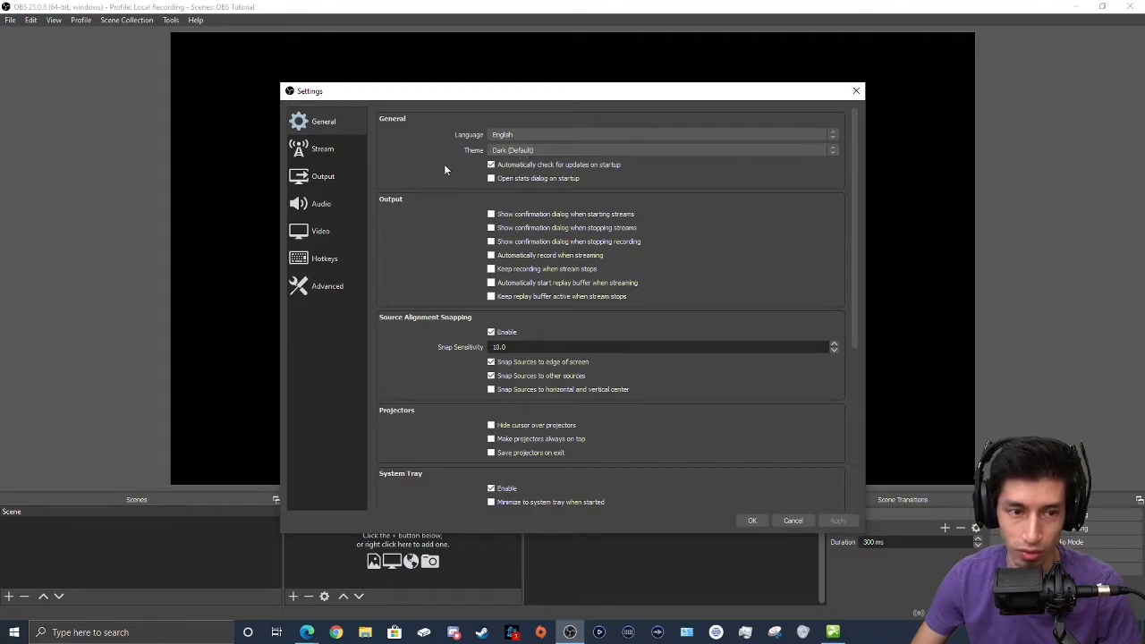
# Check the available streaming services in the Stream settings, keeping Twitch
pyautogui.click(337, 154)
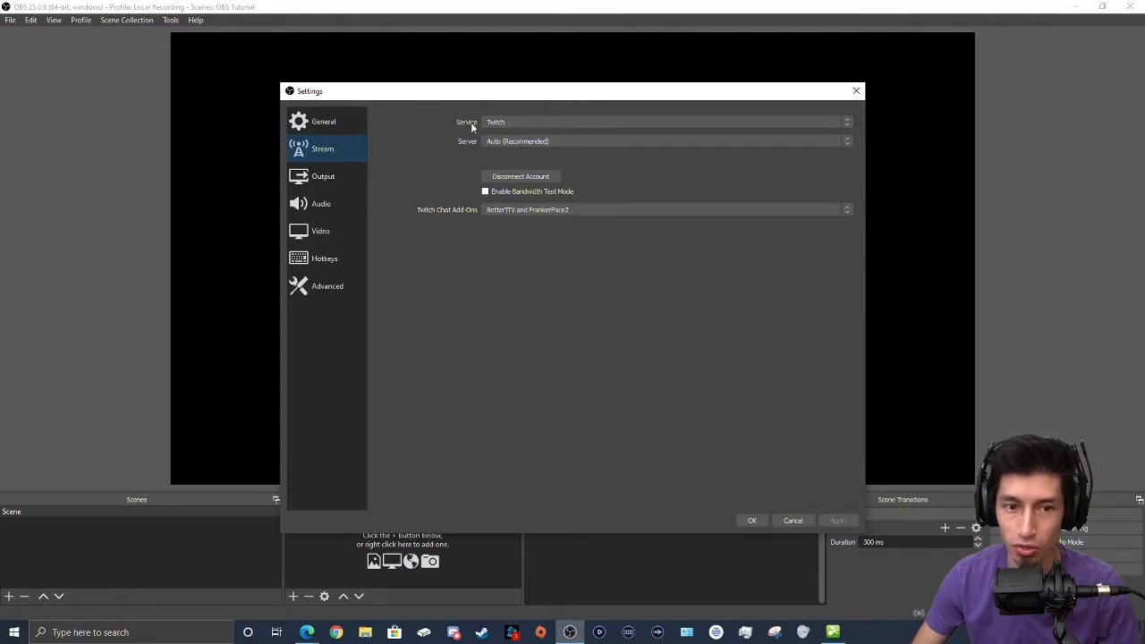
pyautogui.click(497, 123)
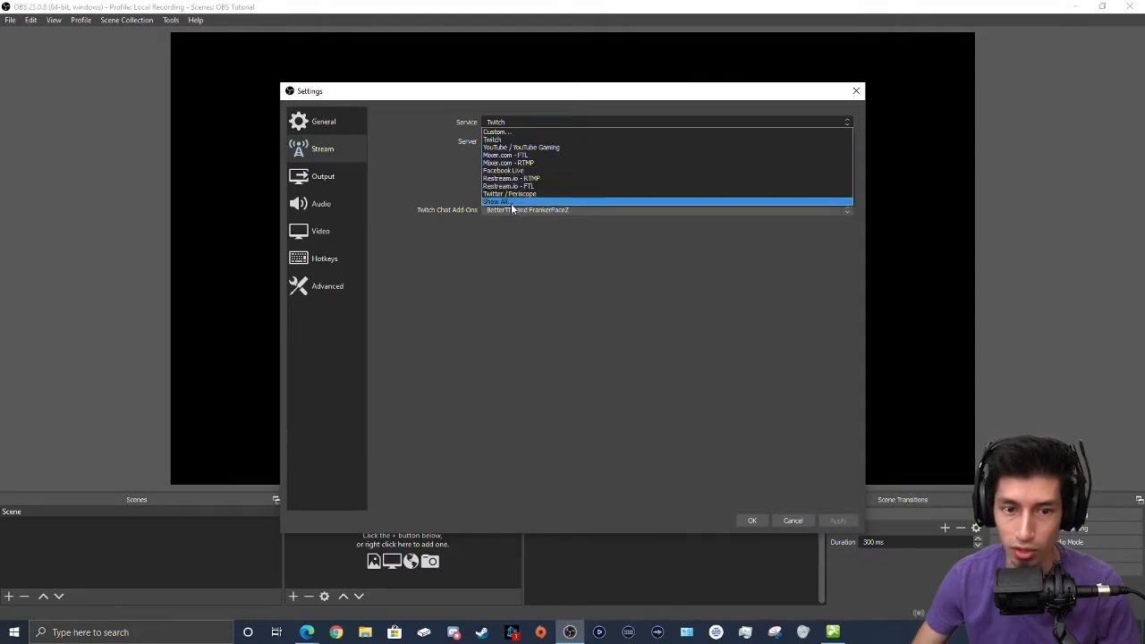
pyautogui.click(503, 140)
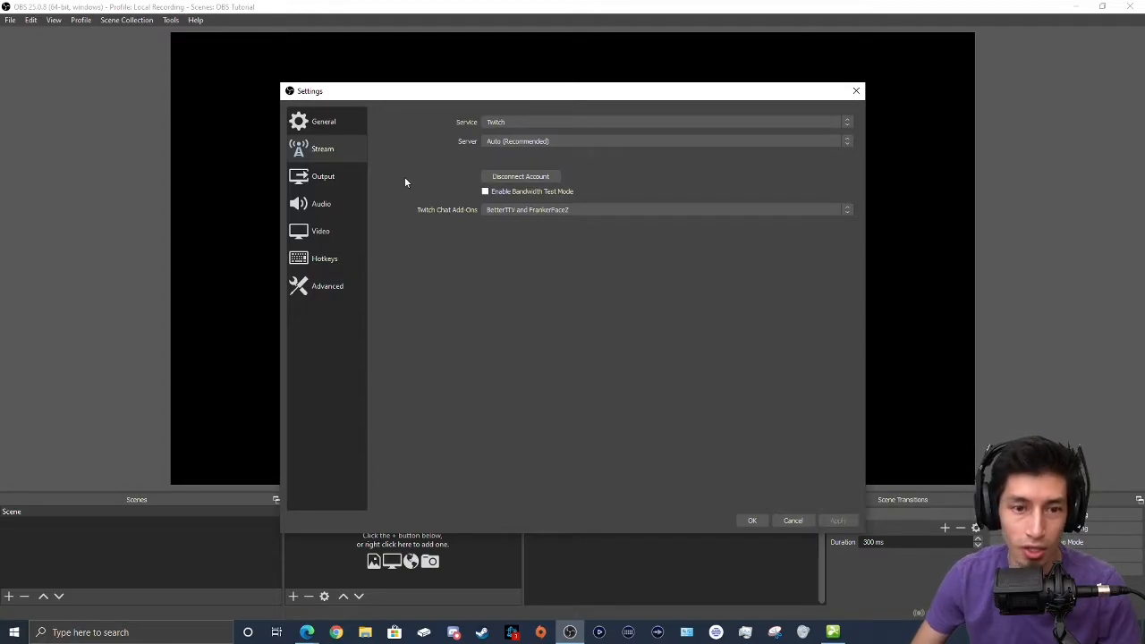
# Look through the list of Twitch ingest servers, keeping Auto (Recommended)
pyautogui.click(497, 142)
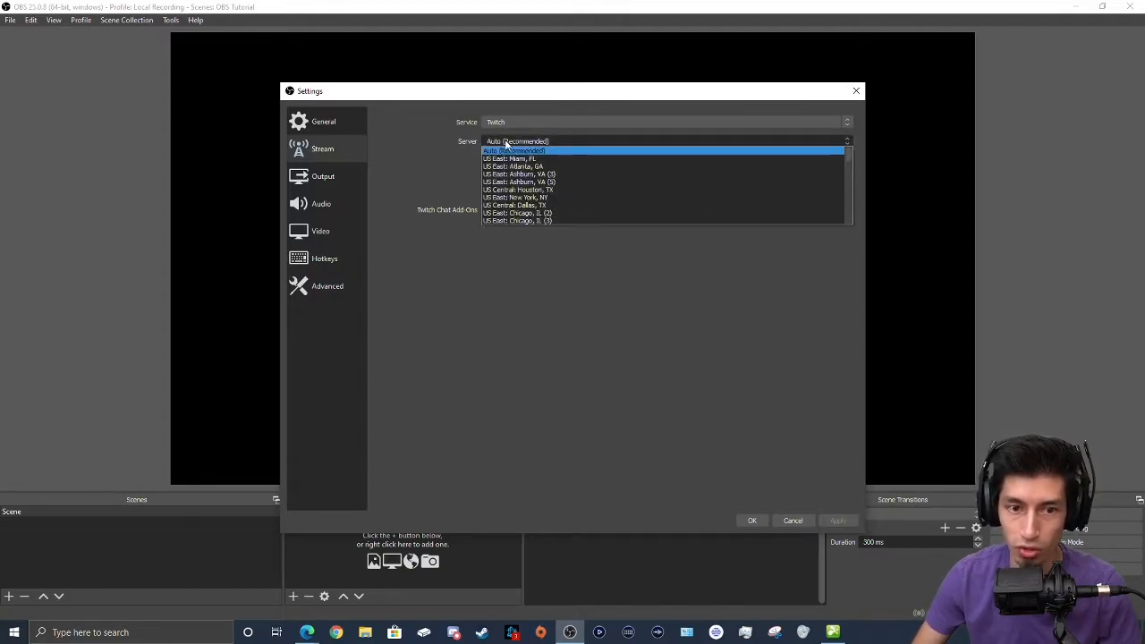
pyautogui.scroll(-5, 528, 199)
pyautogui.scroll(4, 532, 200)
pyautogui.scroll(-1, 527, 192)
pyautogui.scroll(2, 527, 188)
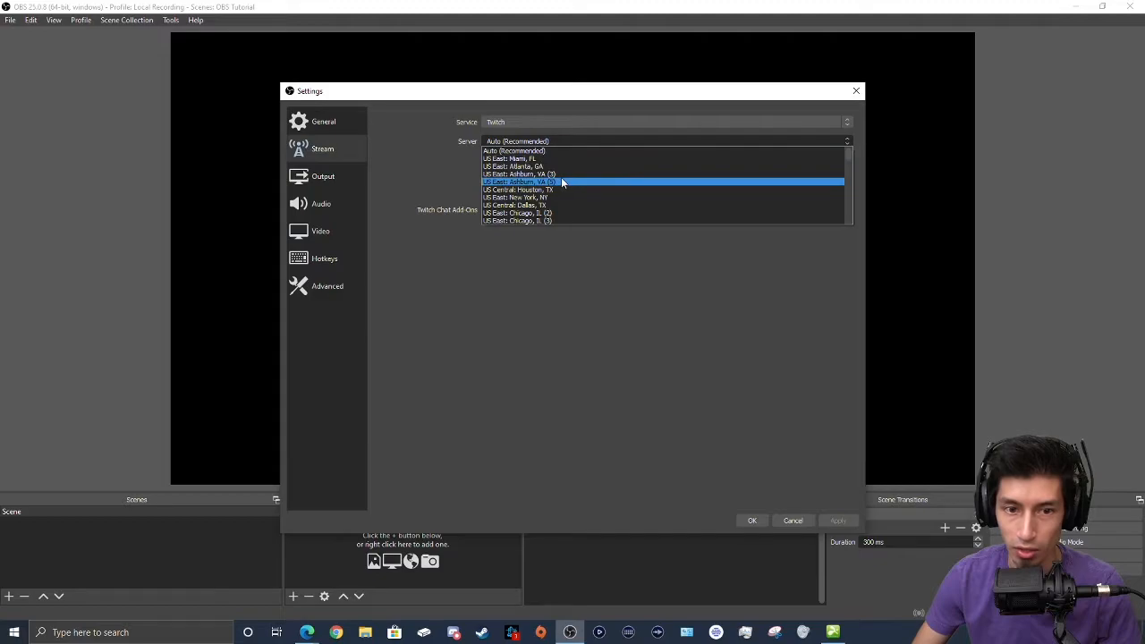
pyautogui.scroll(-1, 562, 183)
pyautogui.scroll(-10, 568, 198)
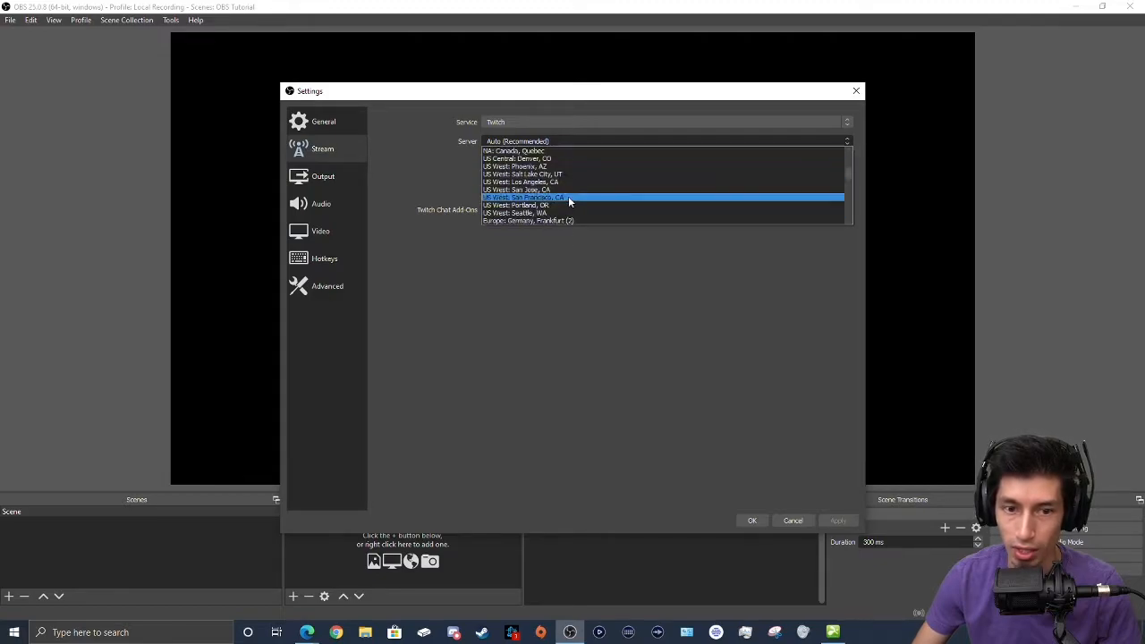
pyautogui.scroll(10, 560, 202)
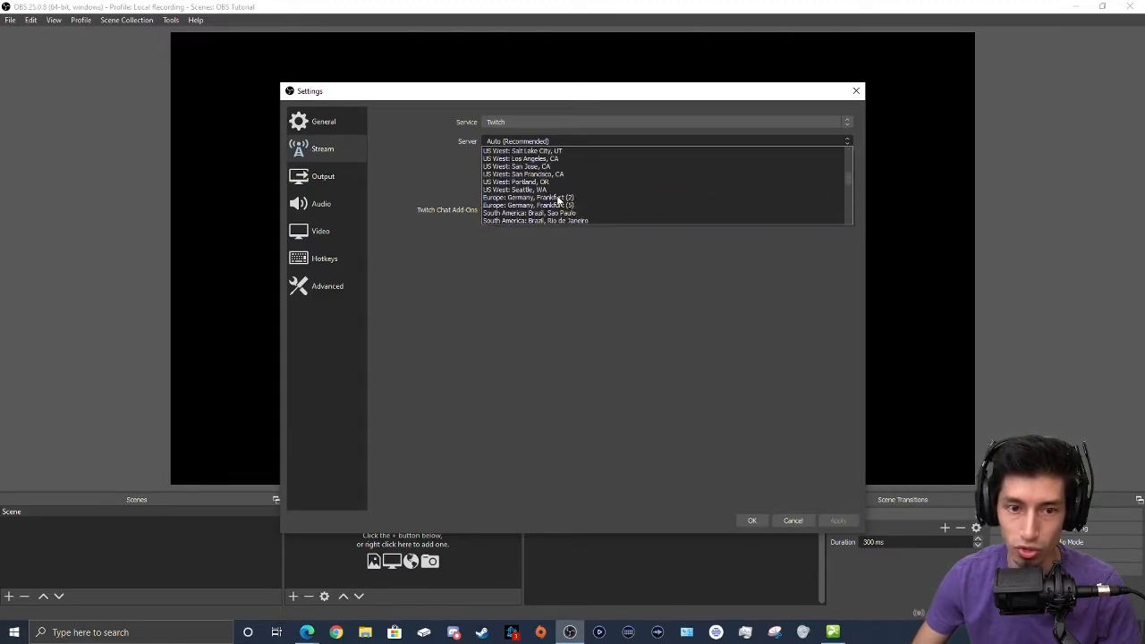
pyautogui.click(441, 151)
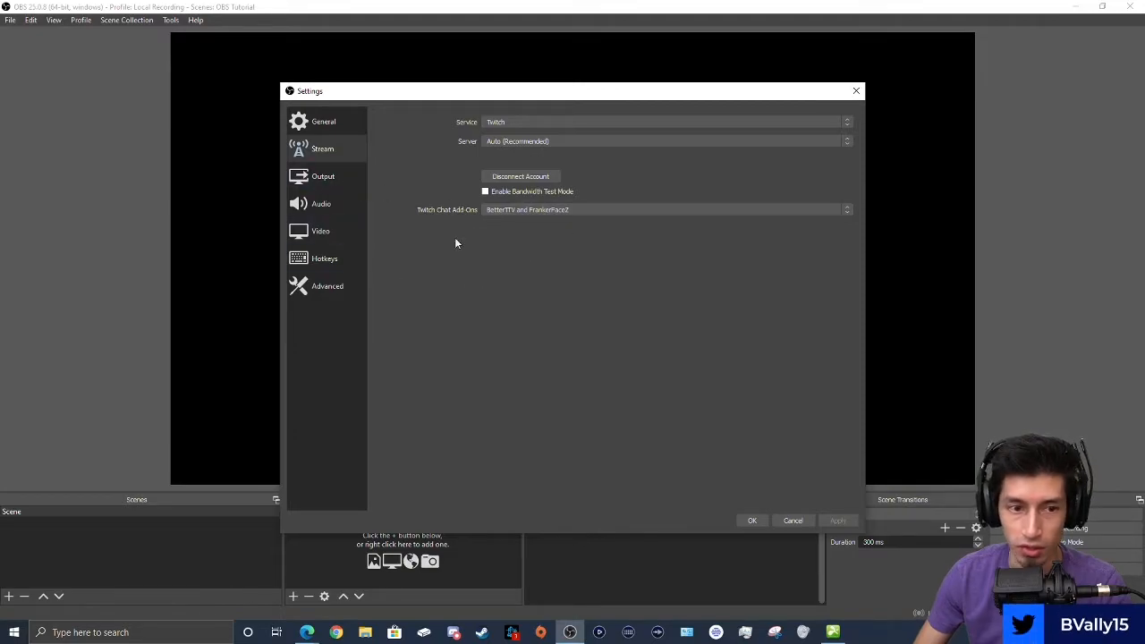
# Compare the Simple and Advanced output modes, keeping Advanced, and check the streaming encoder options, keeping NVIDIA NVENC H.264 (new)
pyautogui.click(347, 176)
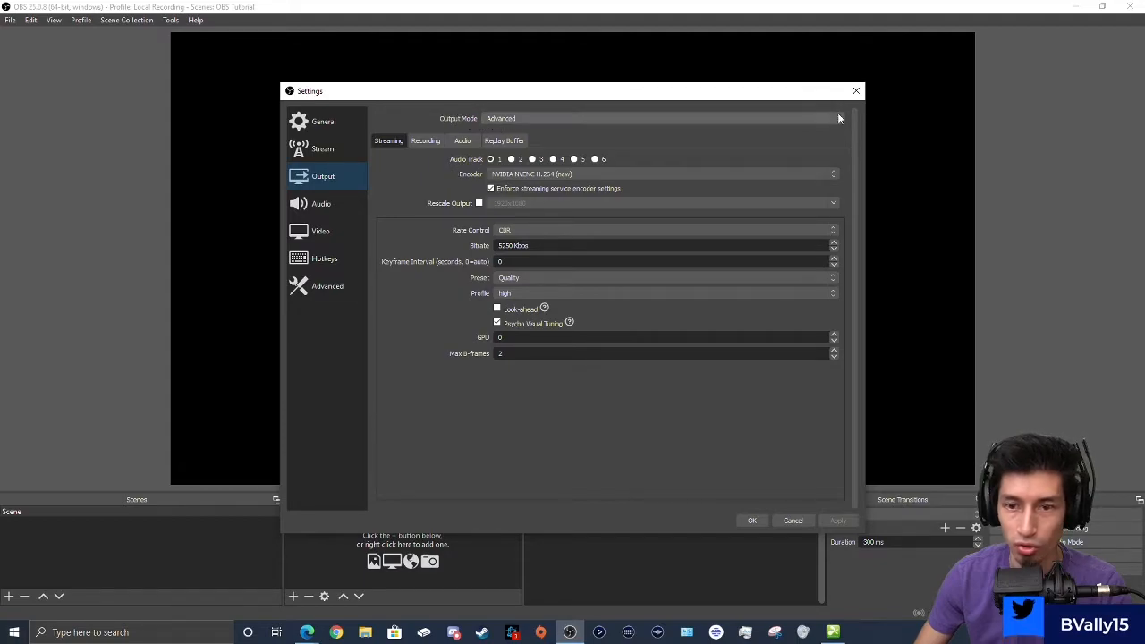
pyautogui.click(521, 118)
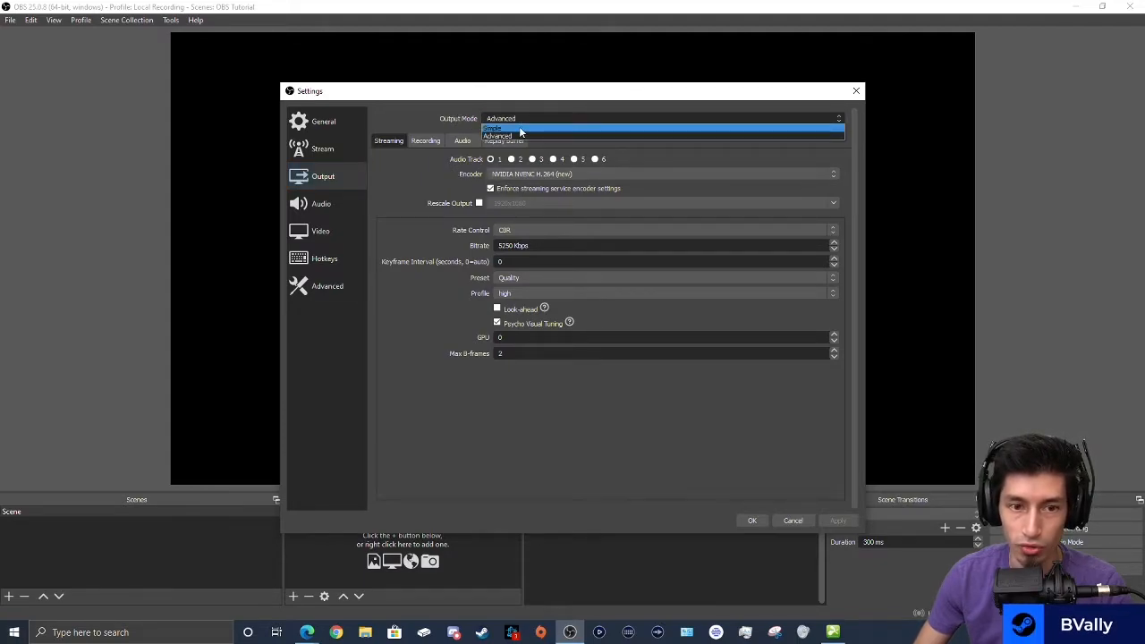
pyautogui.click(521, 128)
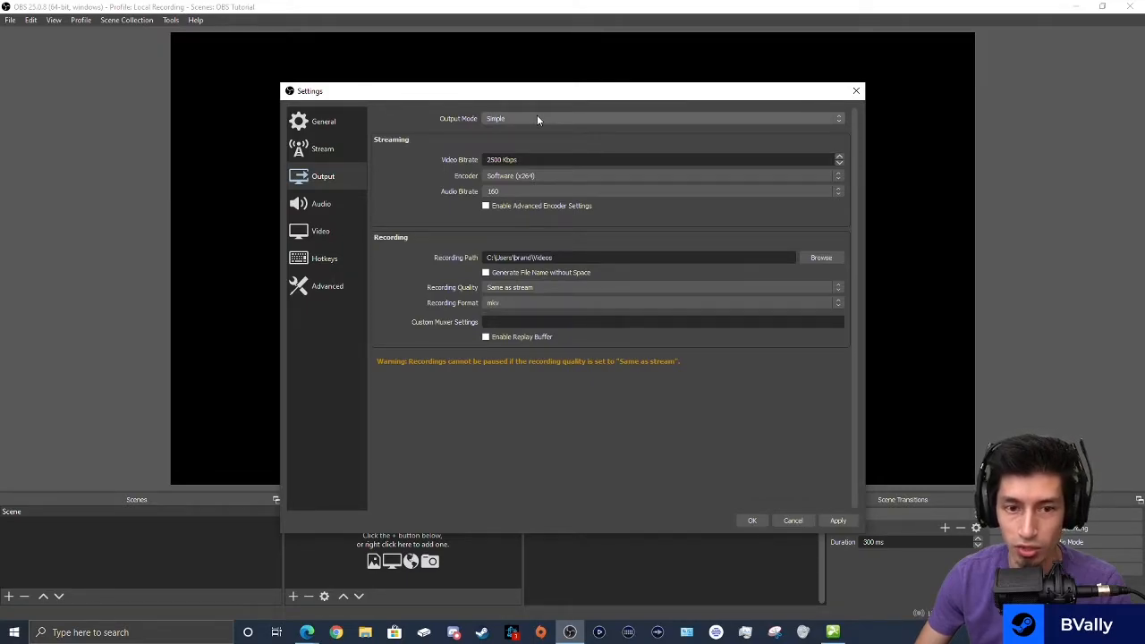
pyautogui.click(535, 118)
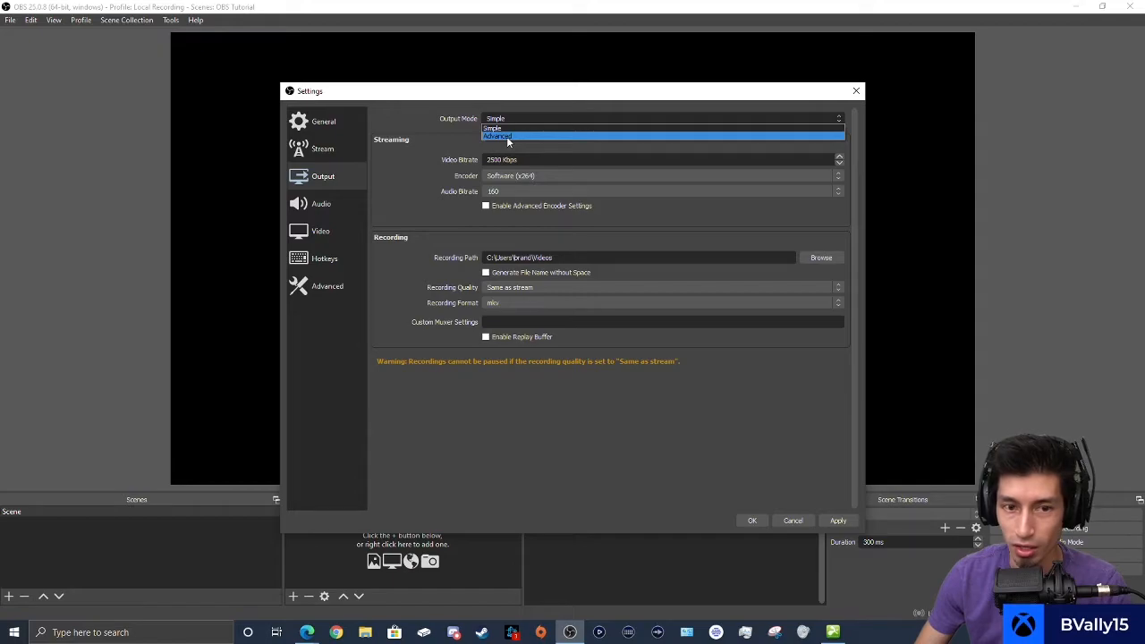
pyautogui.click(509, 137)
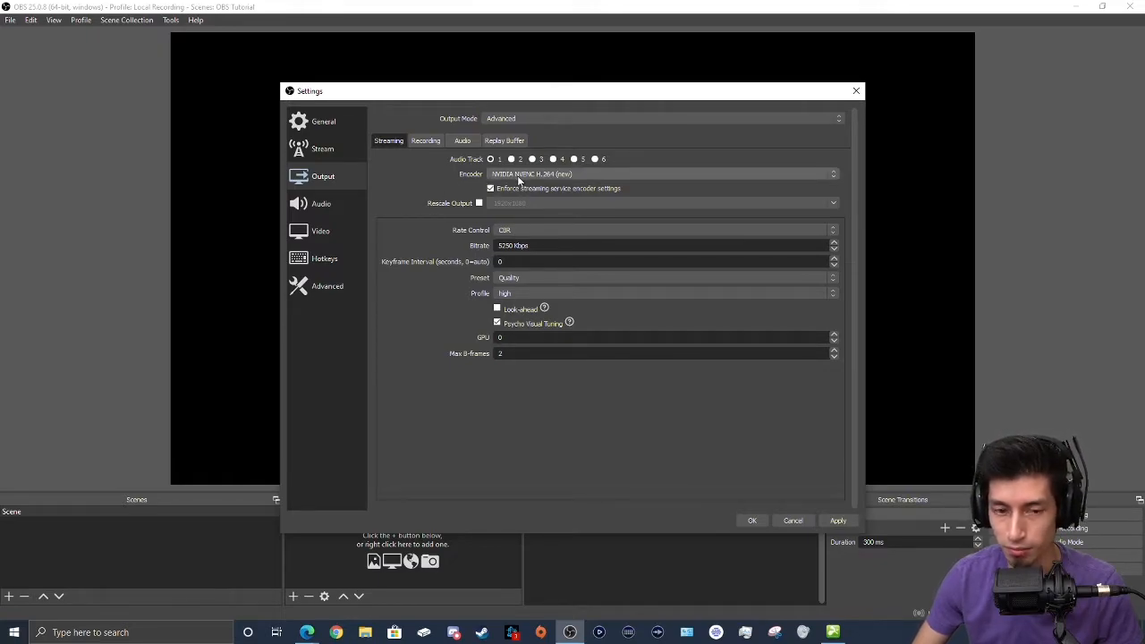
pyautogui.click(519, 176)
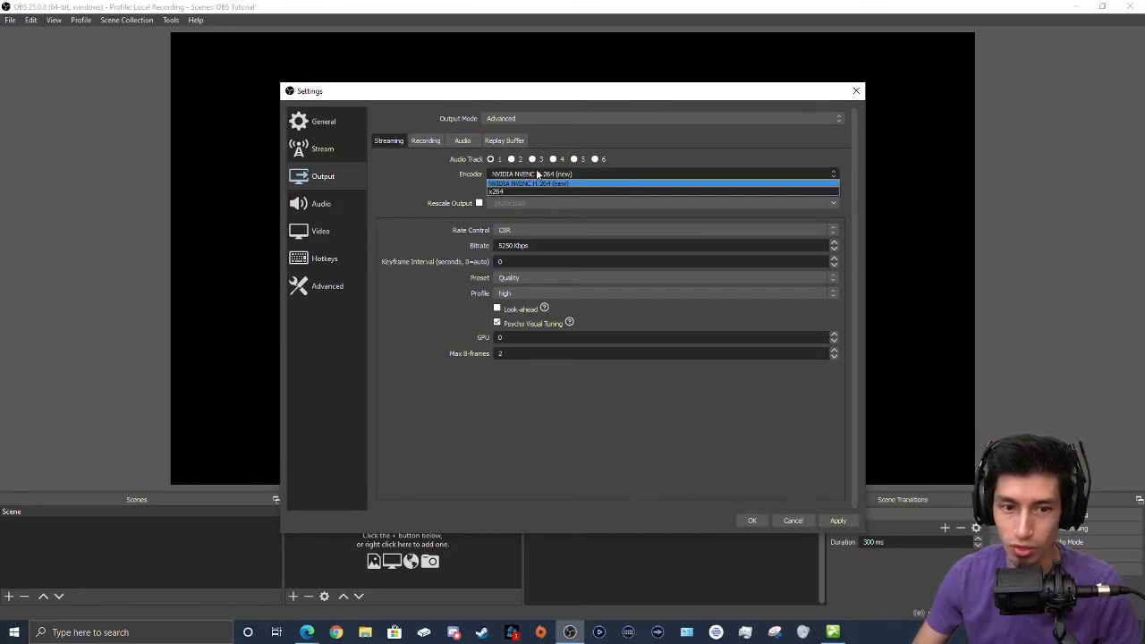
pyautogui.click(509, 175)
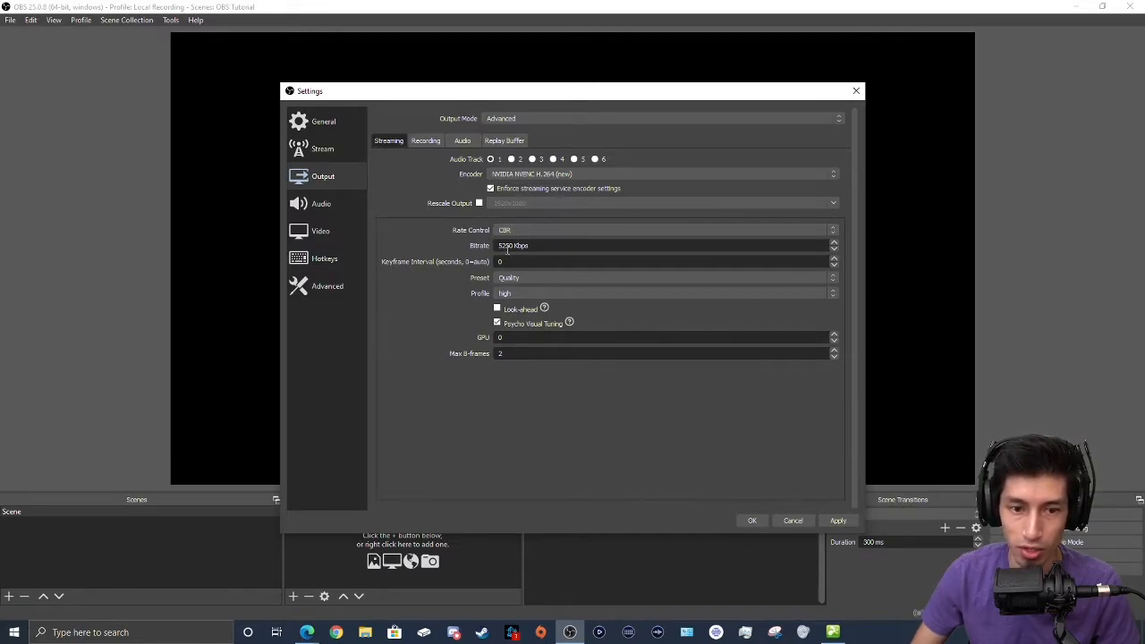
# Review the streaming bitrate, then switch to the Speedtest app and place its window beside the output settings
pyautogui.moveTo(552, 245); pyautogui.dragTo(459, 245)
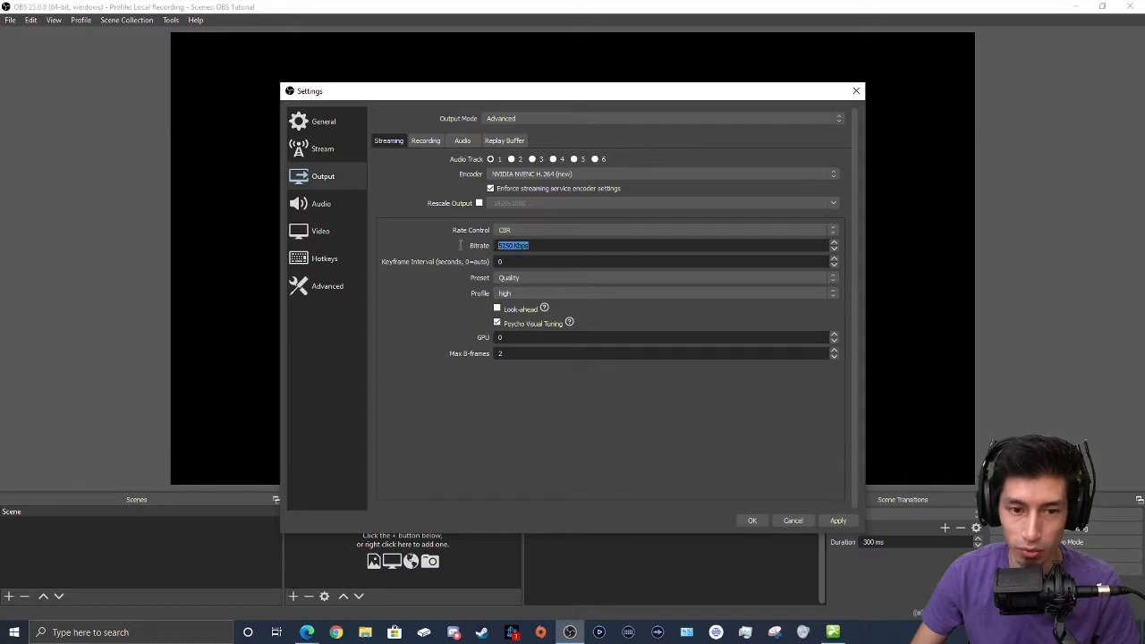
pyautogui.click(572, 245)
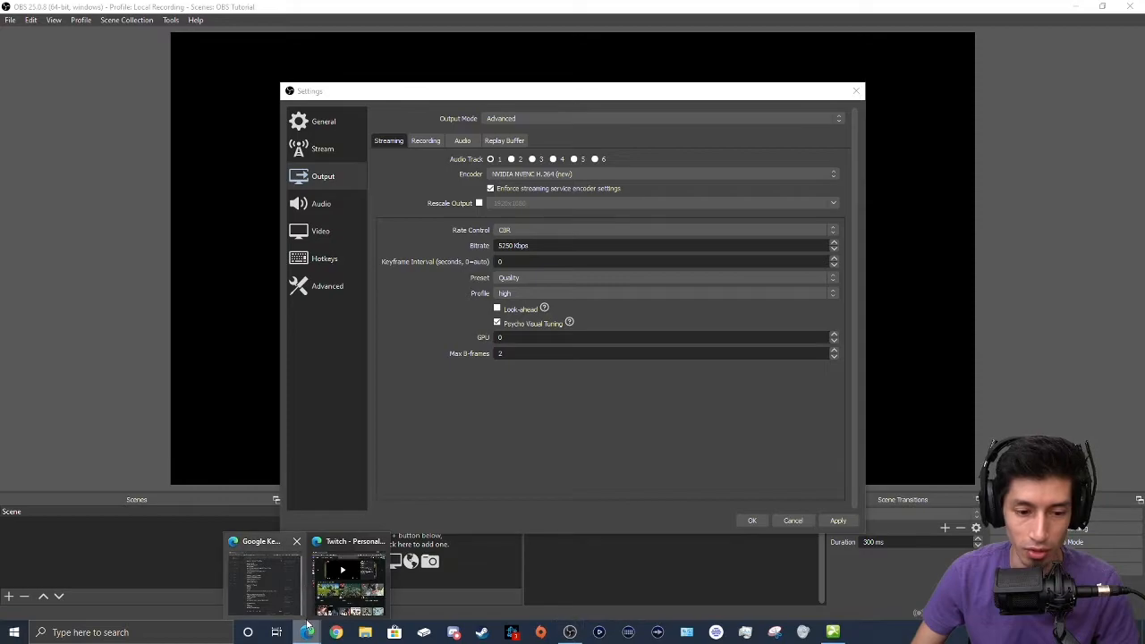
pyautogui.click(14, 632)
pyautogui.click(533, 476)
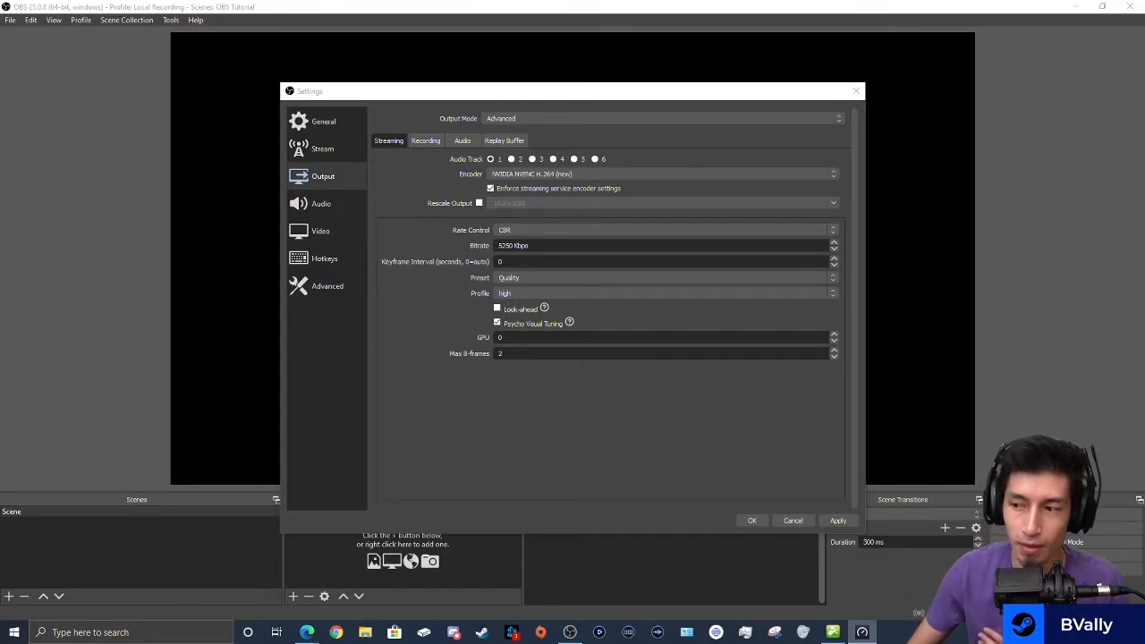
pyautogui.moveTo(1144, 336); pyautogui.dragTo(928, 348)
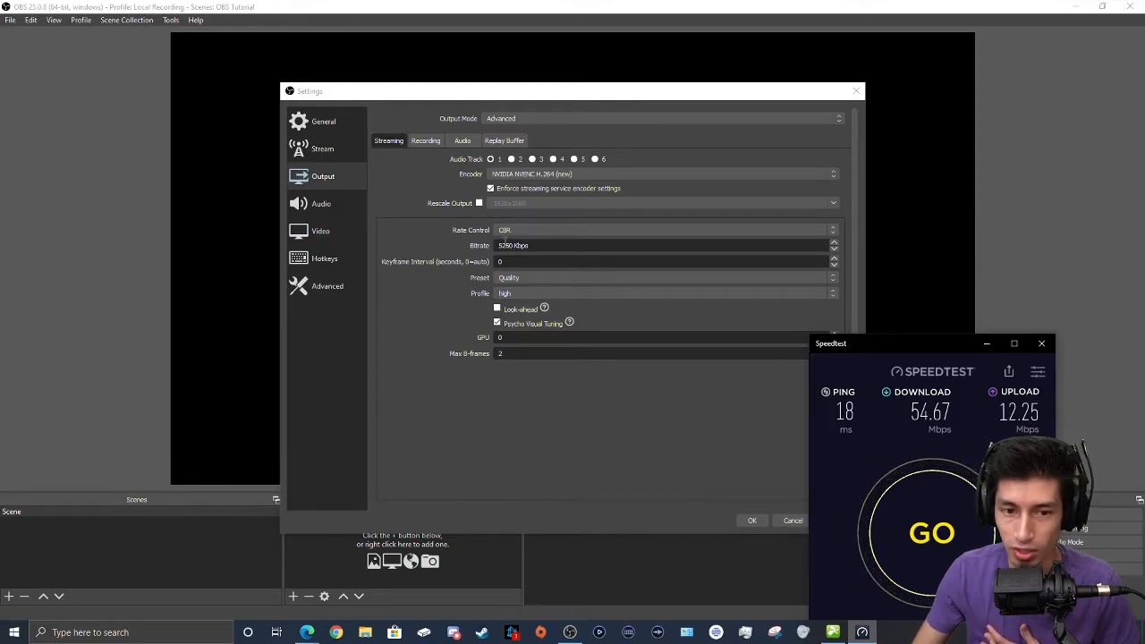
# Compare the streaming bitrate in the output settings with the upload speed shown in Speedtest
pyautogui.doubleClick(539, 244)
pyautogui.click(540, 244)
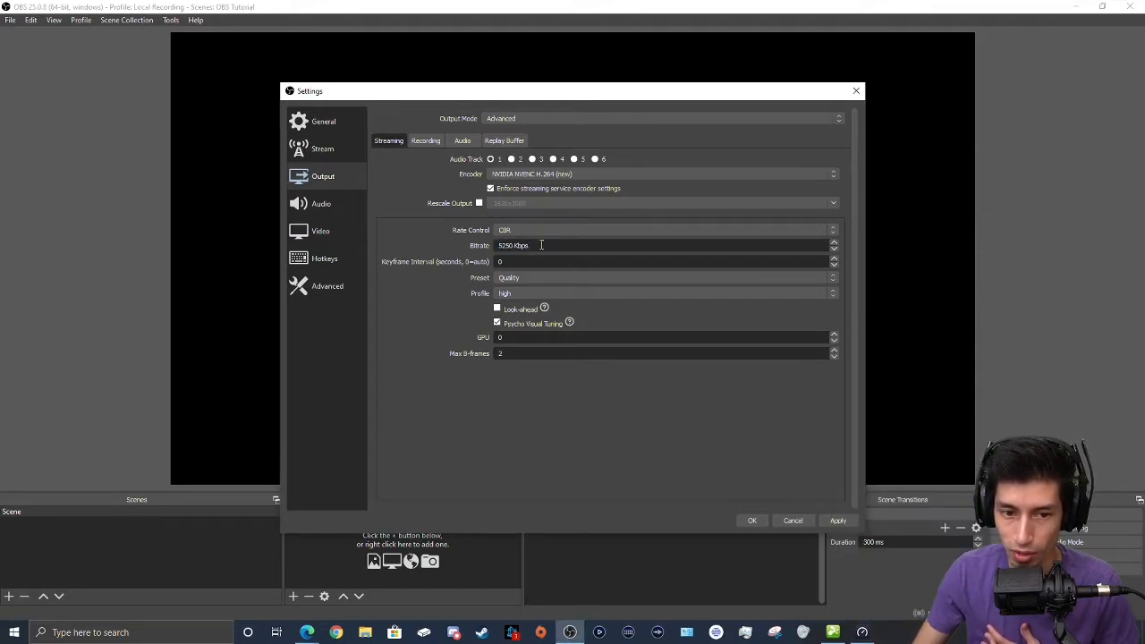
pyautogui.click(862, 633)
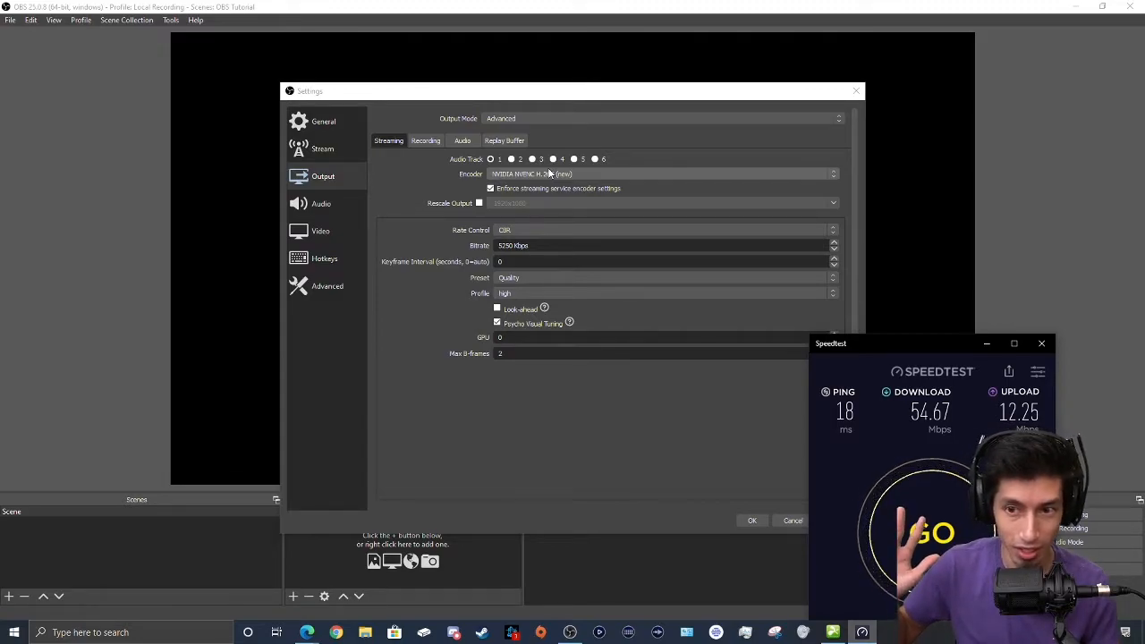
pyautogui.click(530, 239)
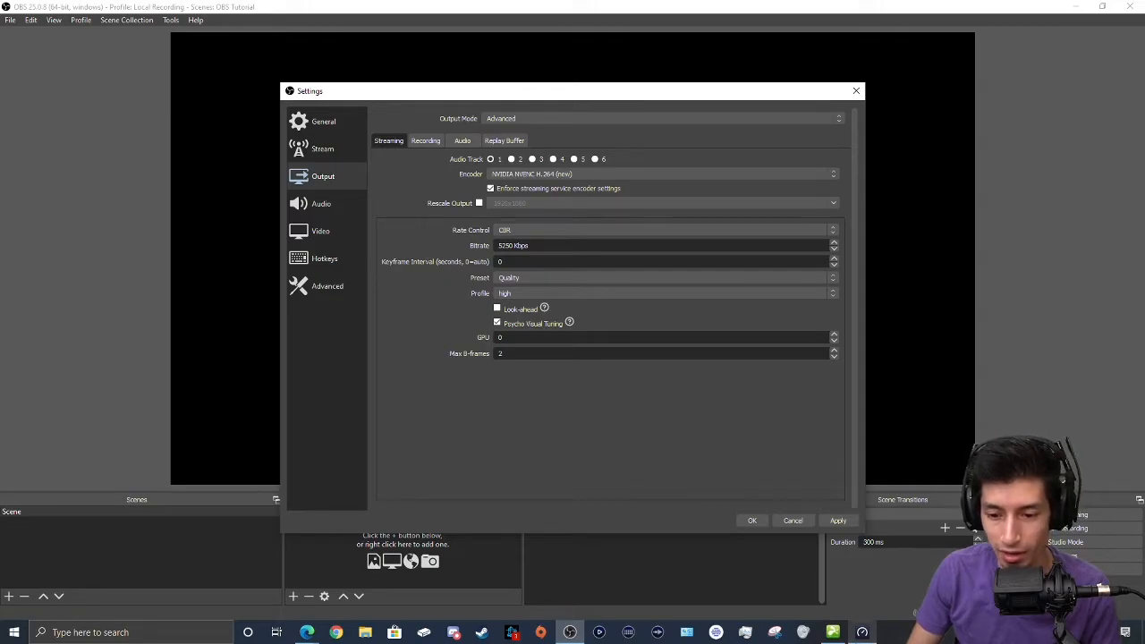
pyautogui.click(862, 633)
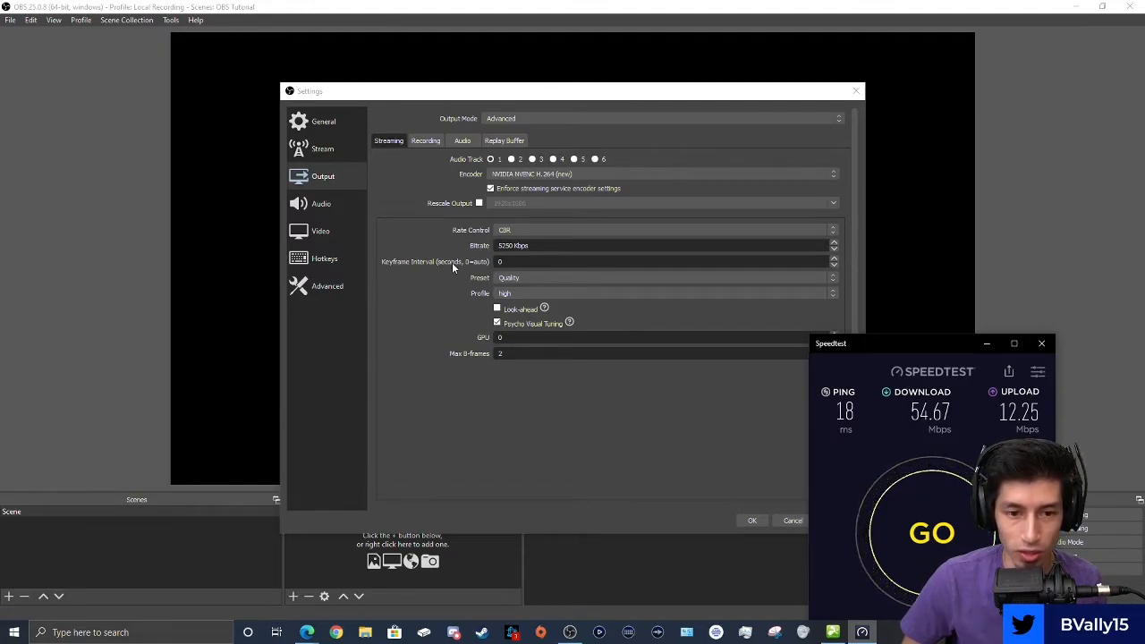
# Check the encoder's preset and profile options, keeping the Quality preset and the high profile
pyautogui.click(537, 278)
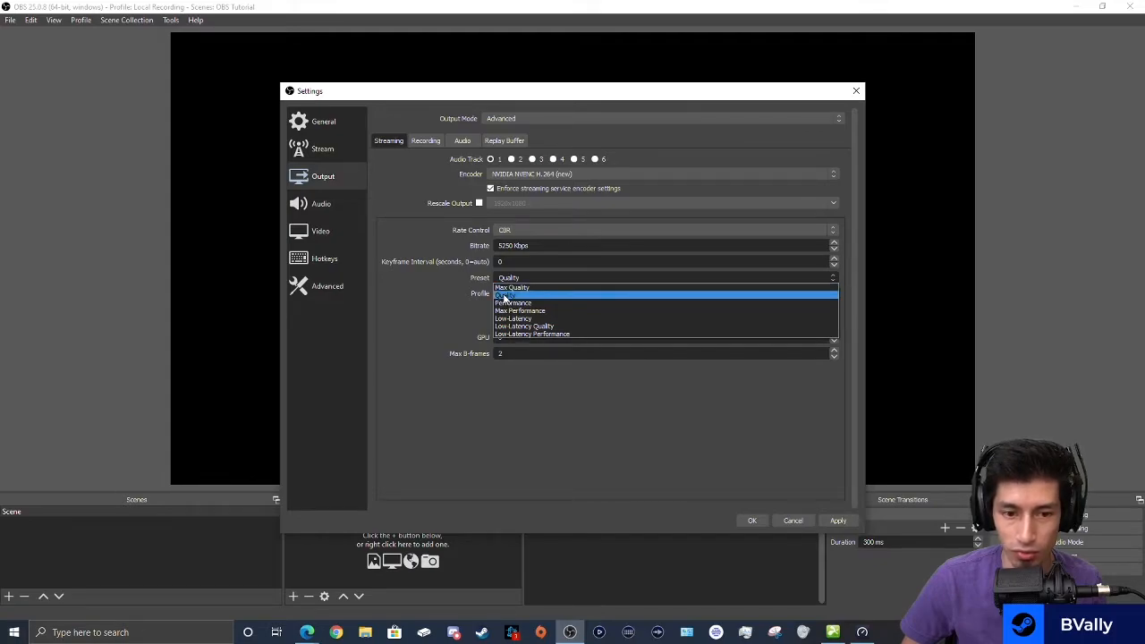
pyautogui.click(503, 295)
pyautogui.click(504, 295)
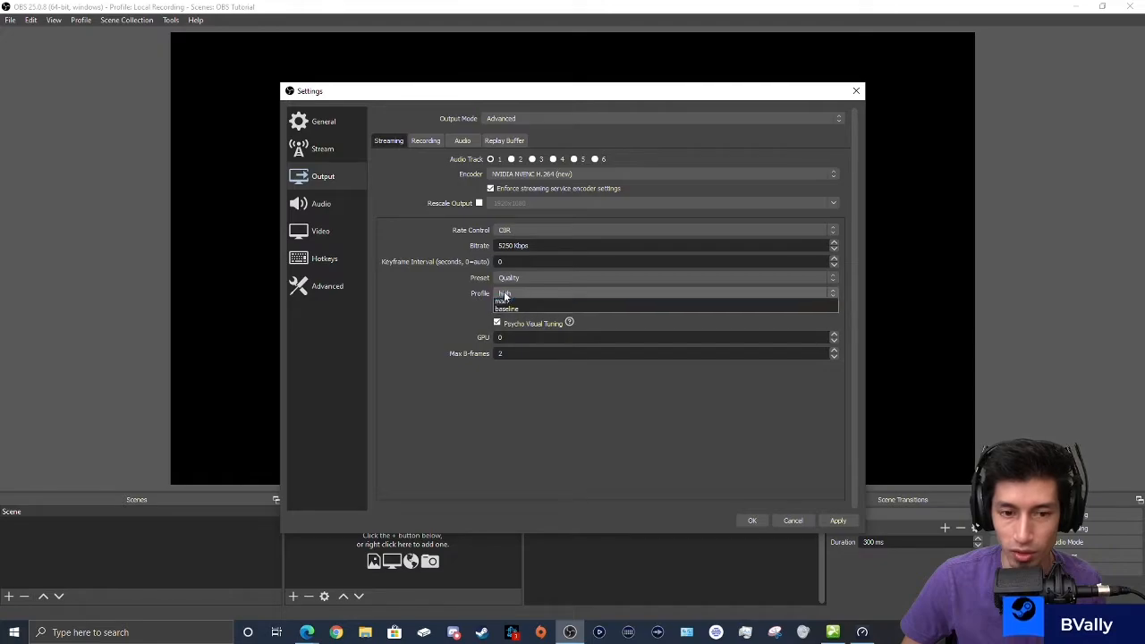
pyautogui.click(498, 307)
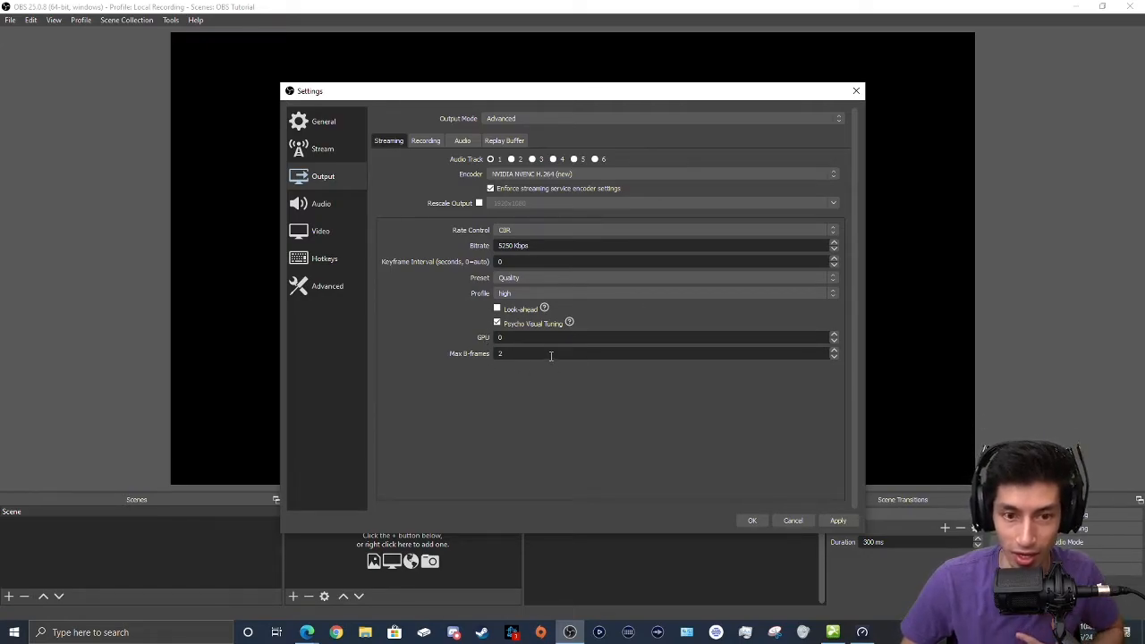
# Set the Desktop Audio device to System (TC-Helicon GoXLR) in the Audio settings
pyautogui.click(332, 212)
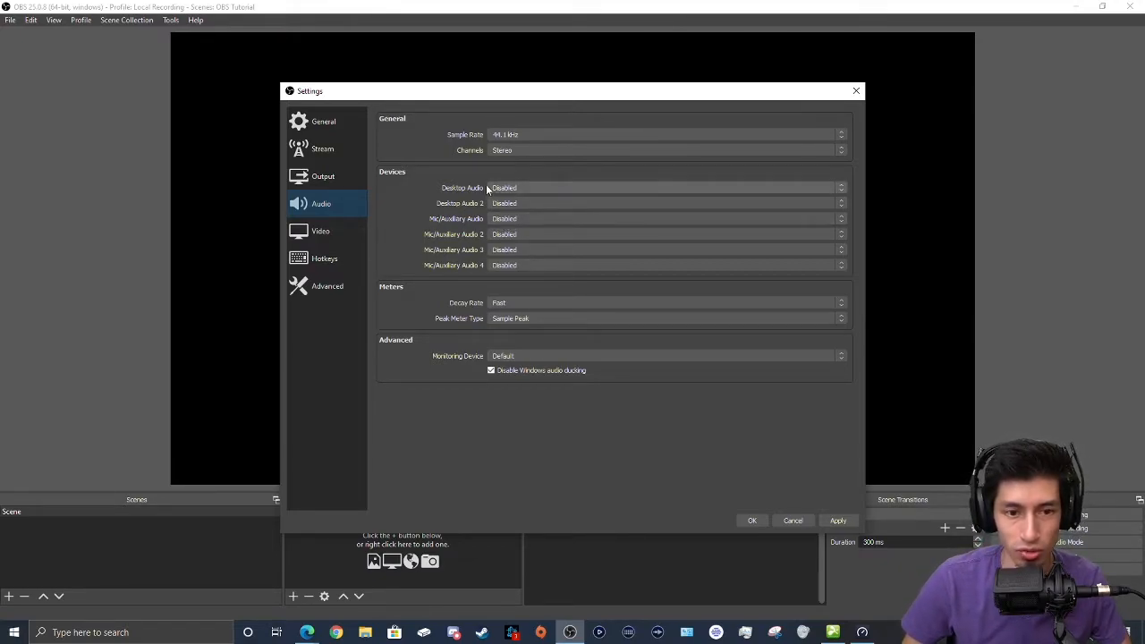
pyautogui.click(537, 187)
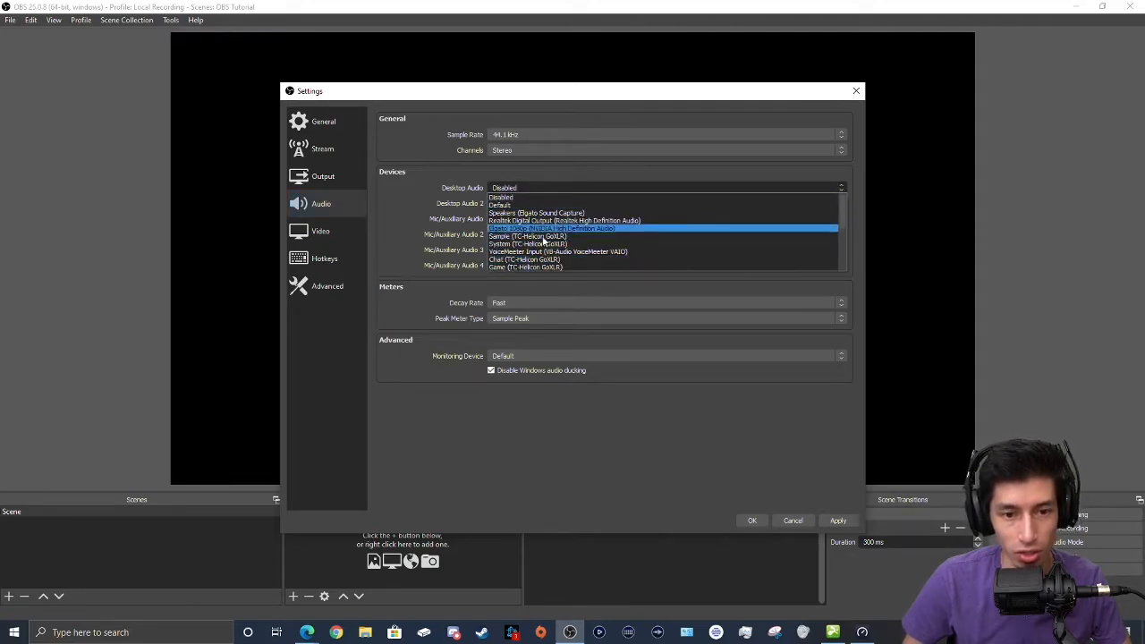
pyautogui.click(549, 171)
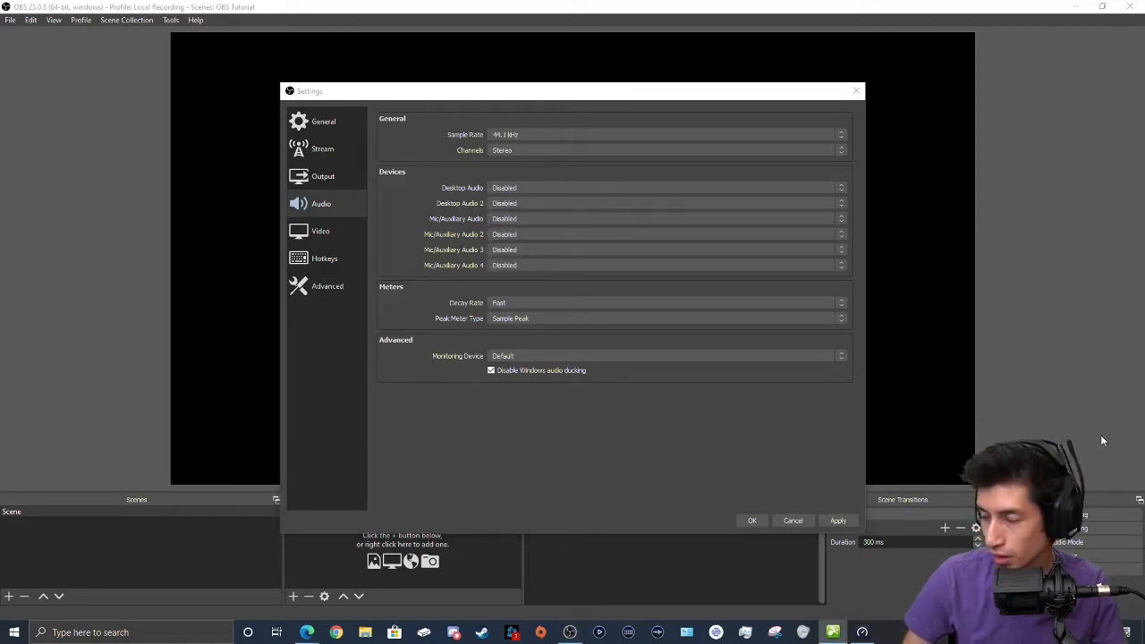
pyautogui.click(513, 188)
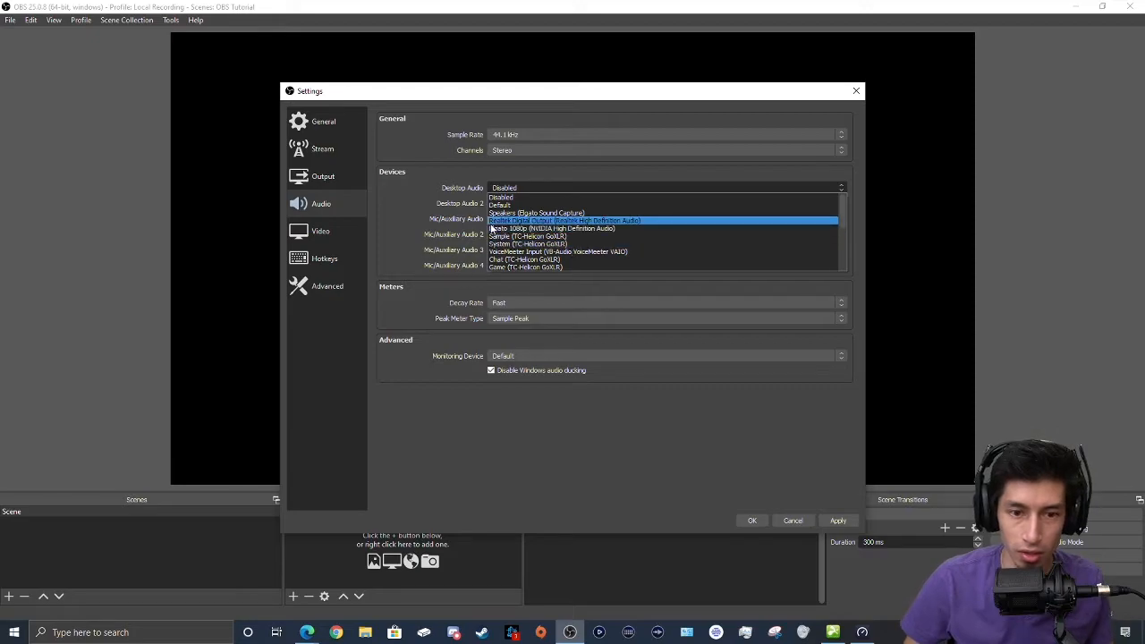
pyautogui.click(541, 246)
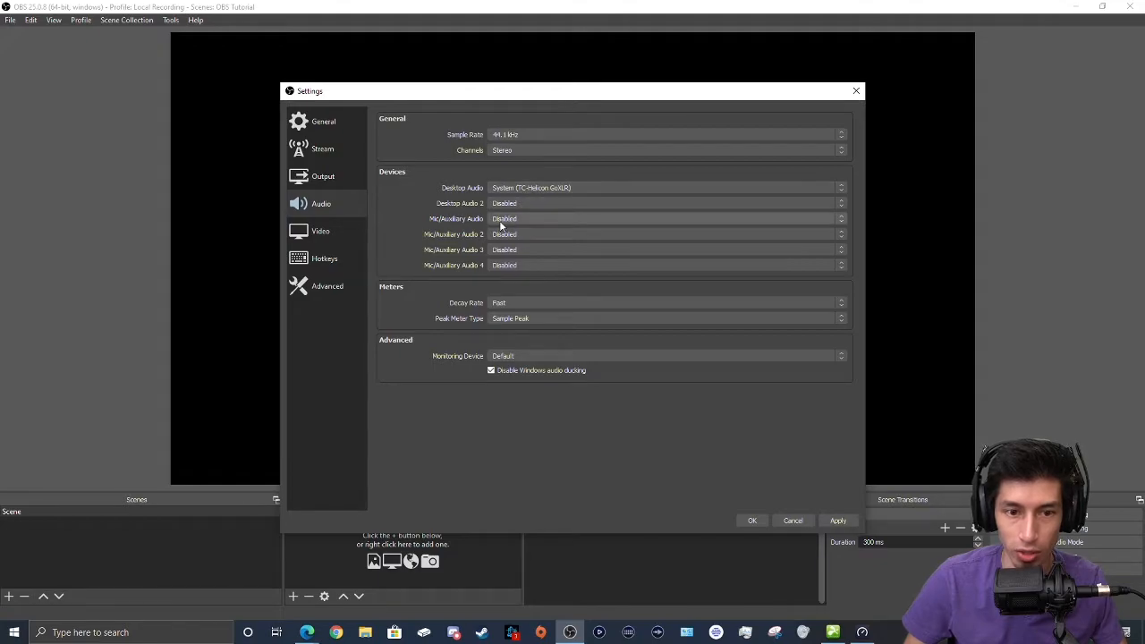
# Set the Mic/Auxiliary Audio device to Broadcast Stream Mix (TC-Helicon GoXLR), then apply and close the settings
pyautogui.click(506, 220)
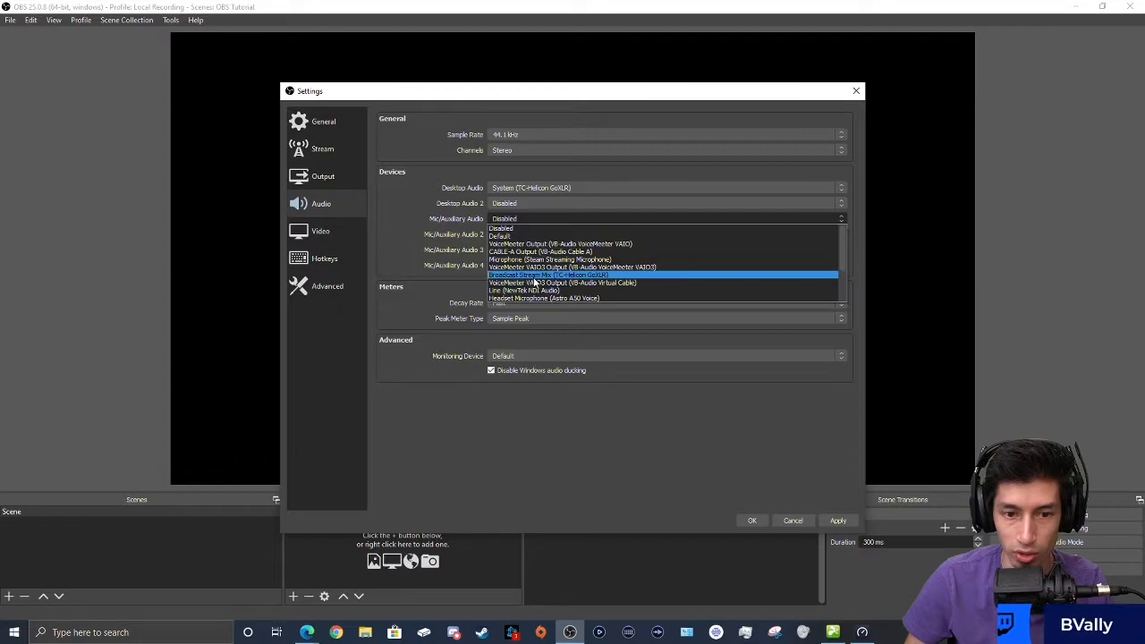
pyautogui.click(537, 275)
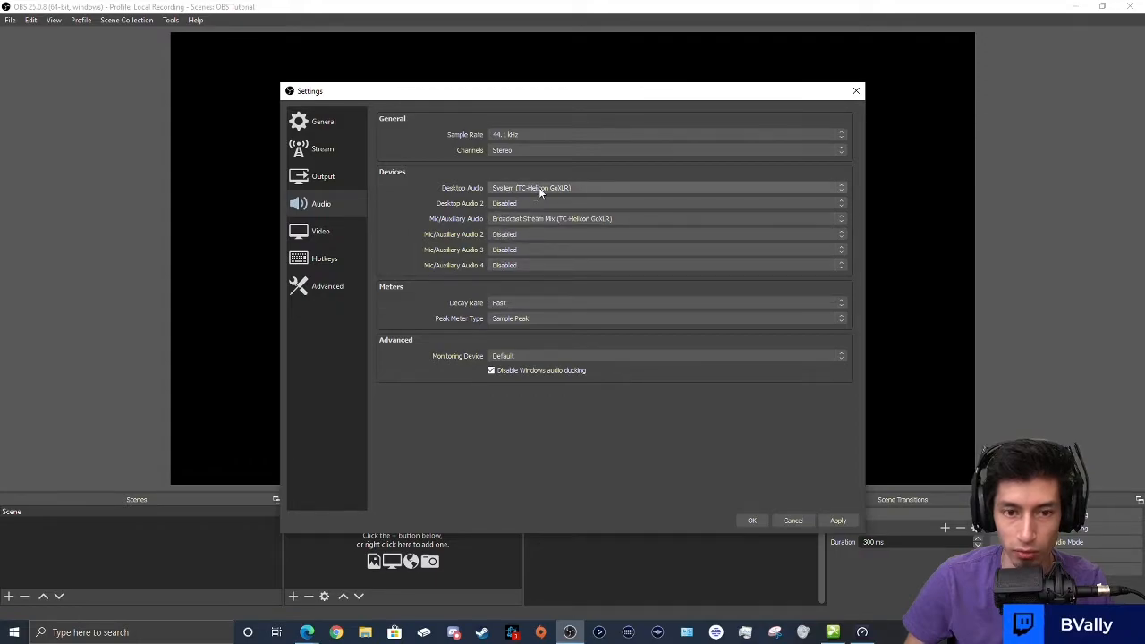
pyautogui.click(824, 520)
pyautogui.click(752, 520)
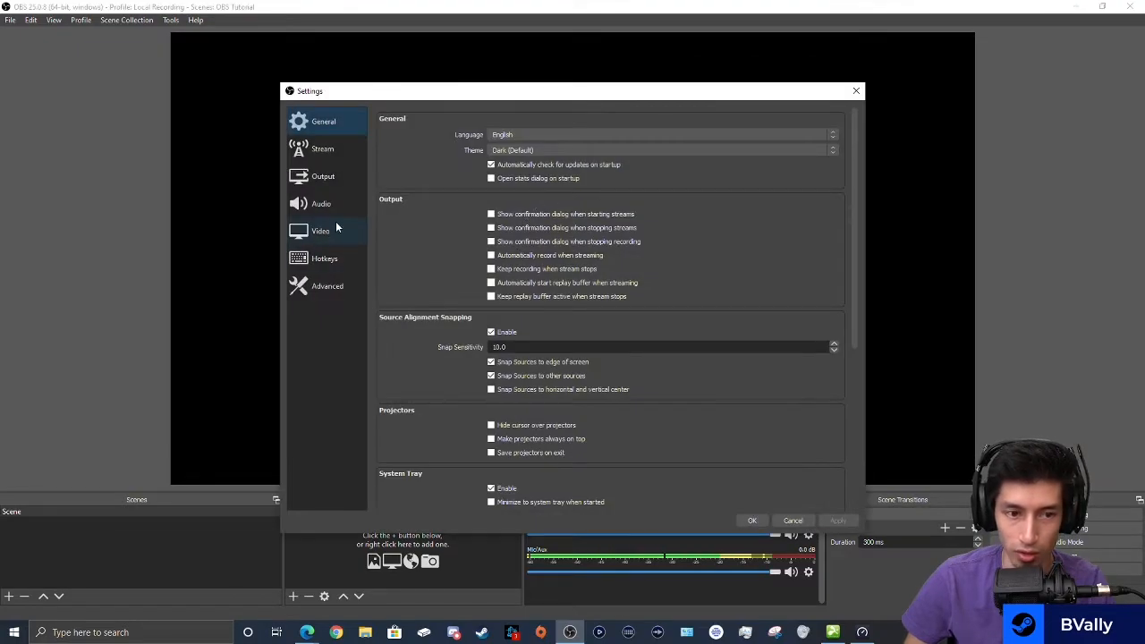
# Check the available Desktop Audio devices in the Audio settings, keeping System (TC-Helicon GoXLR)
pyautogui.click(321, 204)
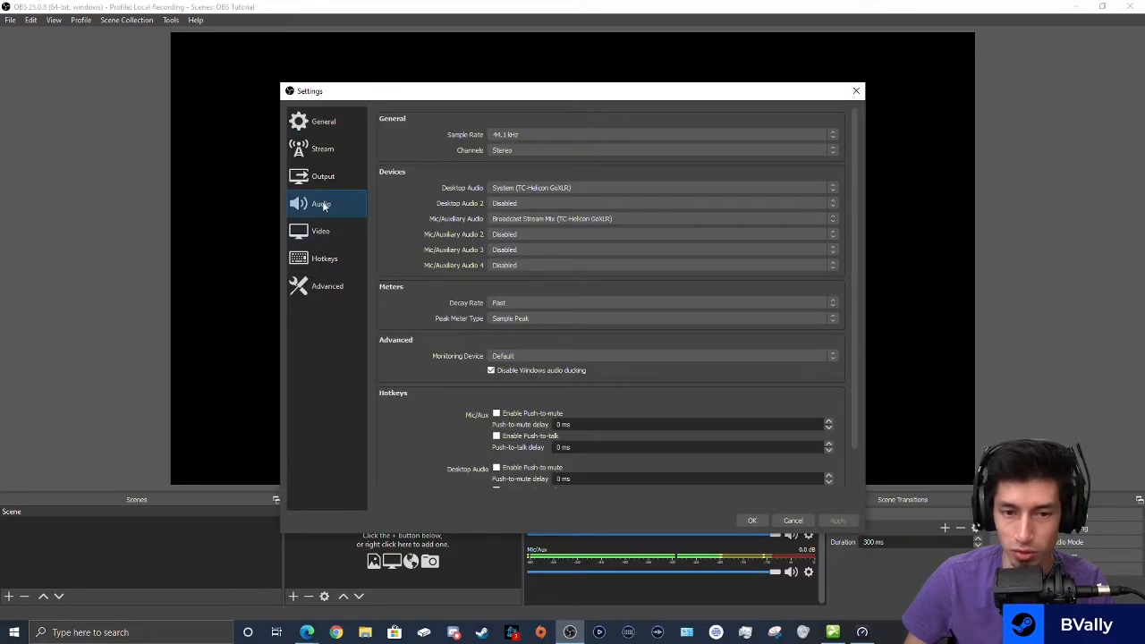
pyautogui.click(583, 187)
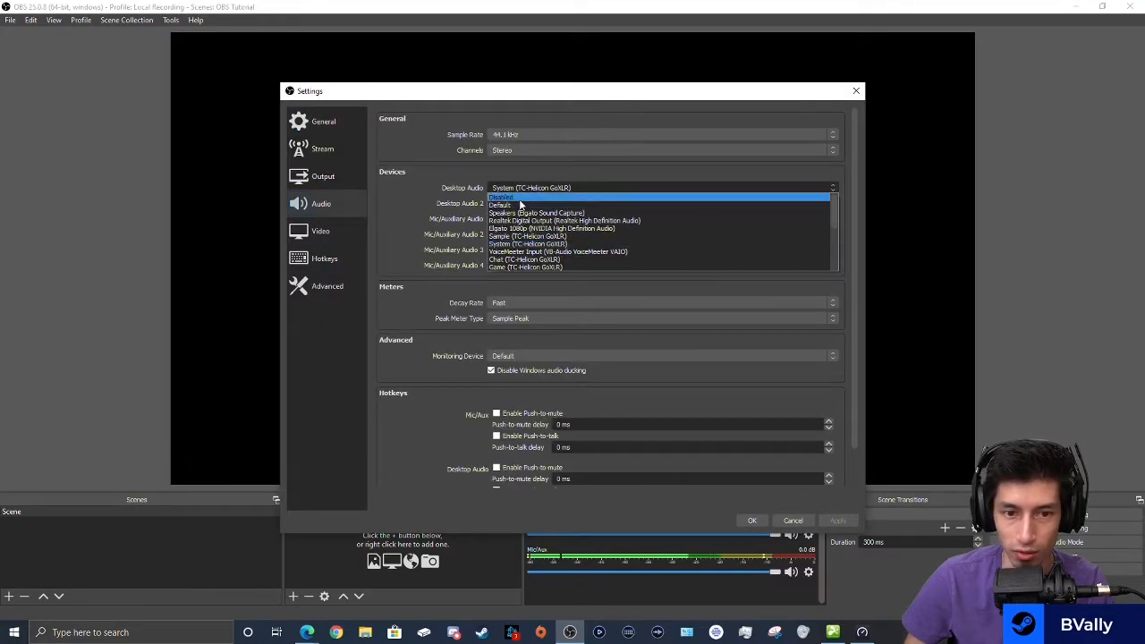
pyautogui.click(477, 180)
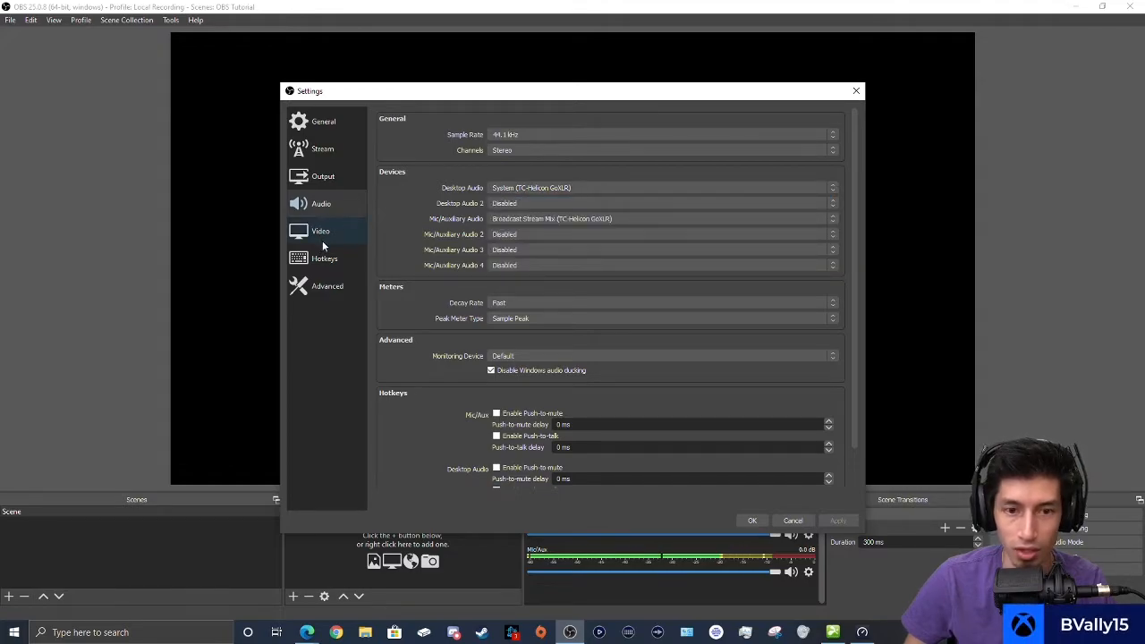
# Check the base canvas resolution options in the Video settings, keeping 1920x1080
pyautogui.click(322, 240)
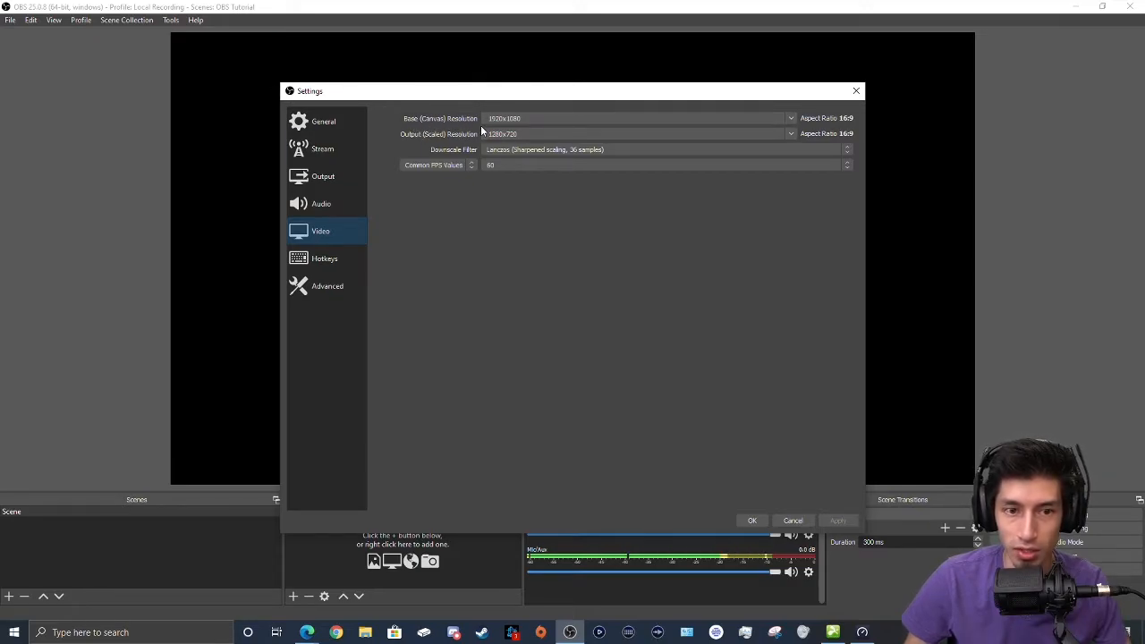
pyautogui.moveTo(514, 96); pyautogui.dragTo(579, 444)
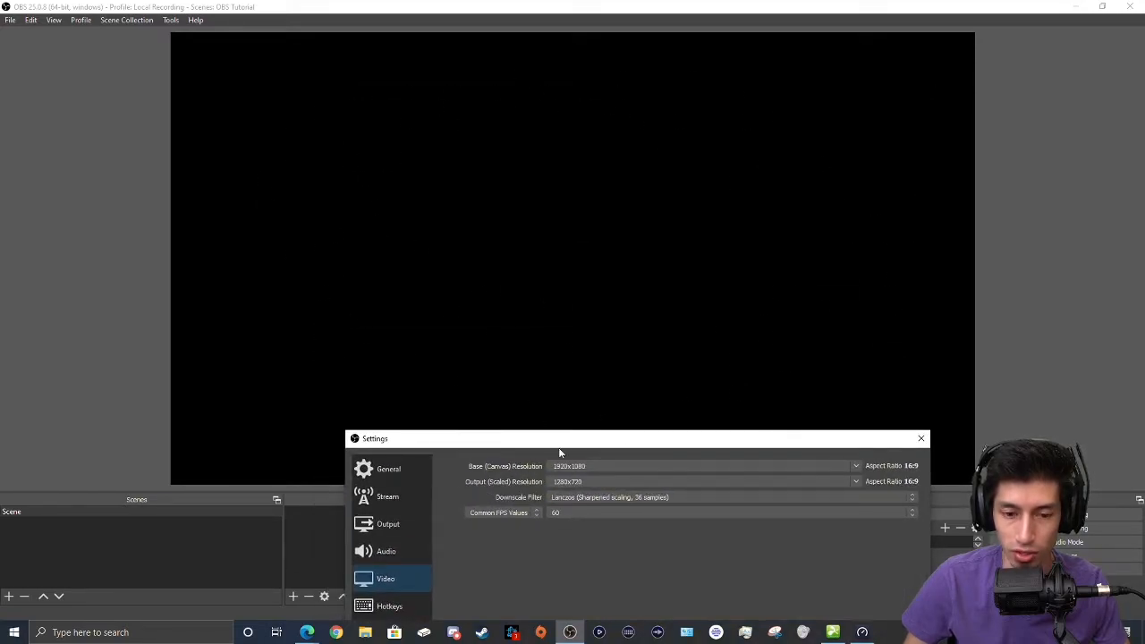
pyautogui.moveTo(528, 445); pyautogui.dragTo(489, 77)
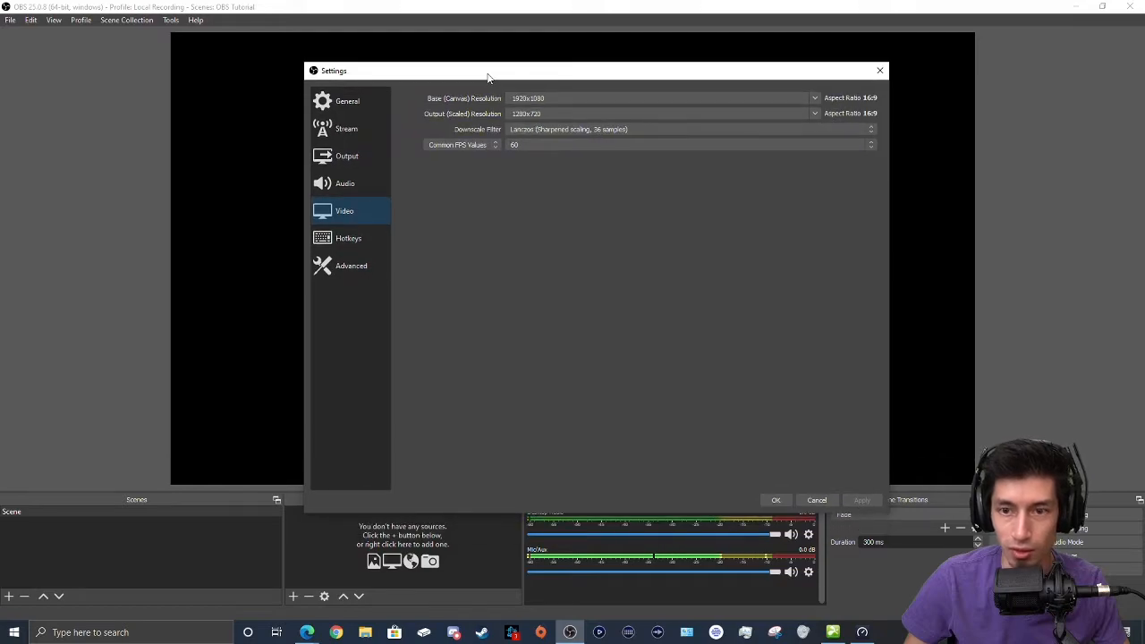
pyautogui.click(816, 100)
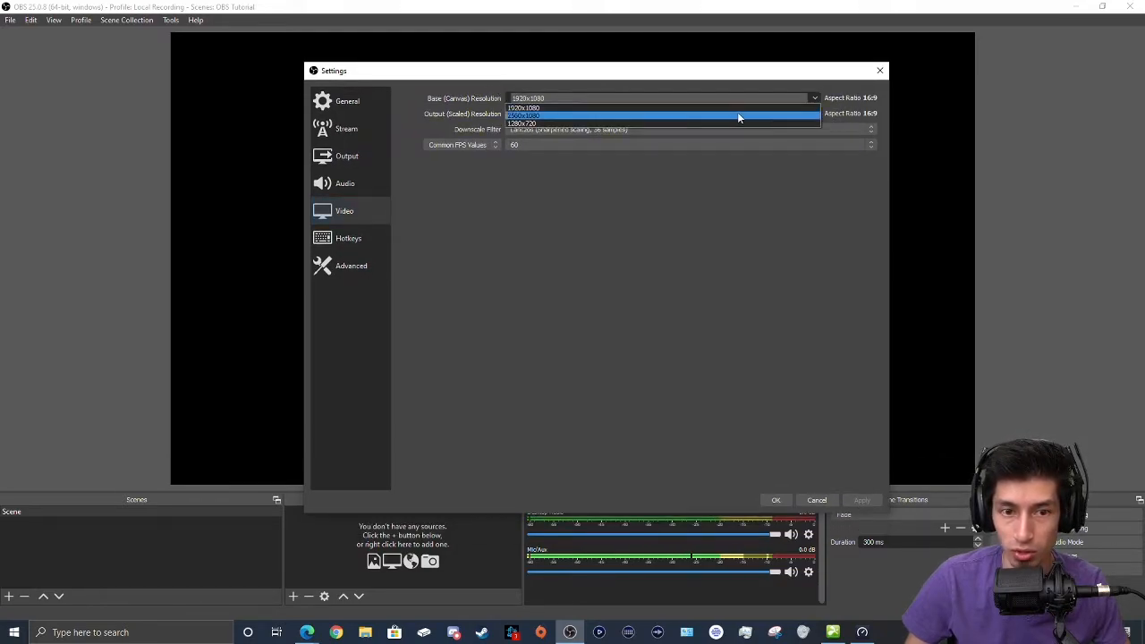
pyautogui.click(644, 90)
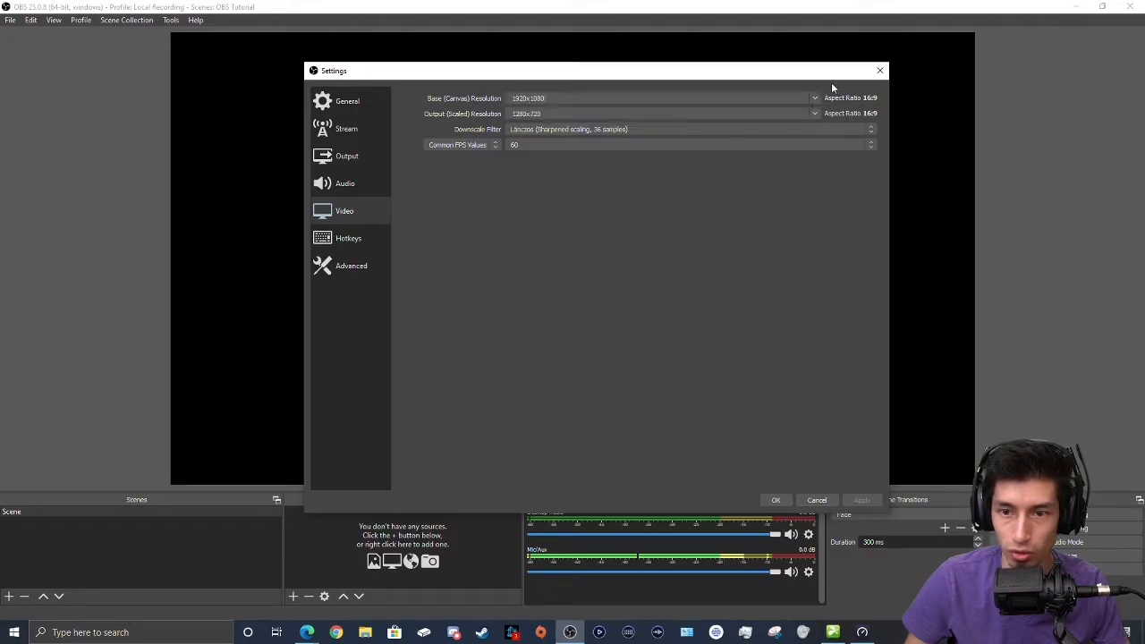
pyautogui.moveTo(610, 72); pyautogui.dragTo(716, 73)
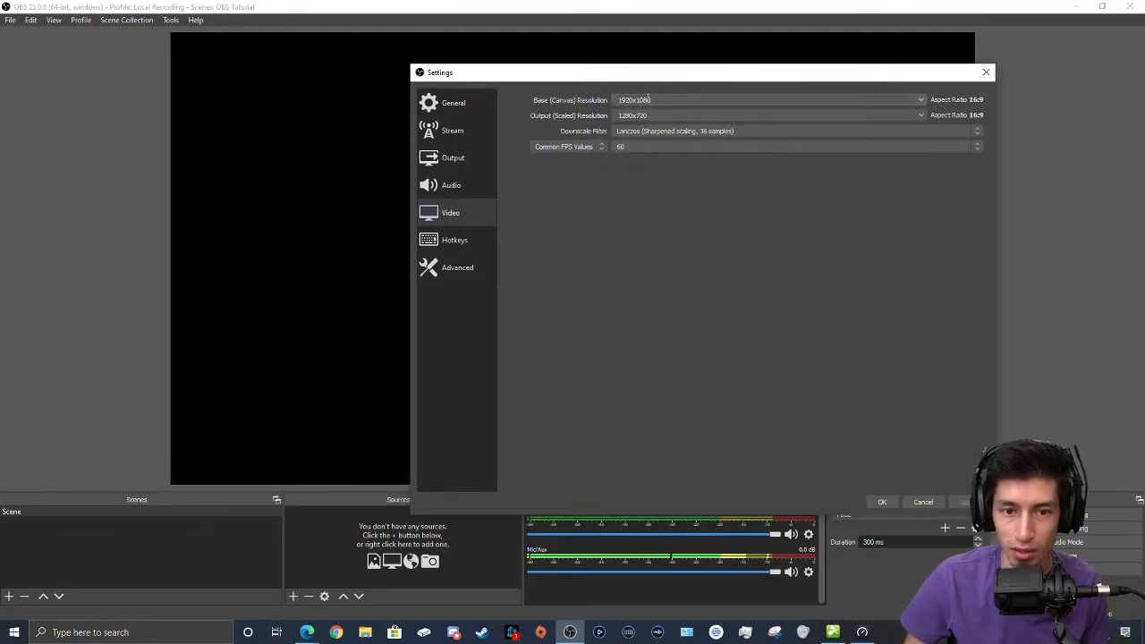
pyautogui.moveTo(652, 78); pyautogui.dragTo(549, 493)
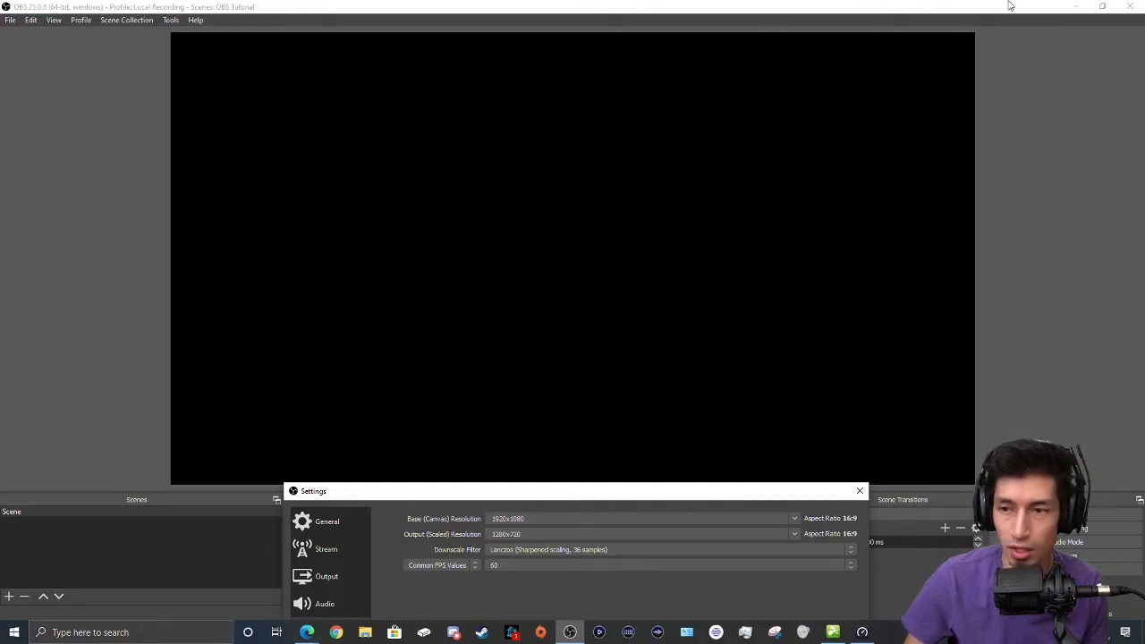
pyautogui.moveTo(531, 501); pyautogui.dragTo(531, 74)
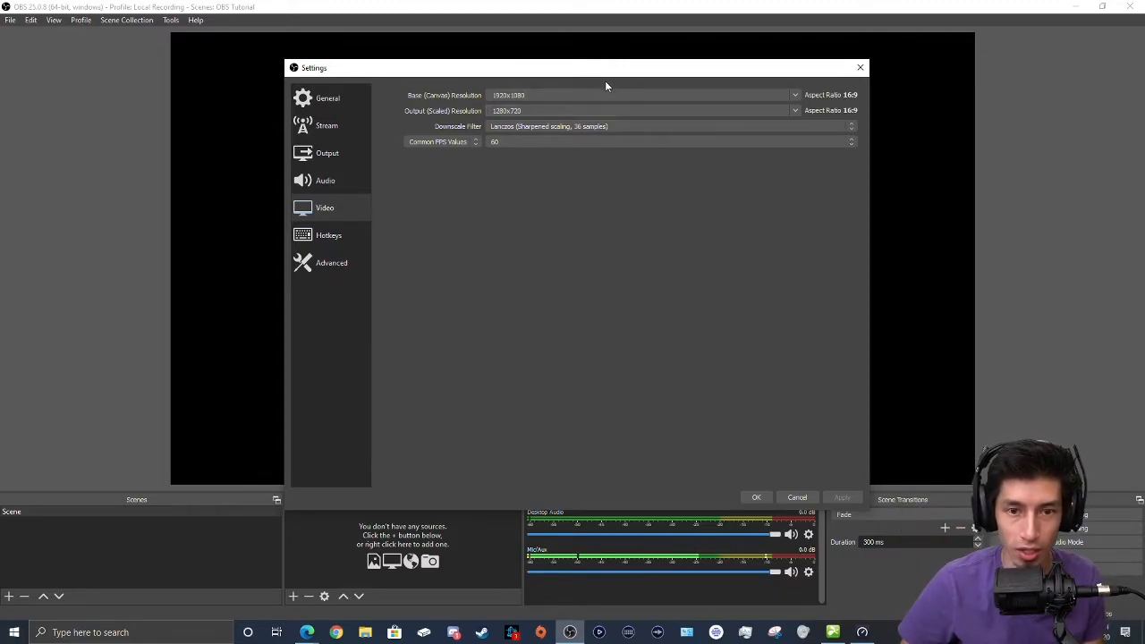
pyautogui.moveTo(605, 70); pyautogui.dragTo(602, 351)
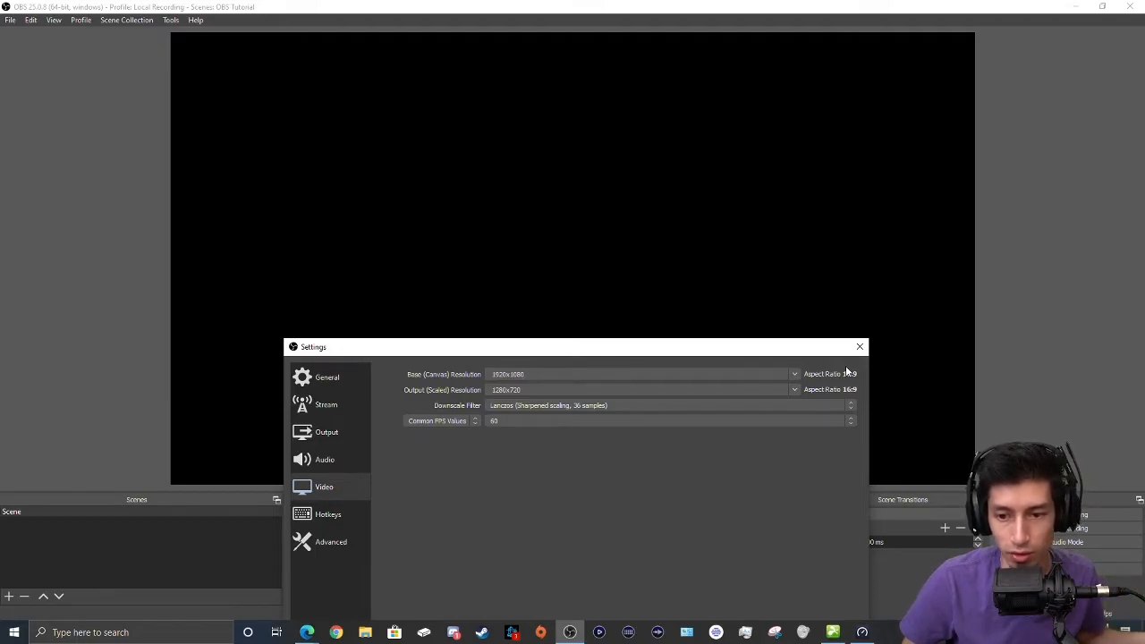
pyautogui.moveTo(810, 349); pyautogui.dragTo(810, 340)
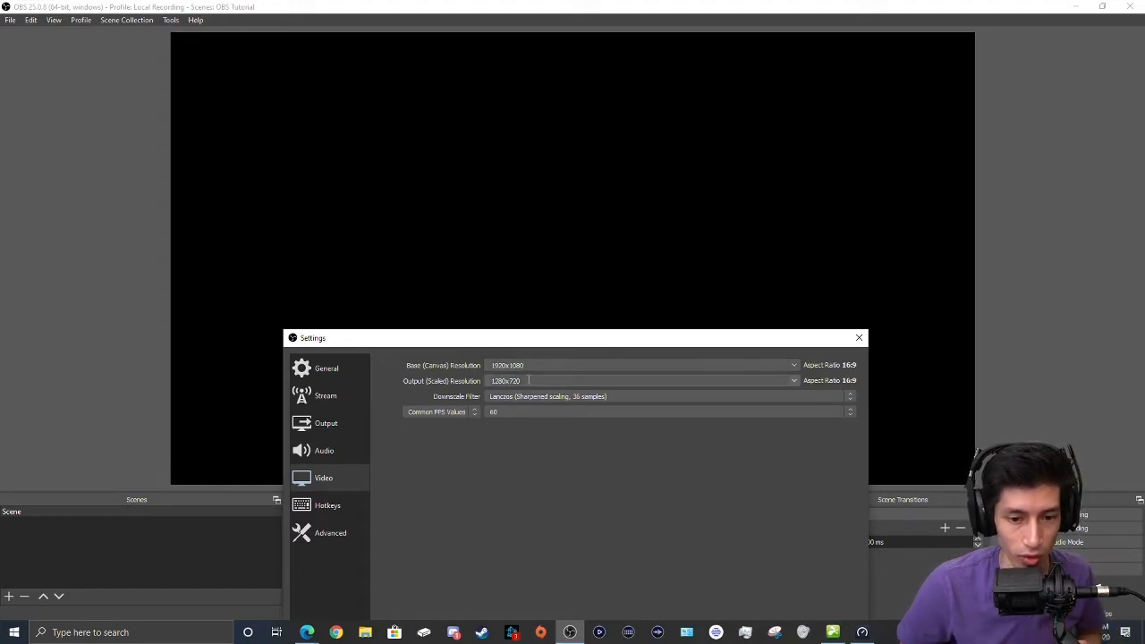
pyautogui.moveTo(541, 339); pyautogui.dragTo(547, 66)
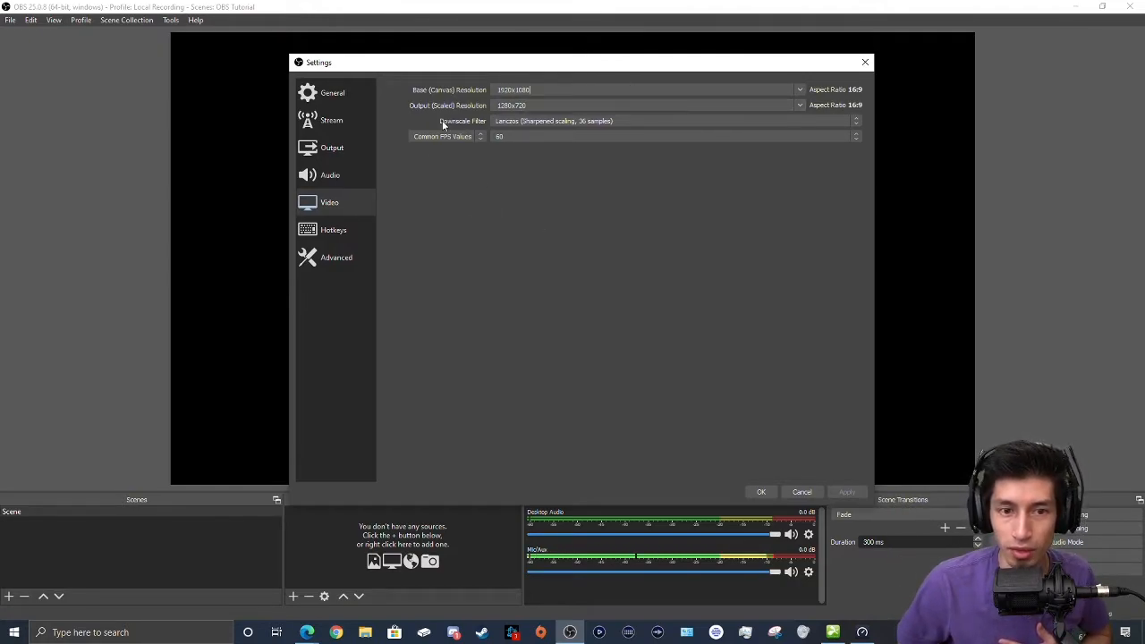
# Set the downscale filter to Lanczos (Sharpened scaling, 36 samples) and the common FPS value to 60 in the Video settings
pyautogui.click(506, 121)
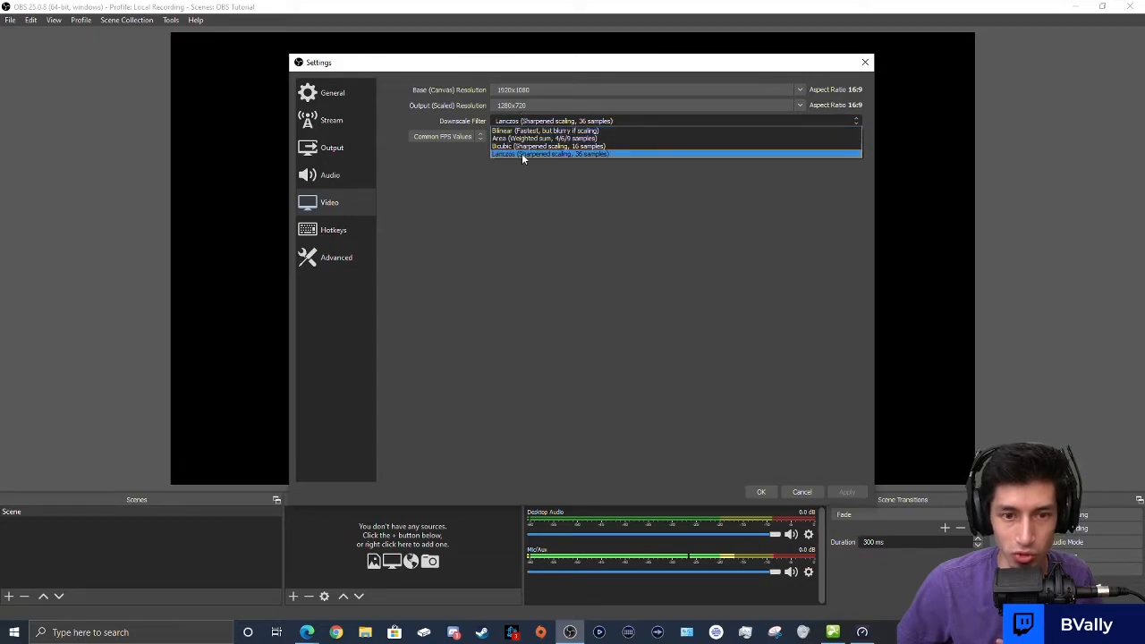
pyautogui.click(523, 154)
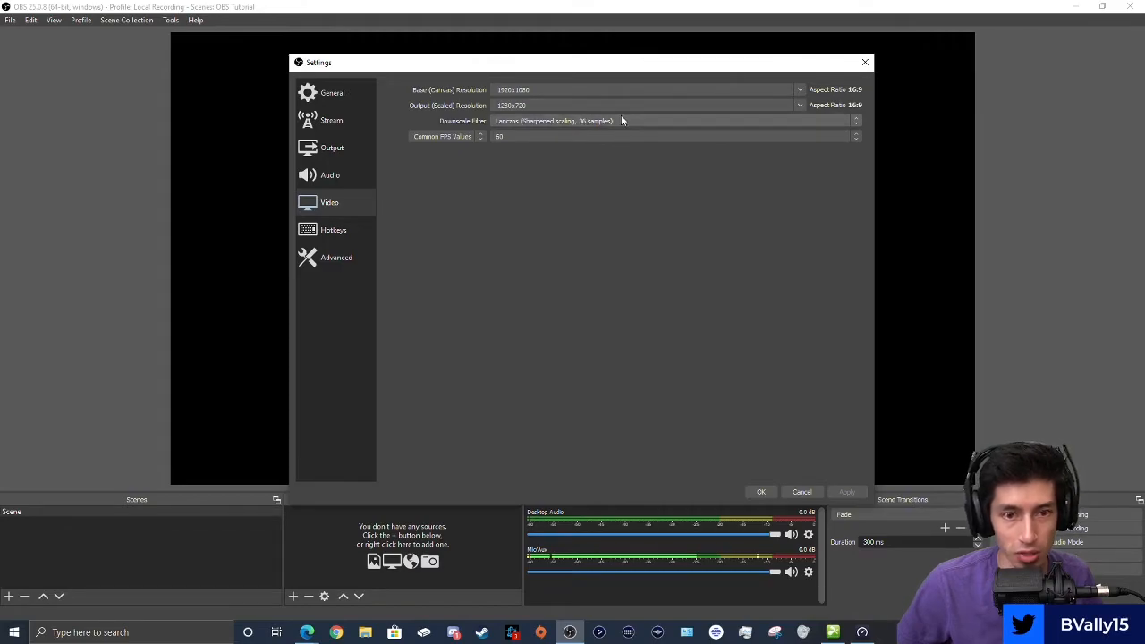
pyautogui.click(529, 119)
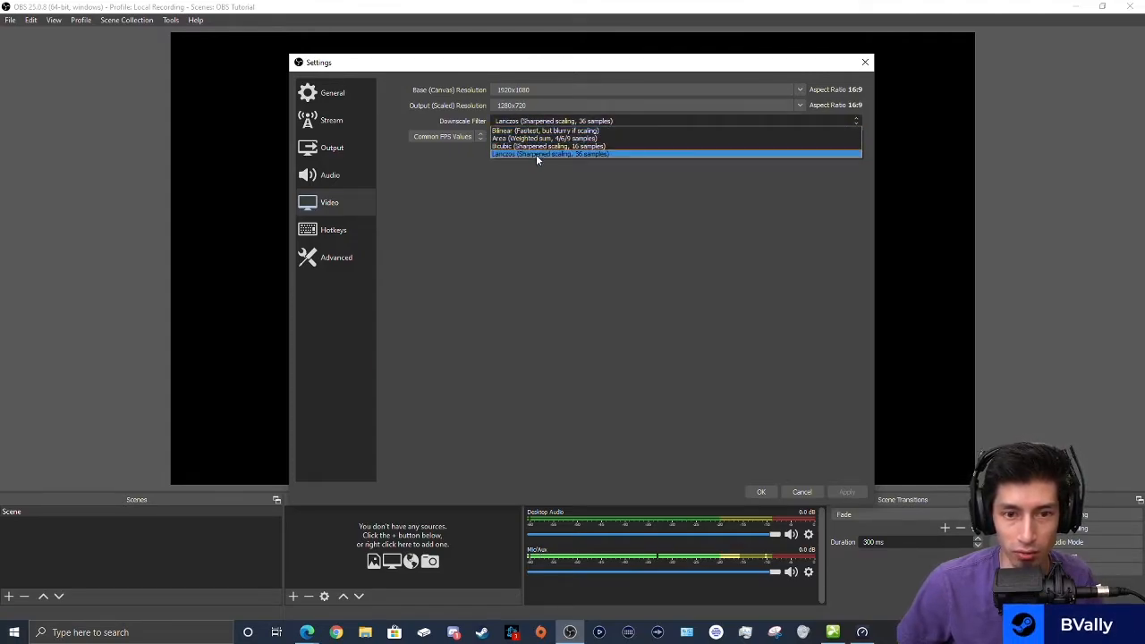
pyautogui.click(536, 155)
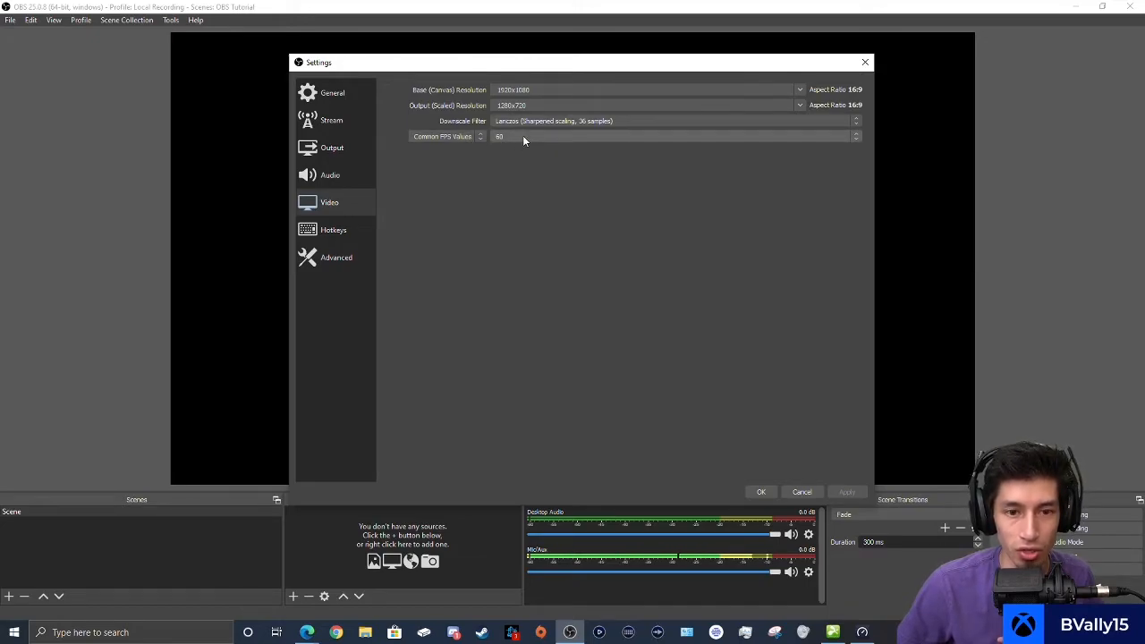
pyautogui.click(522, 136)
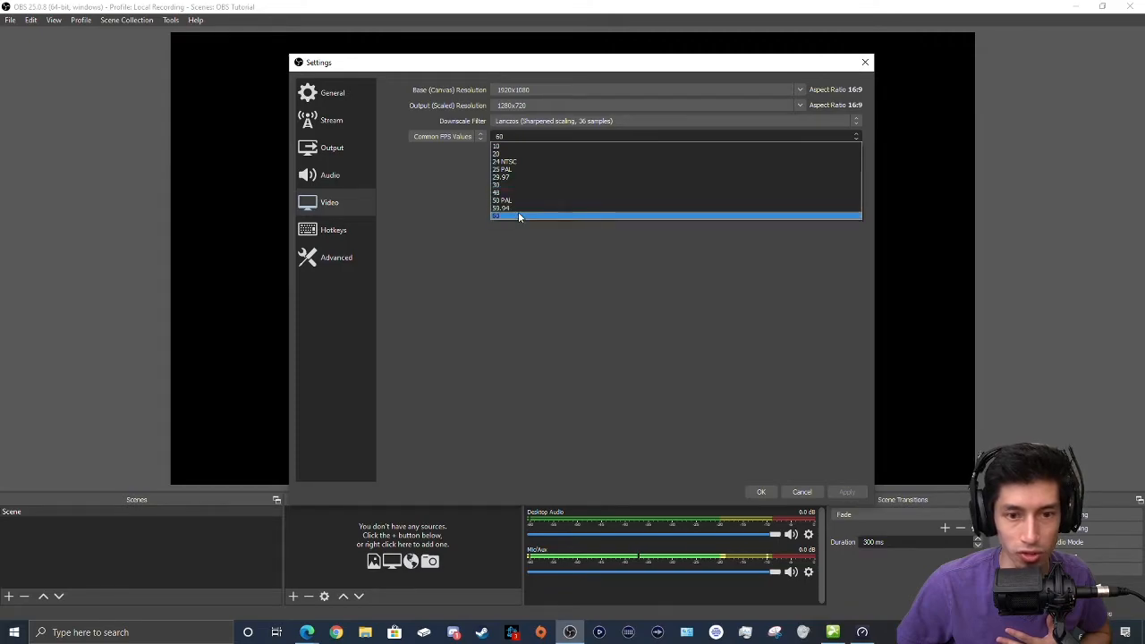
pyautogui.click(519, 215)
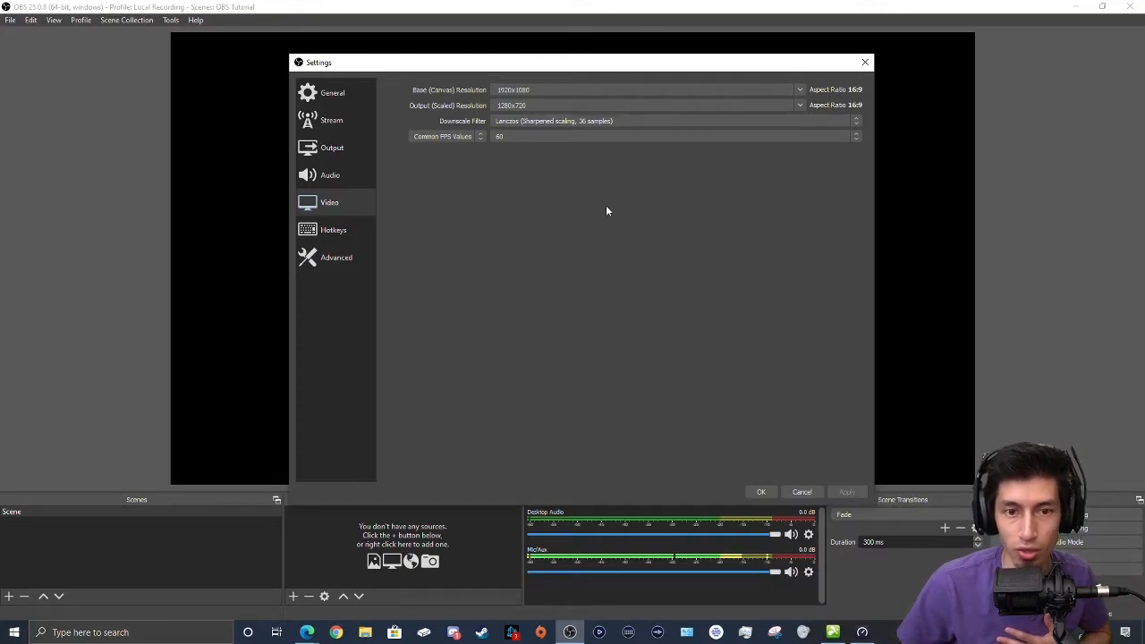
# Look through the hotkey assignments and the advanced settings
pyautogui.click(312, 231)
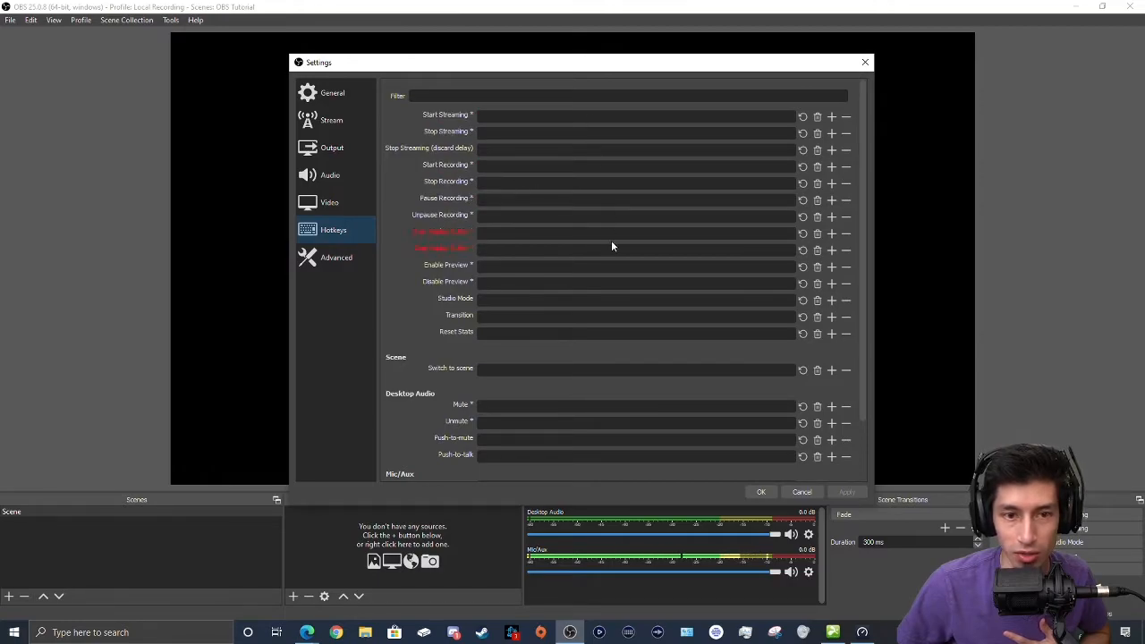
pyautogui.scroll(-1, 617, 357)
pyautogui.scroll(1, 617, 357)
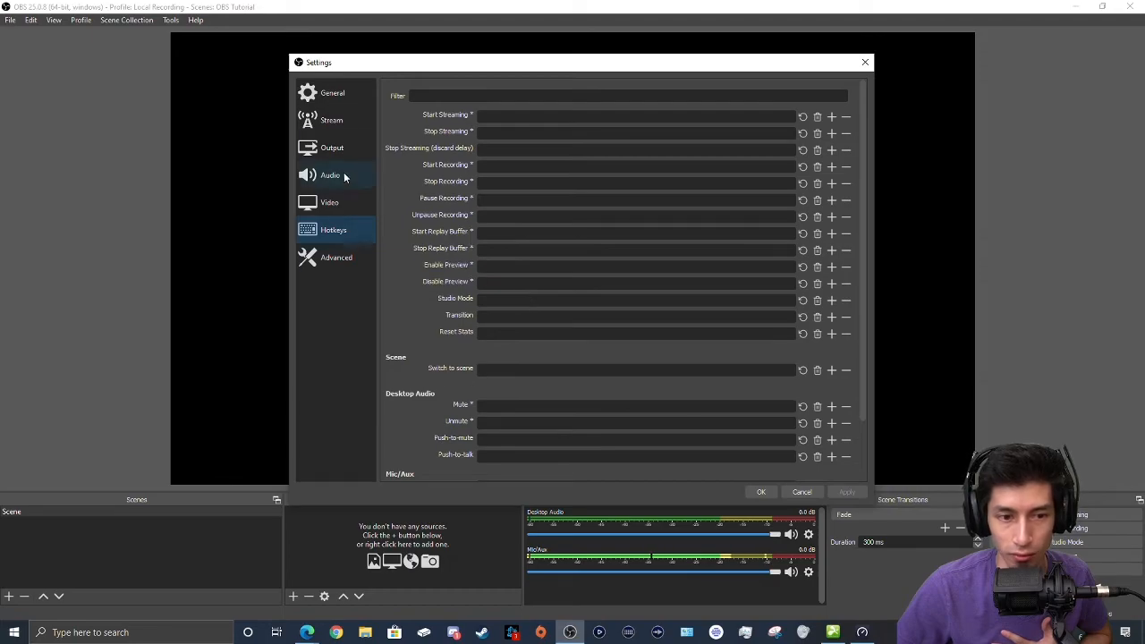
pyautogui.click(333, 263)
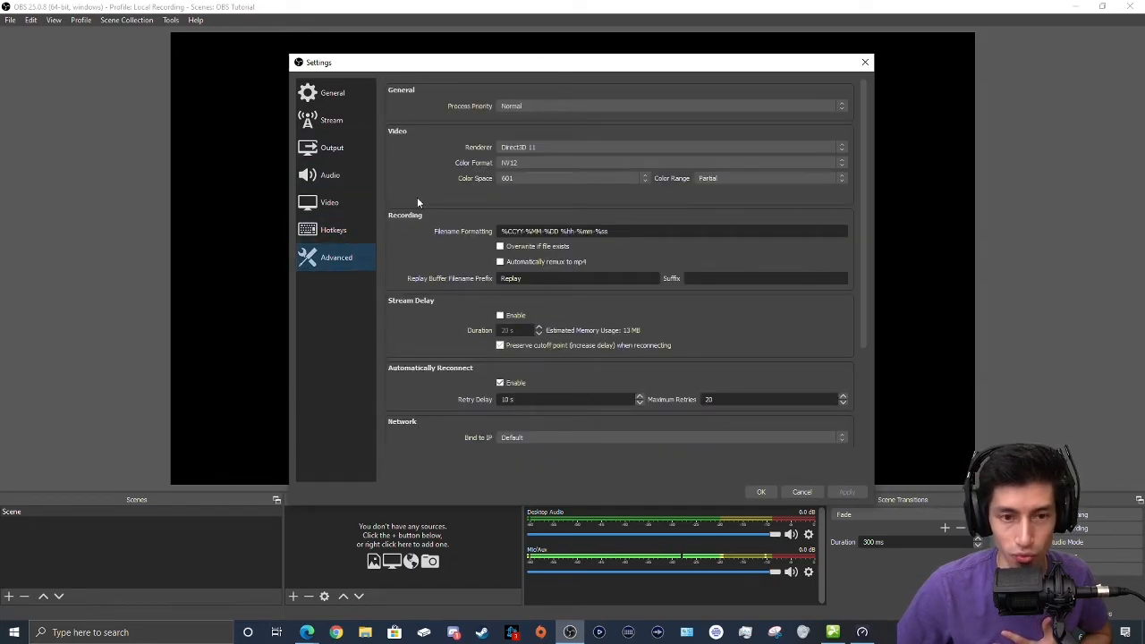
pyautogui.scroll(-5, 416, 197)
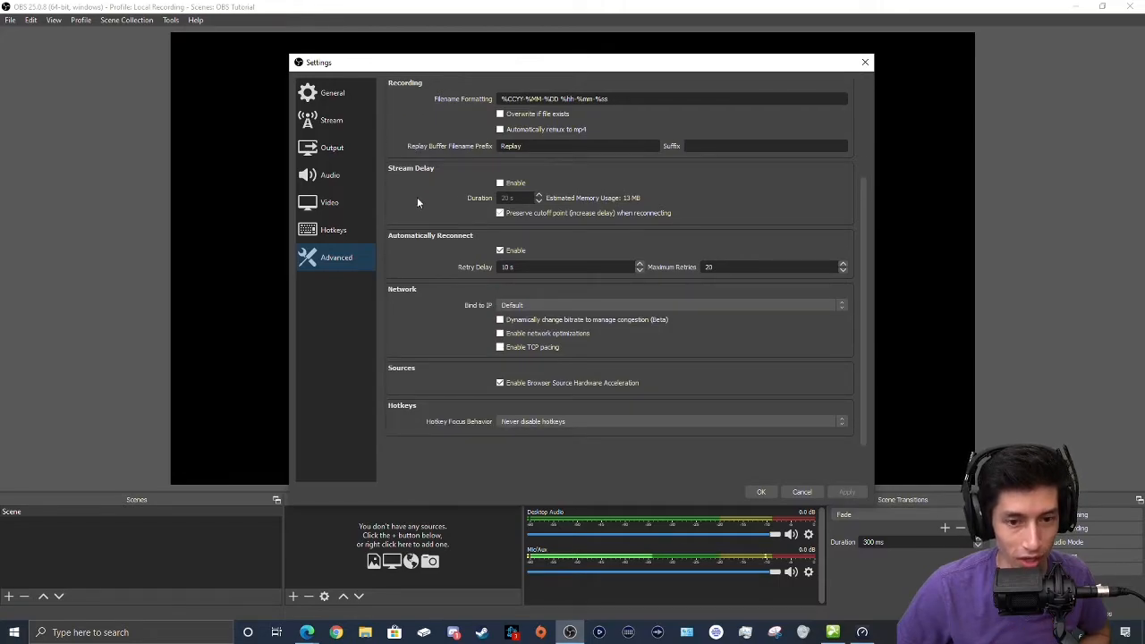
pyautogui.scroll(5, 417, 200)
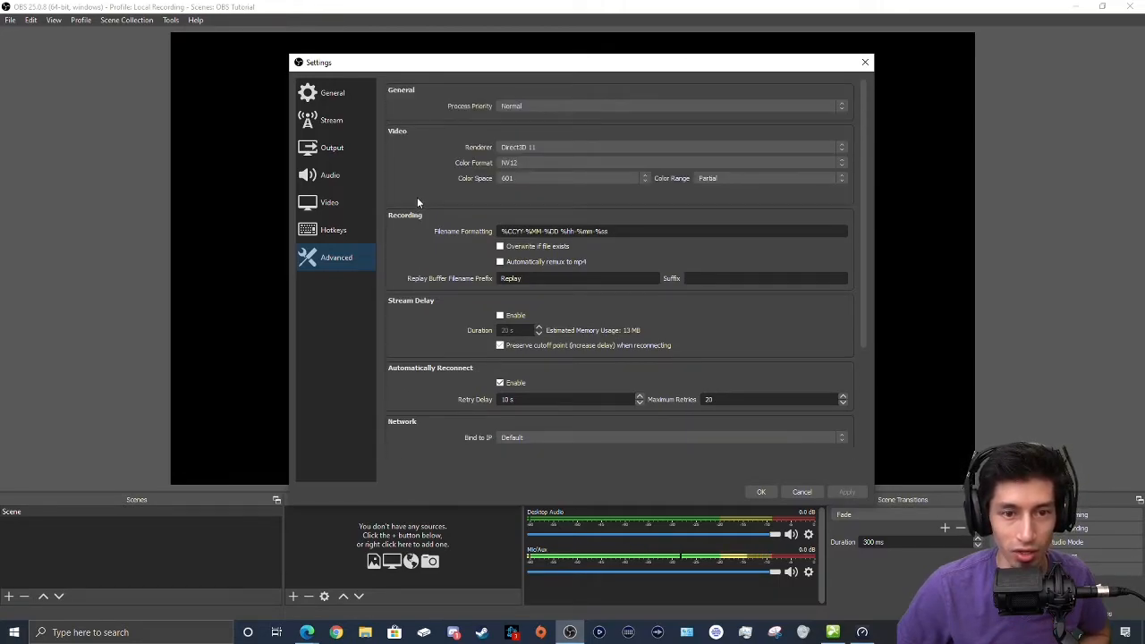
# Check the process priority and video renderer options in the advanced settings, keeping Normal and Direct3D 11
pyautogui.click(534, 105)
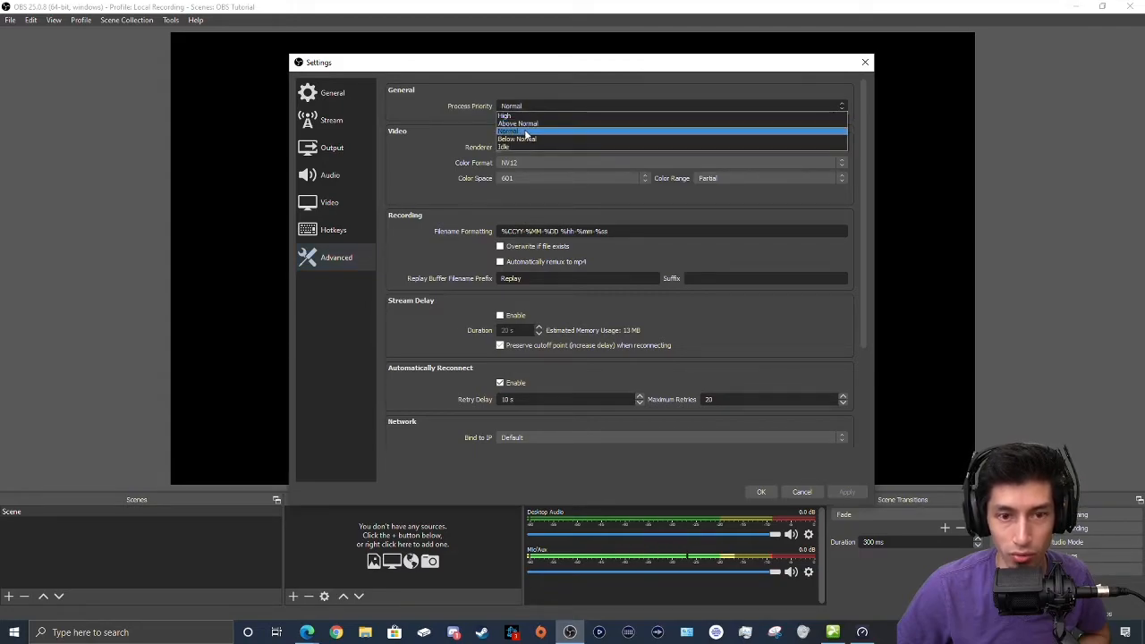
pyautogui.click(420, 122)
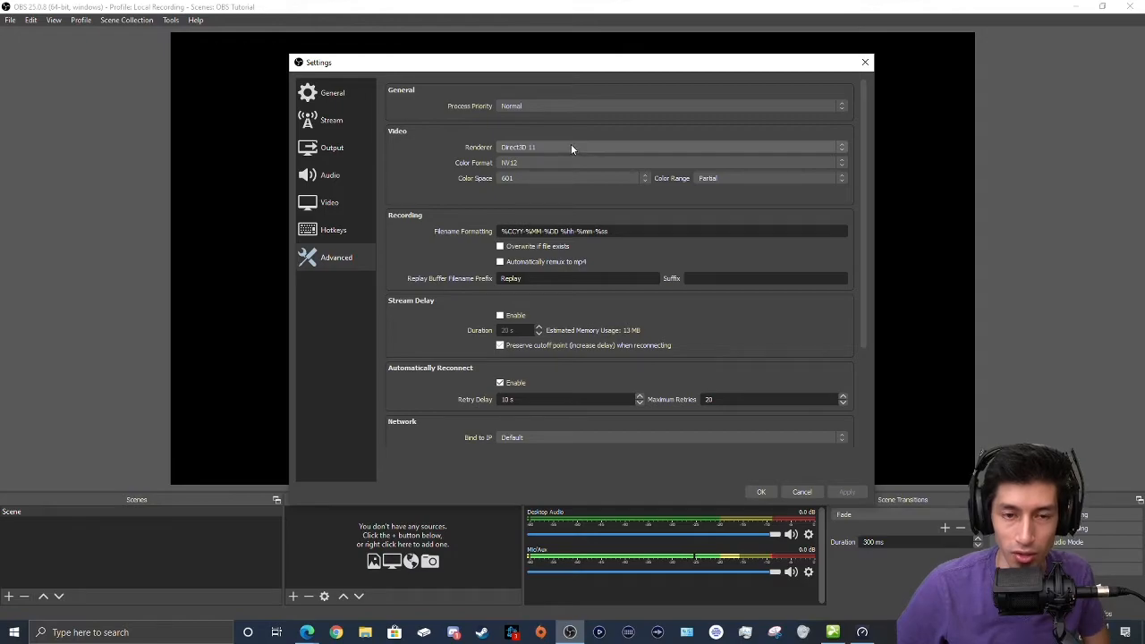
pyautogui.click(535, 148)
pyautogui.click(536, 156)
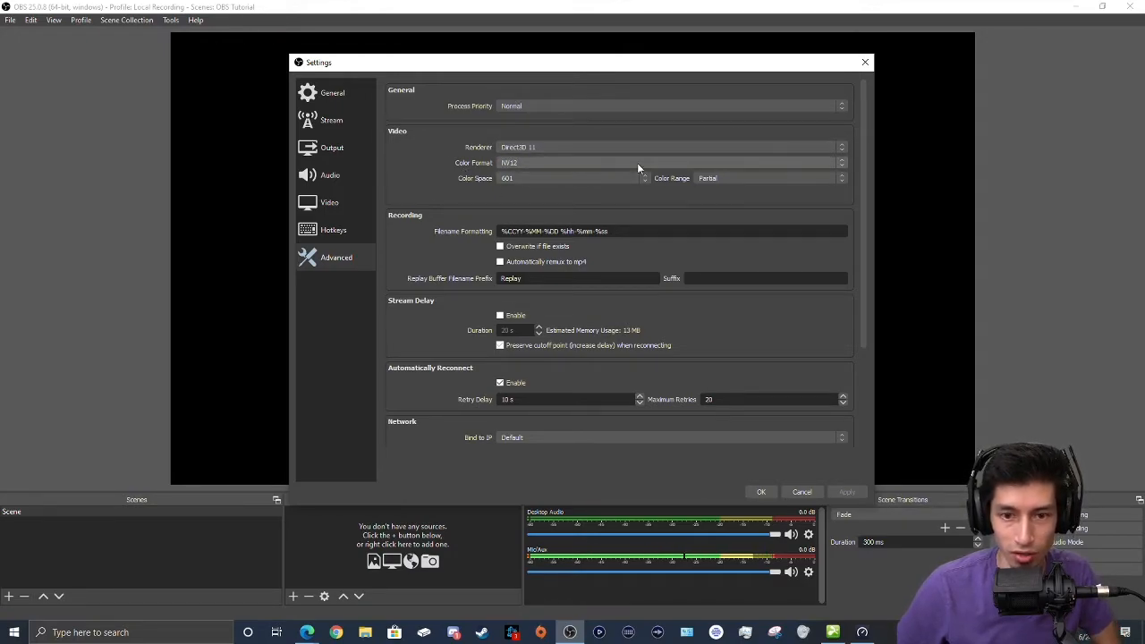
# Review the recording, stream delay, reconnect and network options in the advanced settings, and accept the settings
pyautogui.scroll(-1, 450, 182)
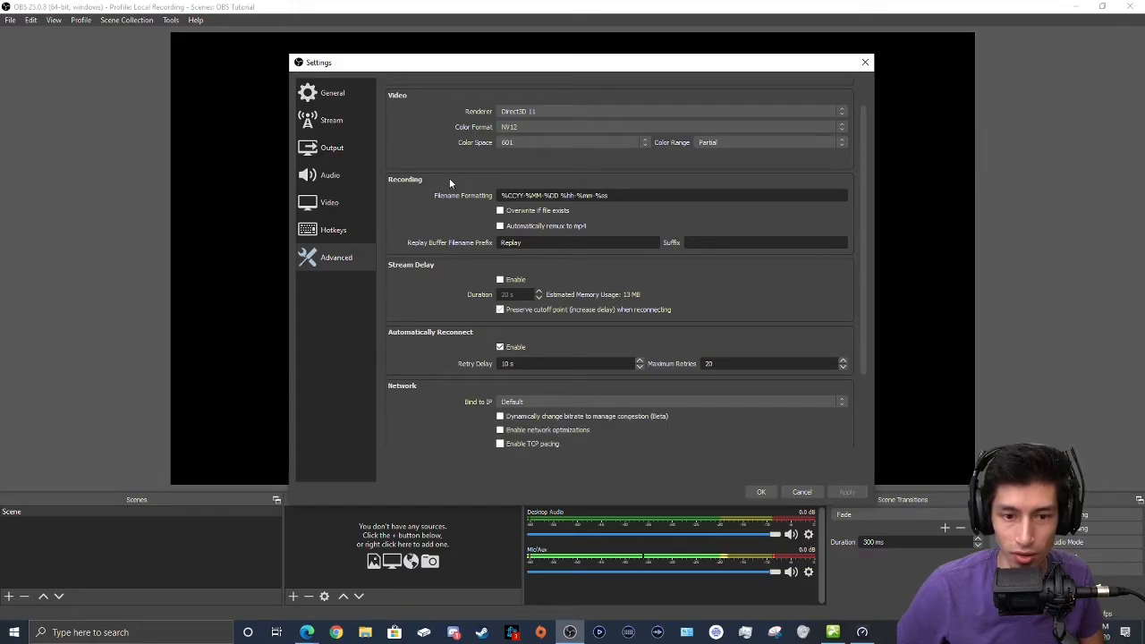
pyautogui.scroll(-2, 450, 183)
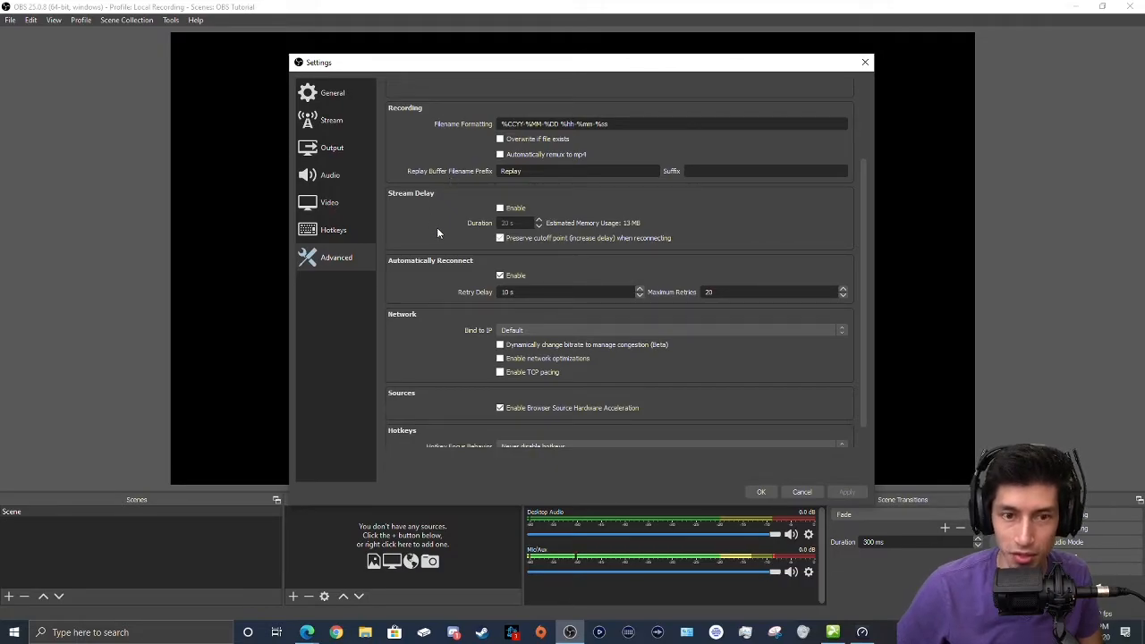
pyautogui.scroll(-1, 436, 227)
pyautogui.scroll(1, 438, 233)
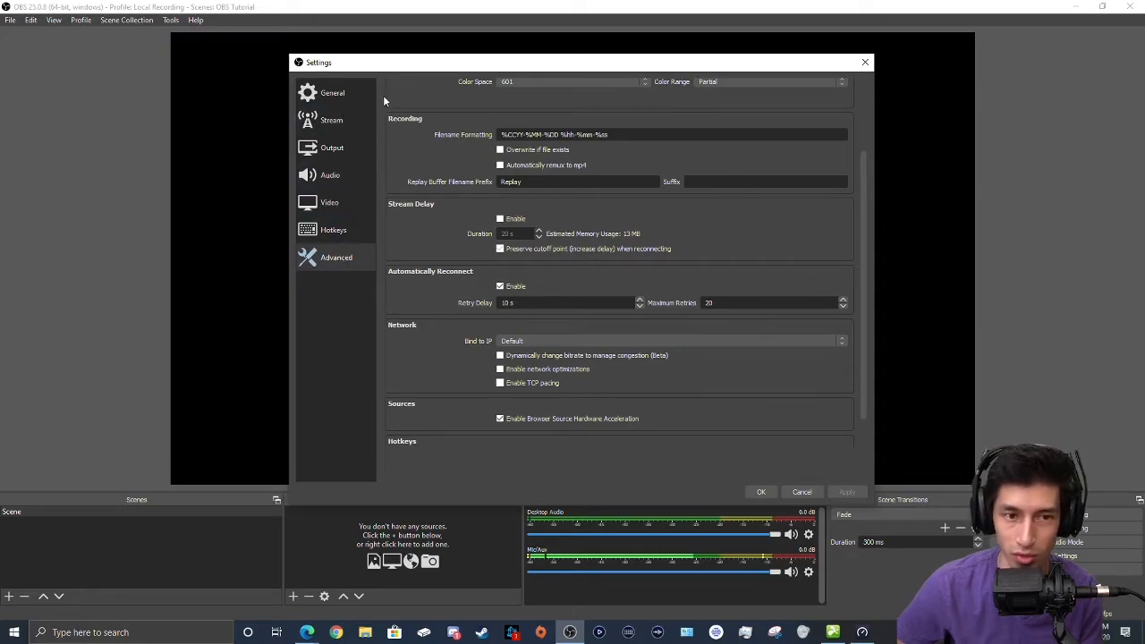
pyautogui.scroll(3, 425, 177)
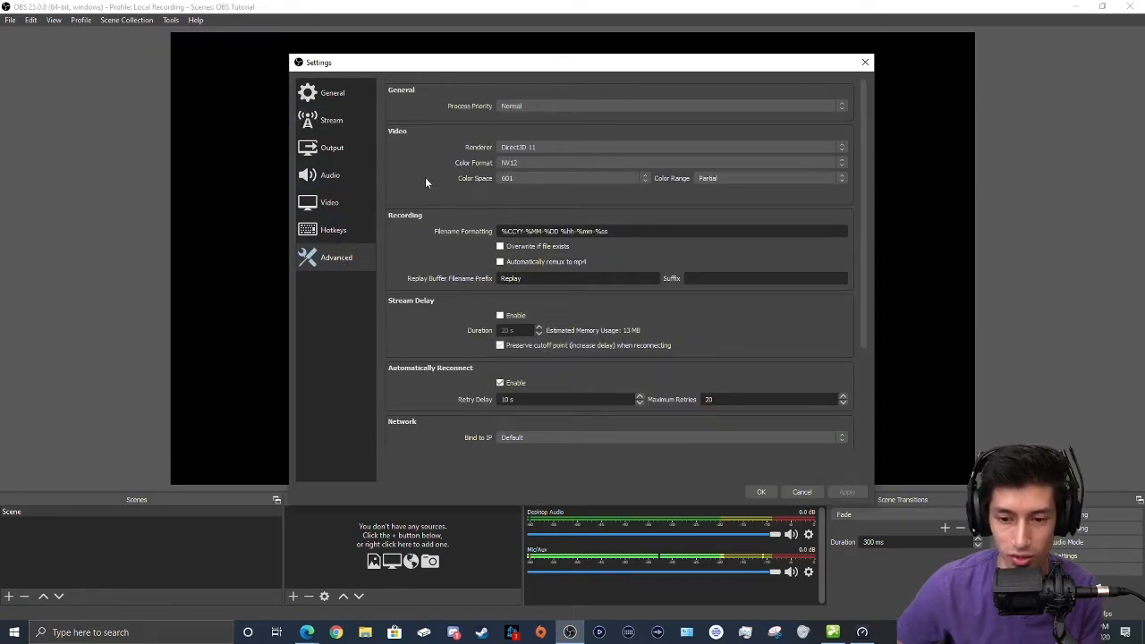
pyautogui.click(761, 492)
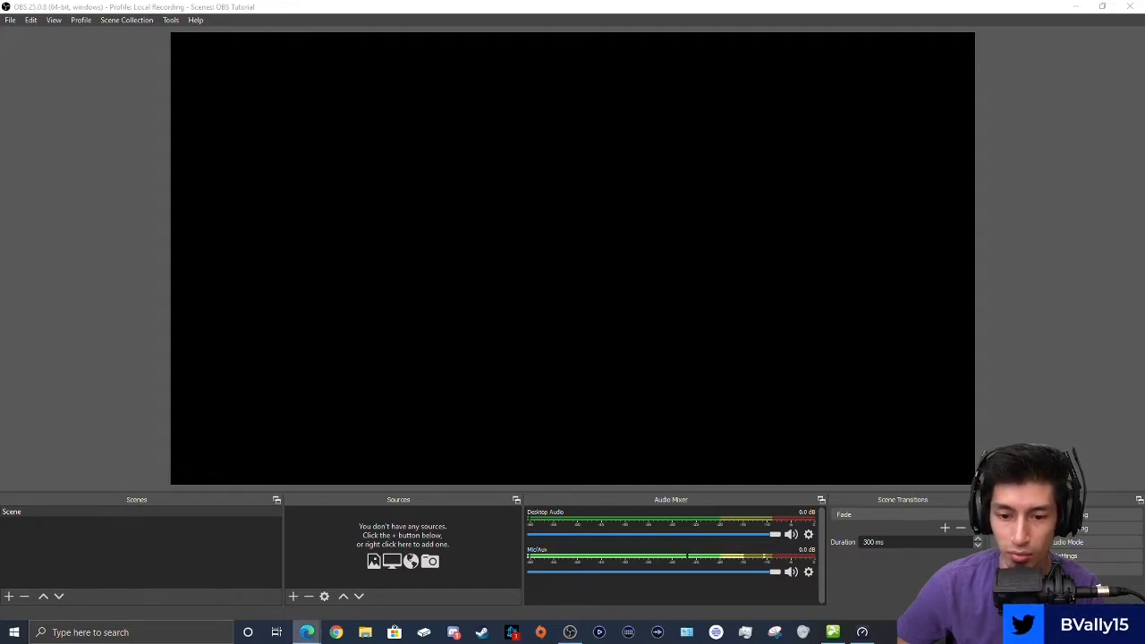
# Select the existing scene named Scene in the scene list
pyautogui.click(565, 186)
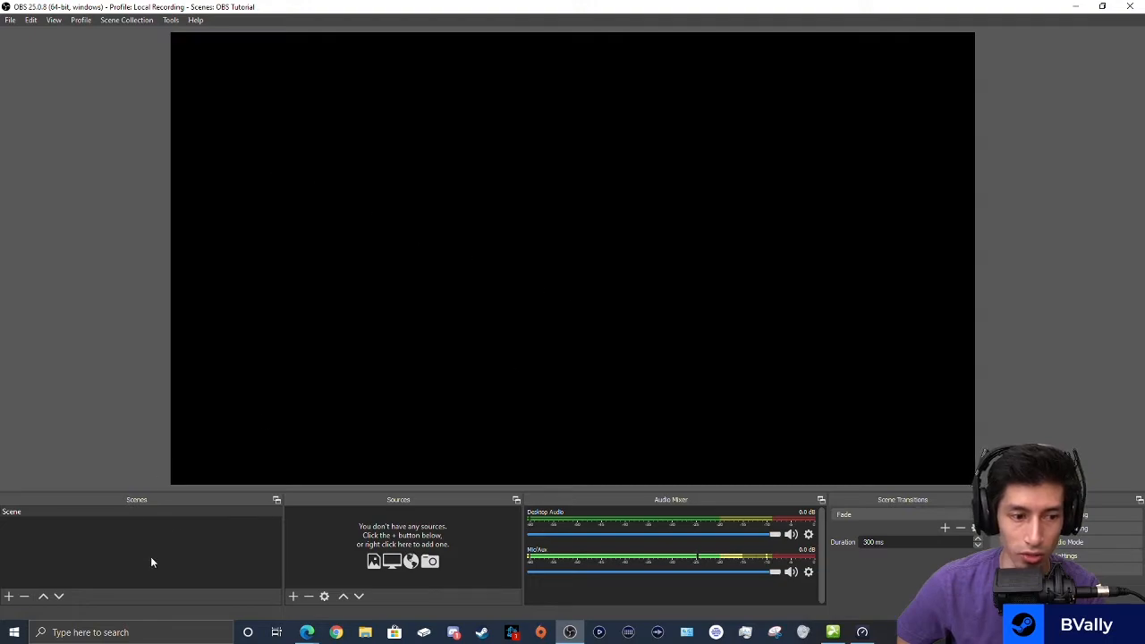
pyautogui.rightClick(81, 514)
pyautogui.click(89, 561)
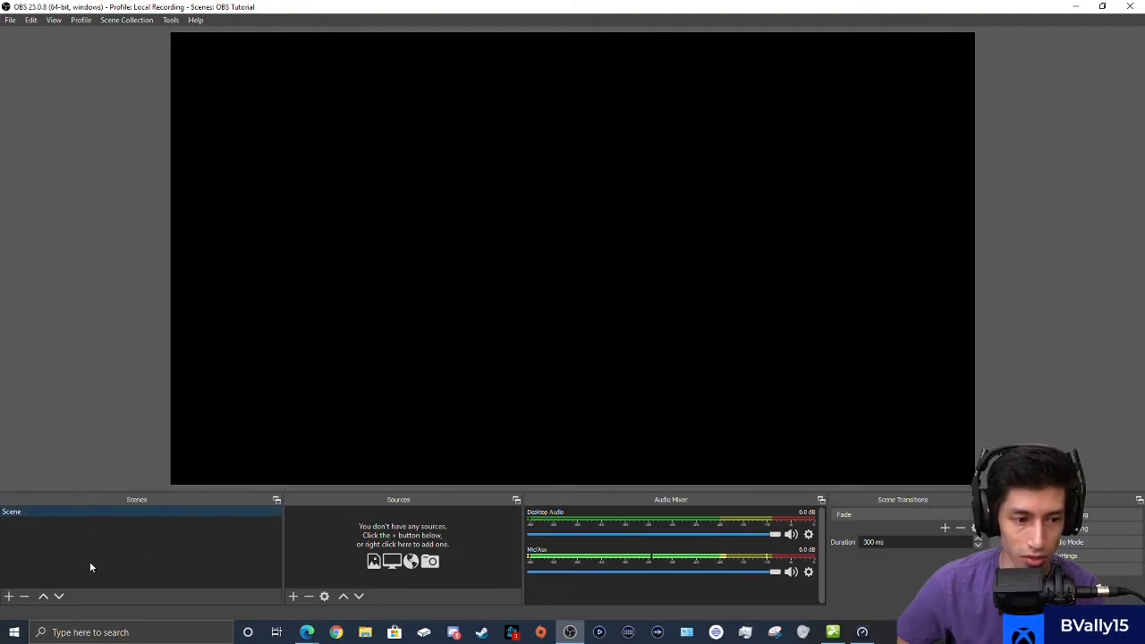
# Rename the existing scene to Desktop
pyautogui.rightClick(48, 512)
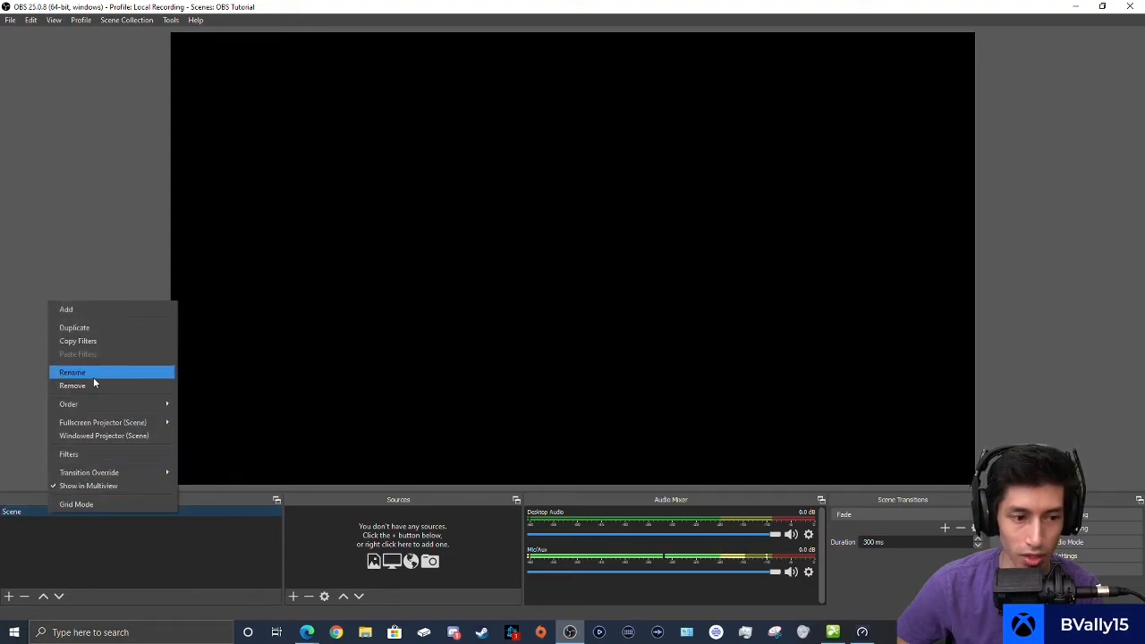
pyautogui.click(93, 374)
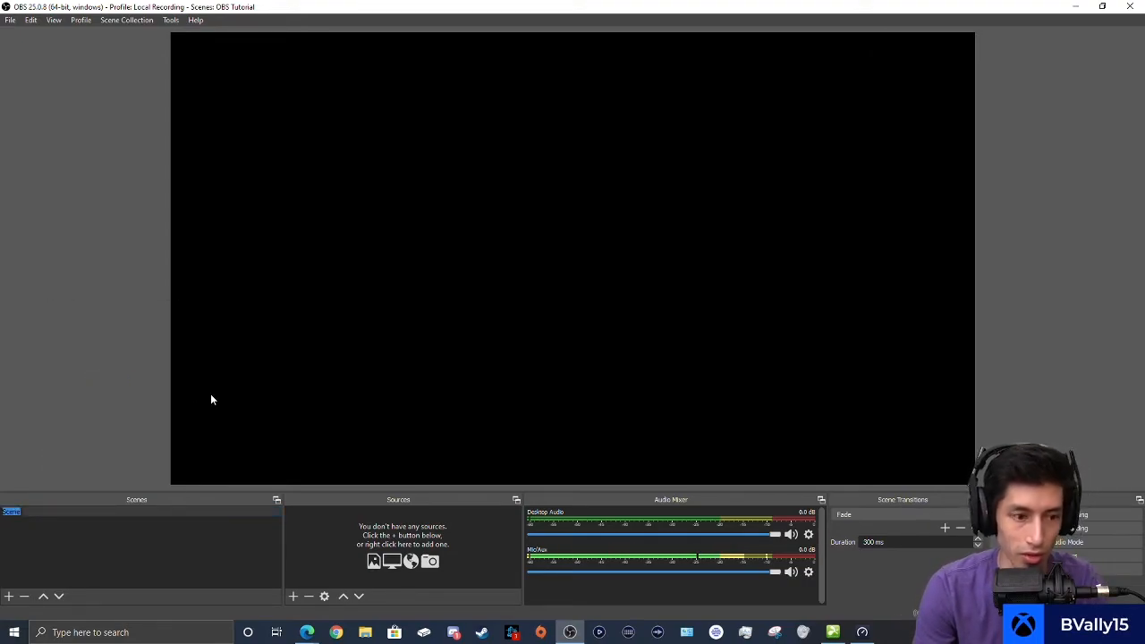
pyautogui.write('Desktop')
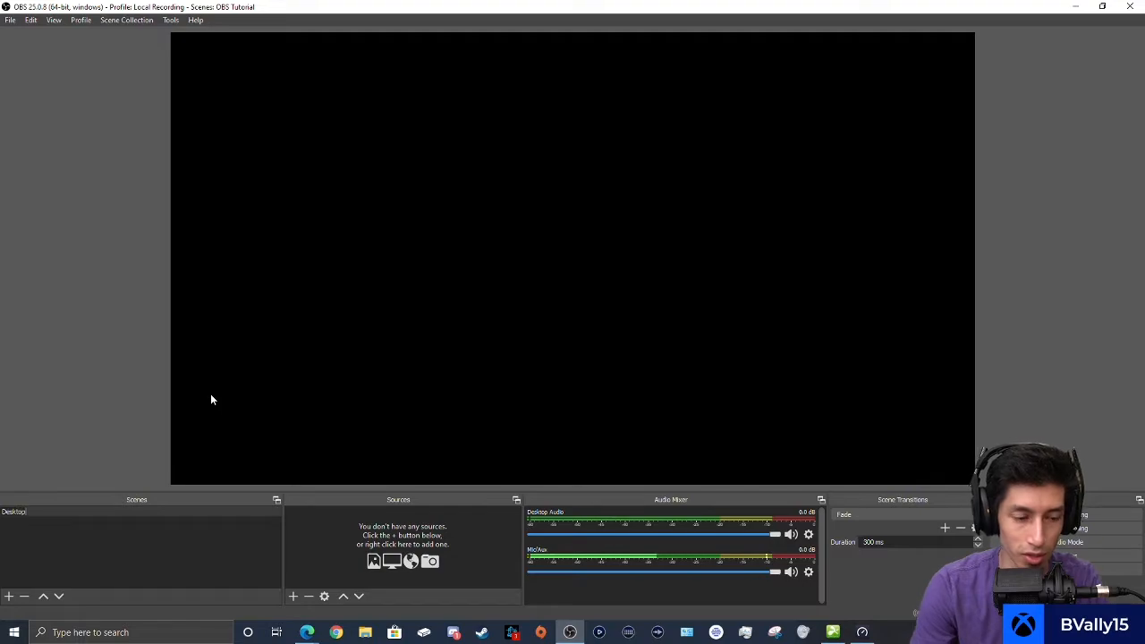
pyautogui.press('Return')
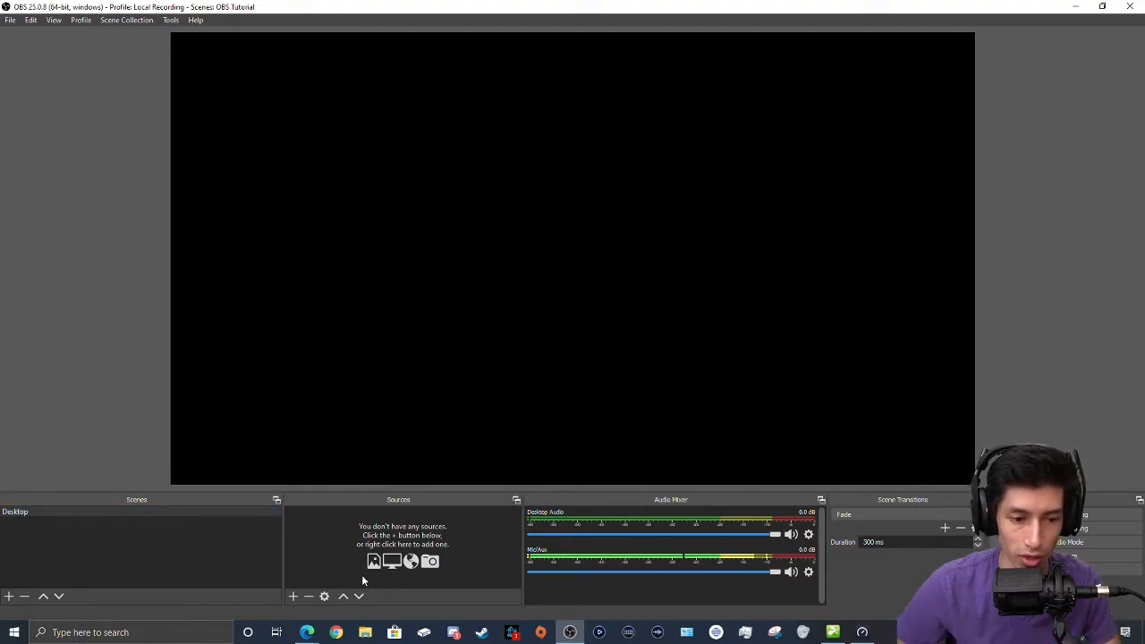
# Add a new Display Capture source named Main Desktop to the Desktop scene
pyautogui.rightClick(301, 537)
pyautogui.click(311, 534)
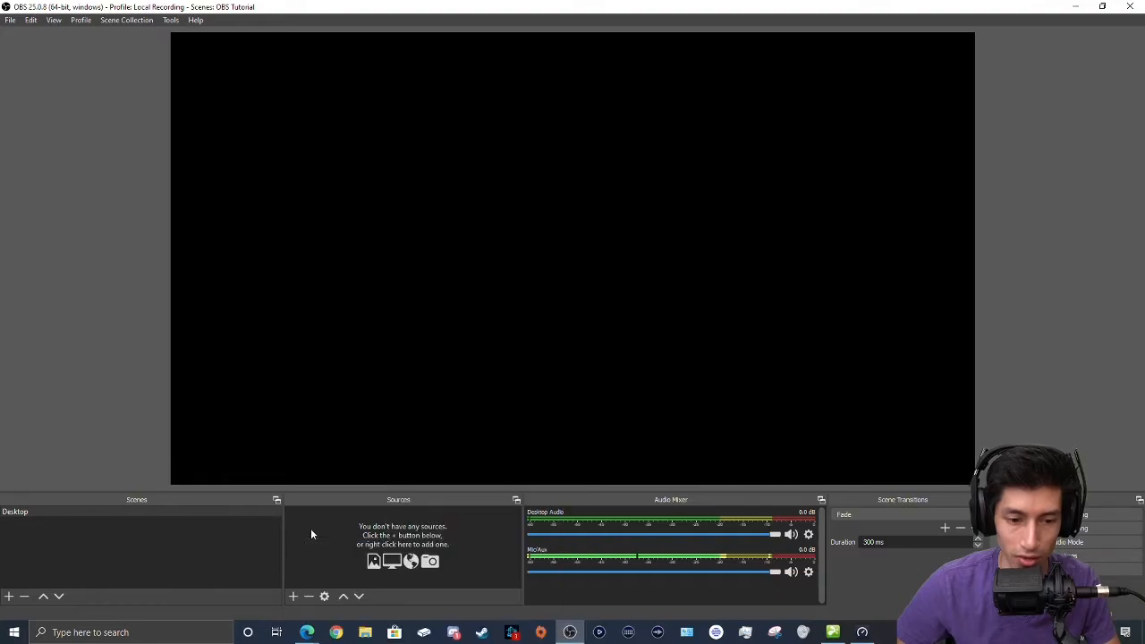
pyautogui.click(294, 597)
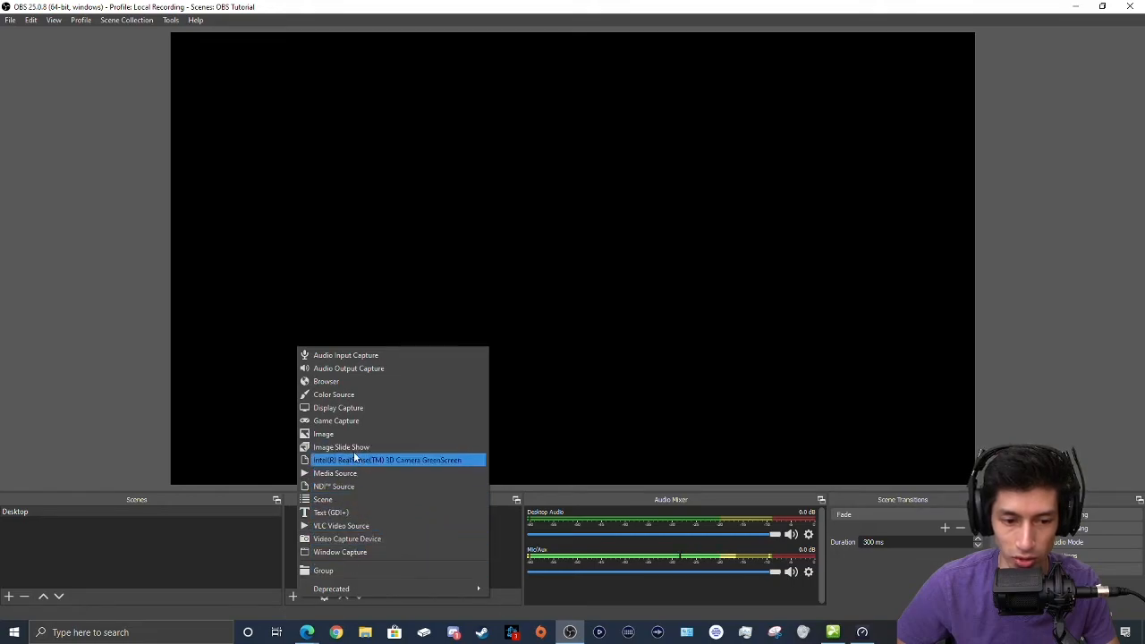
pyautogui.click(370, 410)
pyautogui.write('D')
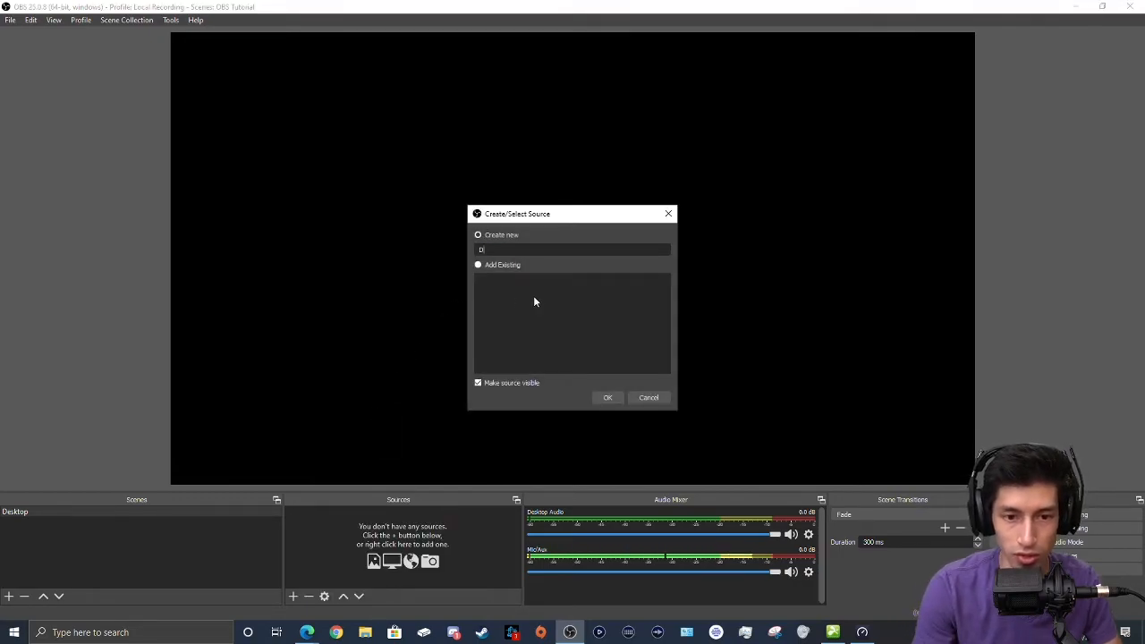
pyautogui.write('esktop')
pyautogui.press('BackSpace')
pyautogui.press('BackSpace')
pyautogui.press('BackSpace')
pyautogui.press('BackSpace')
pyautogui.press('BackSpace')
pyautogui.press('BackSpace')
pyautogui.press('BackSpace')
pyautogui.write('Main Desktop')
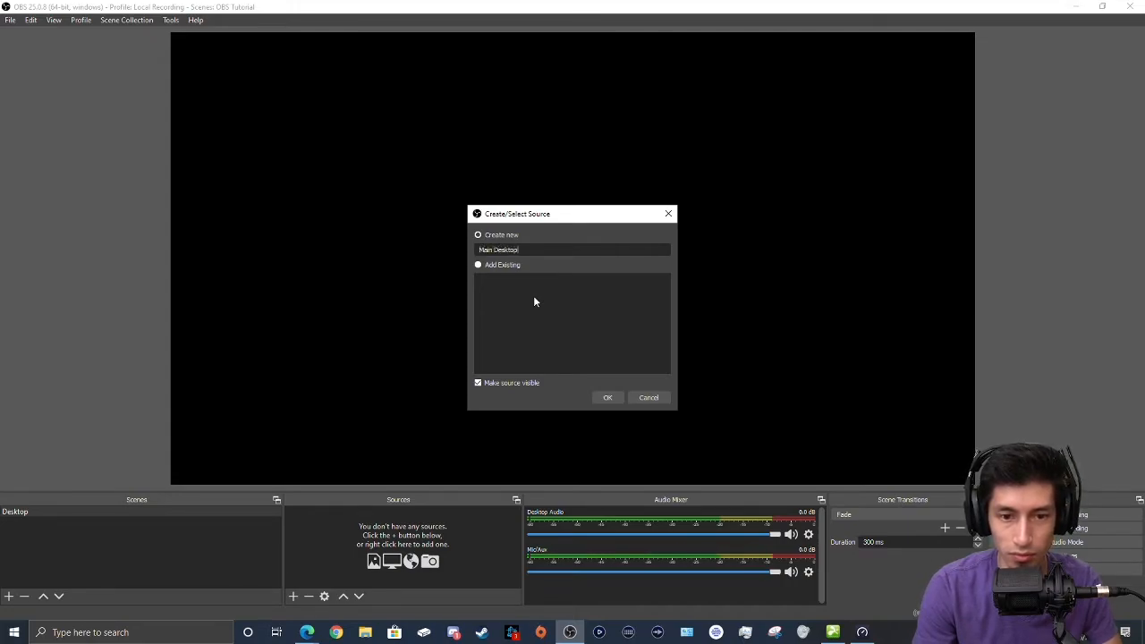
pyautogui.press('Return')
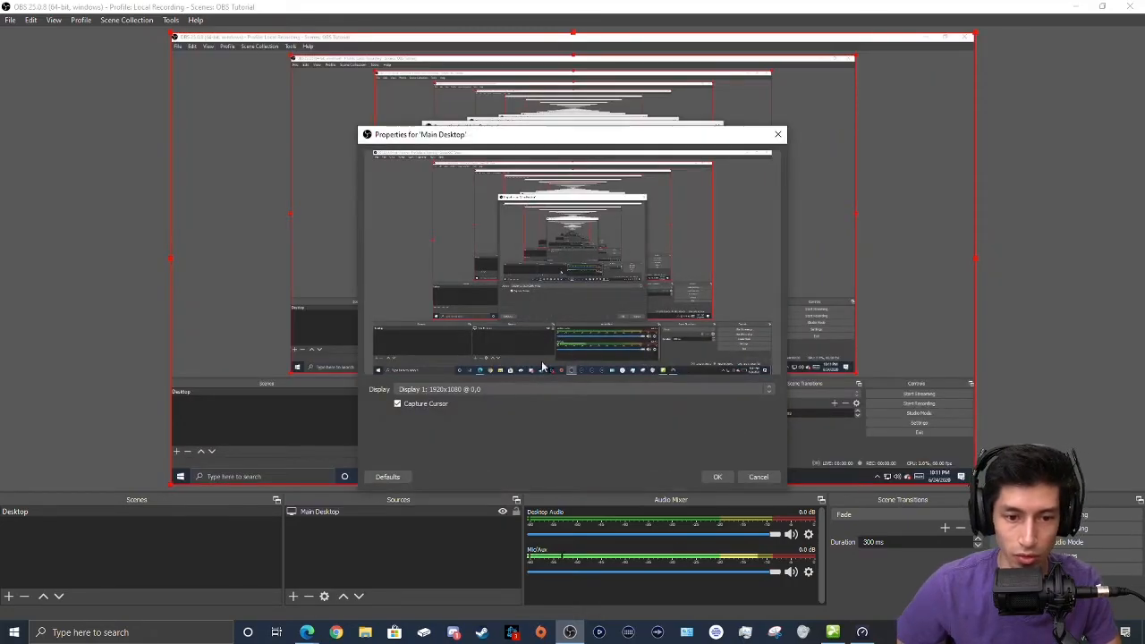
# Set the Main Desktop source to capture Display 1: 1920x1080 @ 0,0 and accept its properties
pyautogui.click(420, 390)
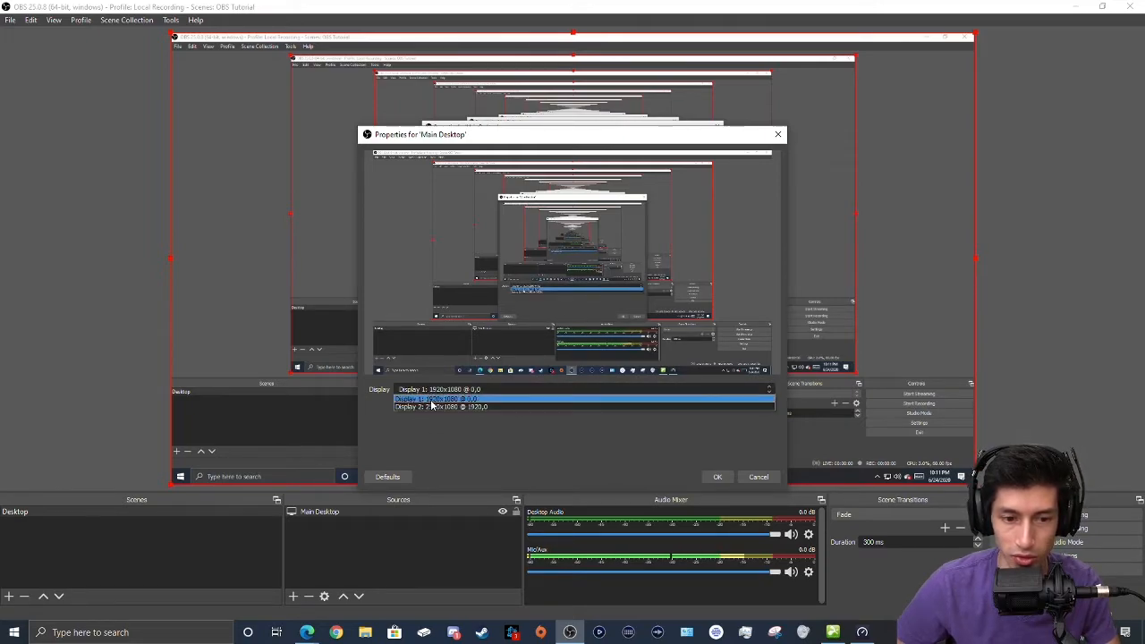
pyautogui.click(431, 399)
pyautogui.click(723, 478)
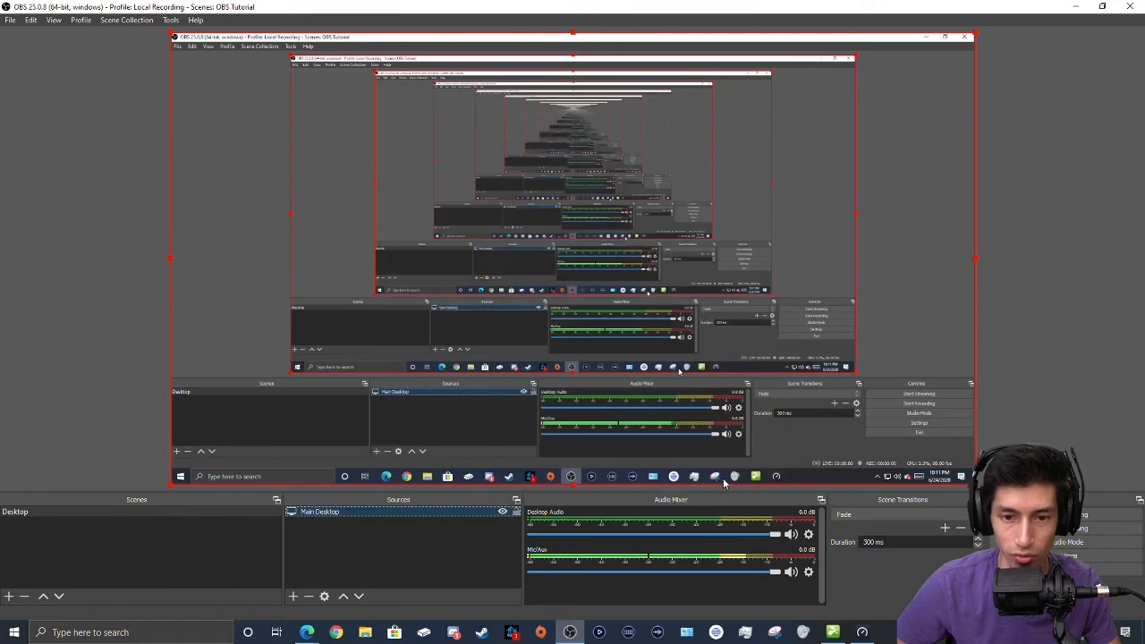
# Restore the window to a smaller size over the desktop and look through the available source types
pyautogui.moveTo(572, 7); pyautogui.dragTo(600, 24)
pyautogui.click(1043, 346)
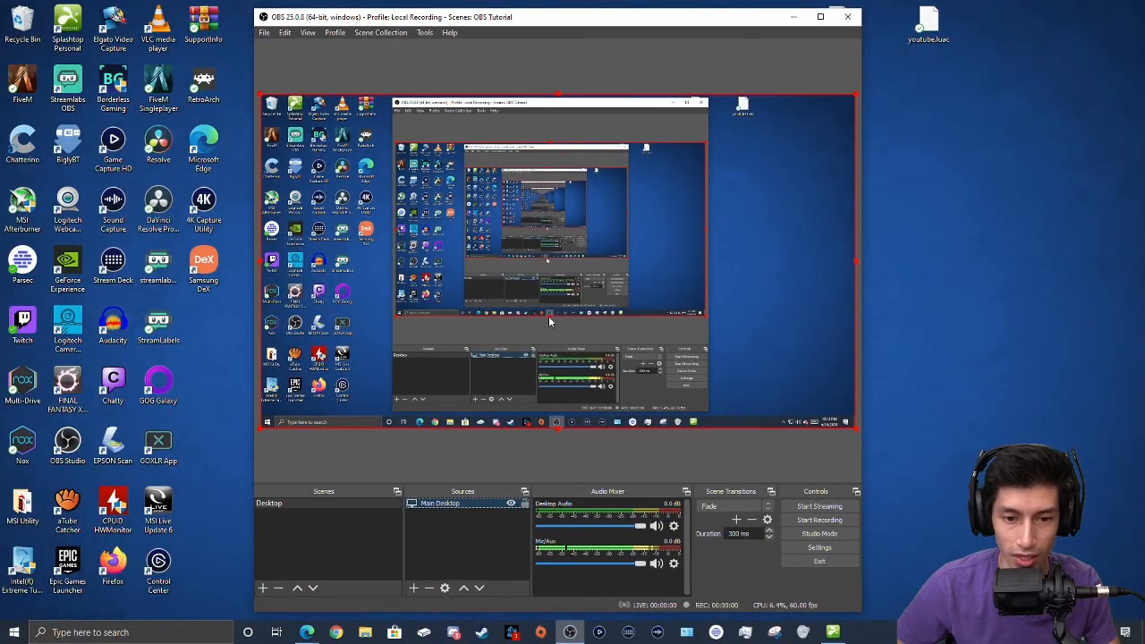
pyautogui.rightClick(446, 530)
pyautogui.click(409, 574)
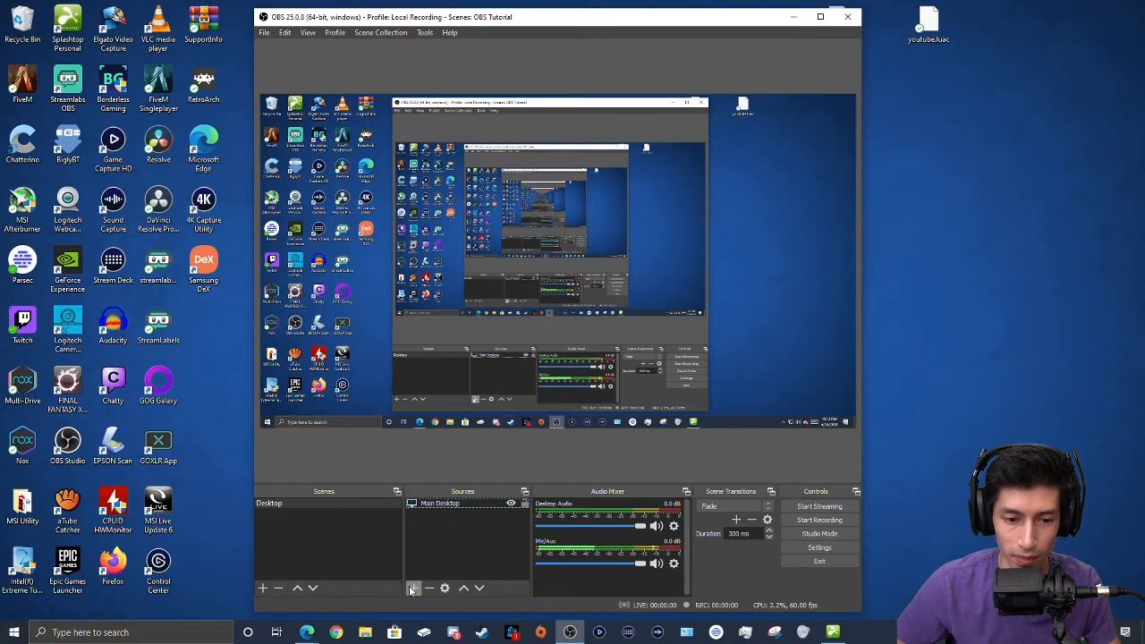
pyautogui.click(412, 589)
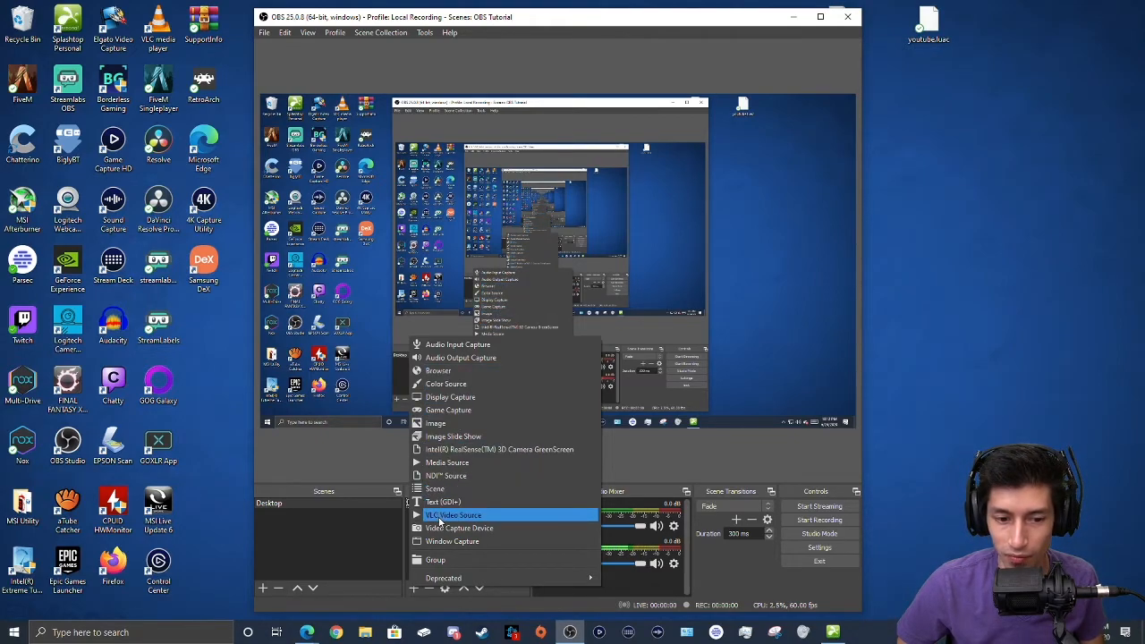
pyautogui.moveTo(448, 578)
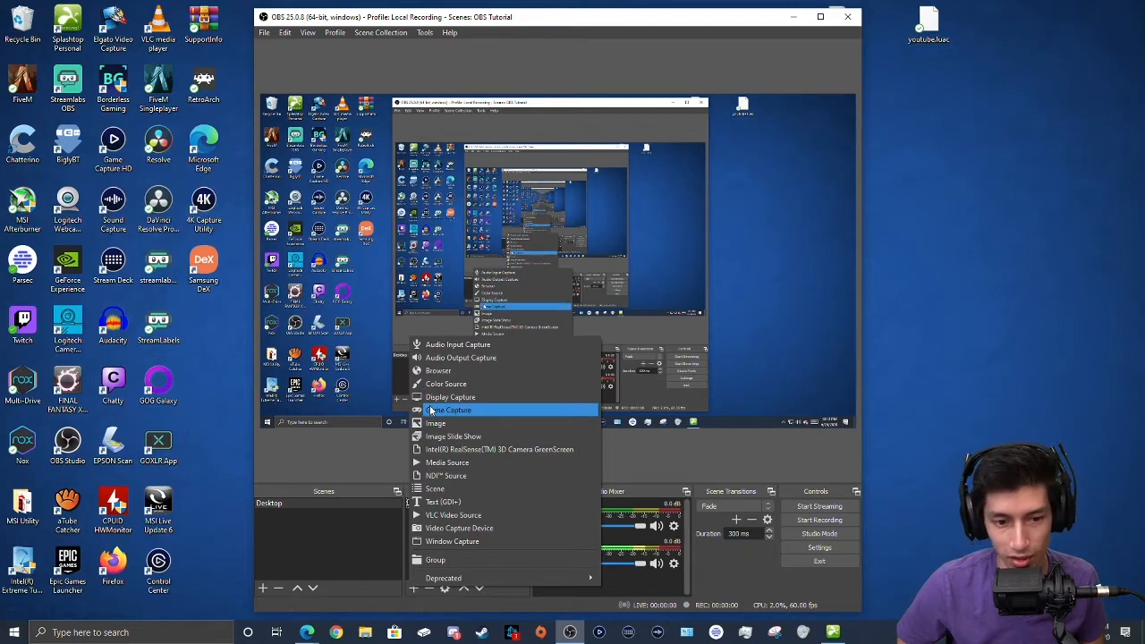
pyautogui.click(349, 541)
pyautogui.click(438, 506)
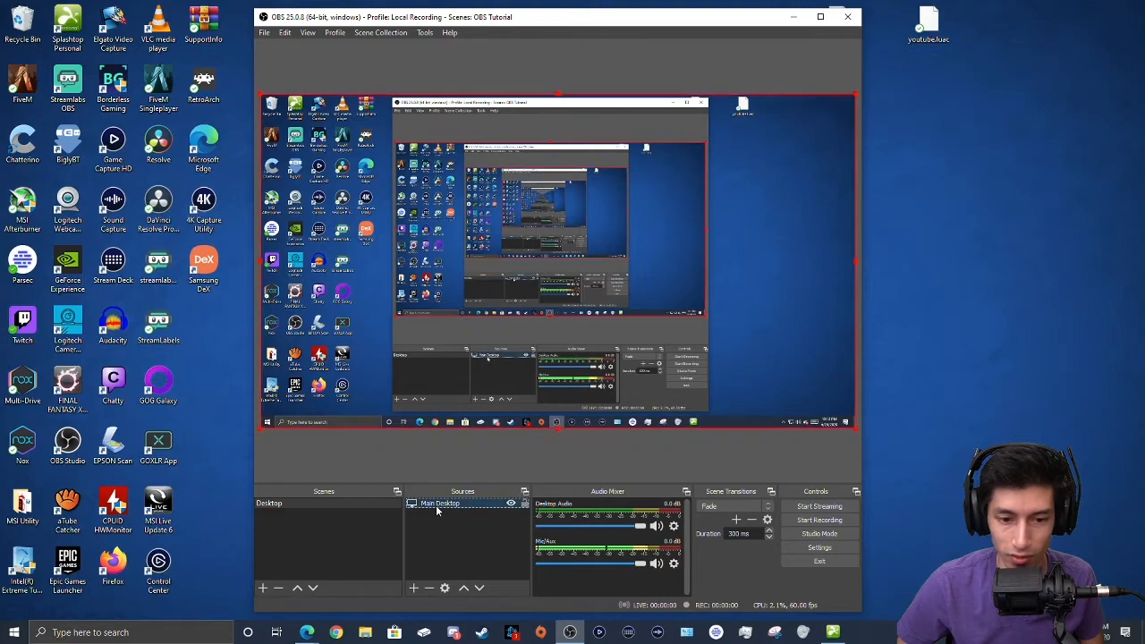
pyautogui.click(318, 533)
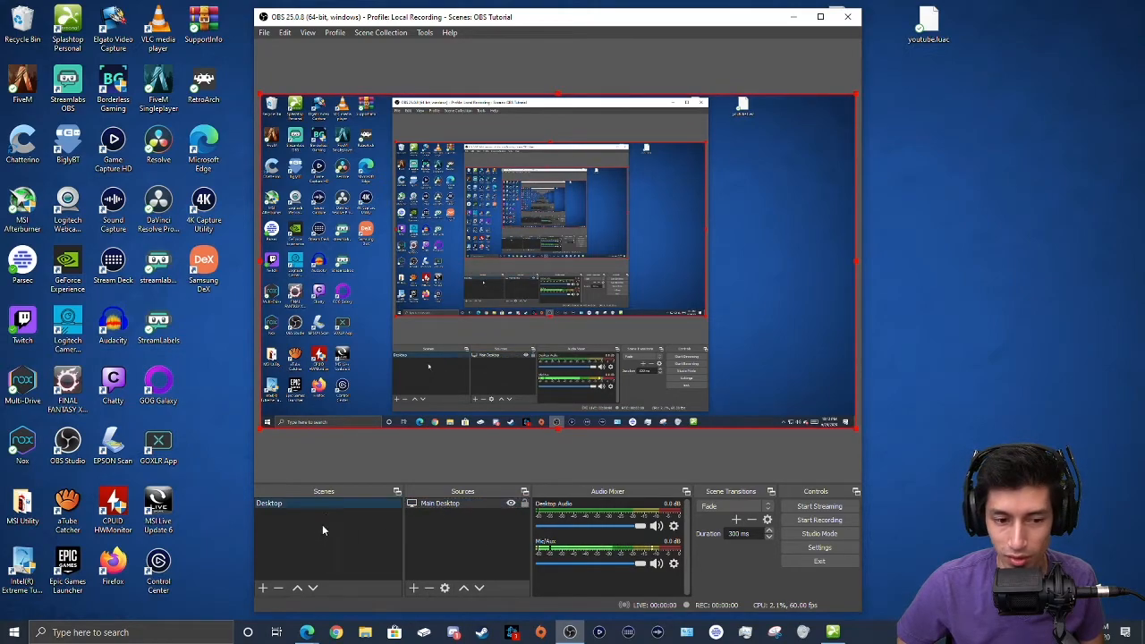
pyautogui.click(434, 532)
pyautogui.rightClick(436, 532)
pyautogui.click(418, 529)
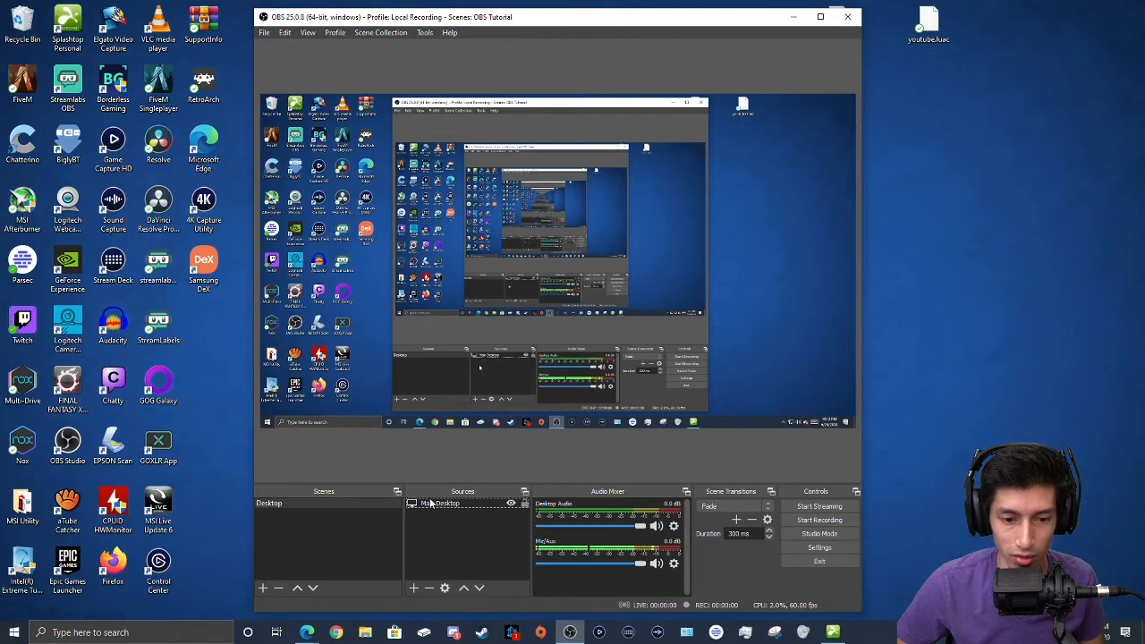
# Add a new Video Capture Device source named Webcam to the Desktop scene
pyautogui.click(438, 522)
pyautogui.rightClick(431, 537)
pyautogui.moveTo(458, 548)
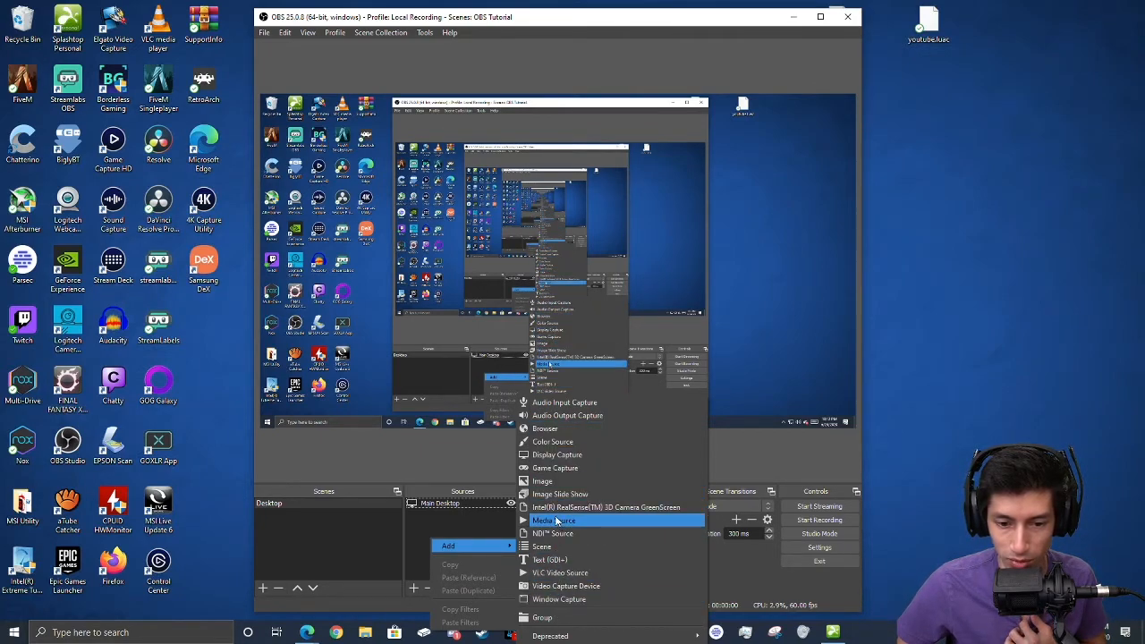
pyautogui.click(557, 586)
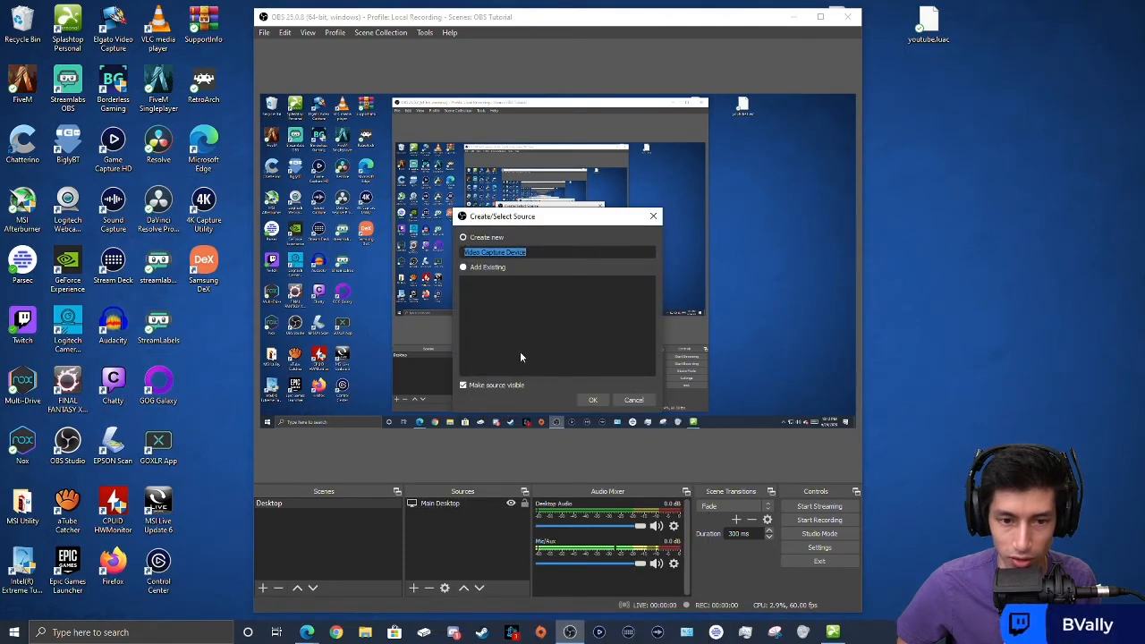
pyautogui.write('WE')
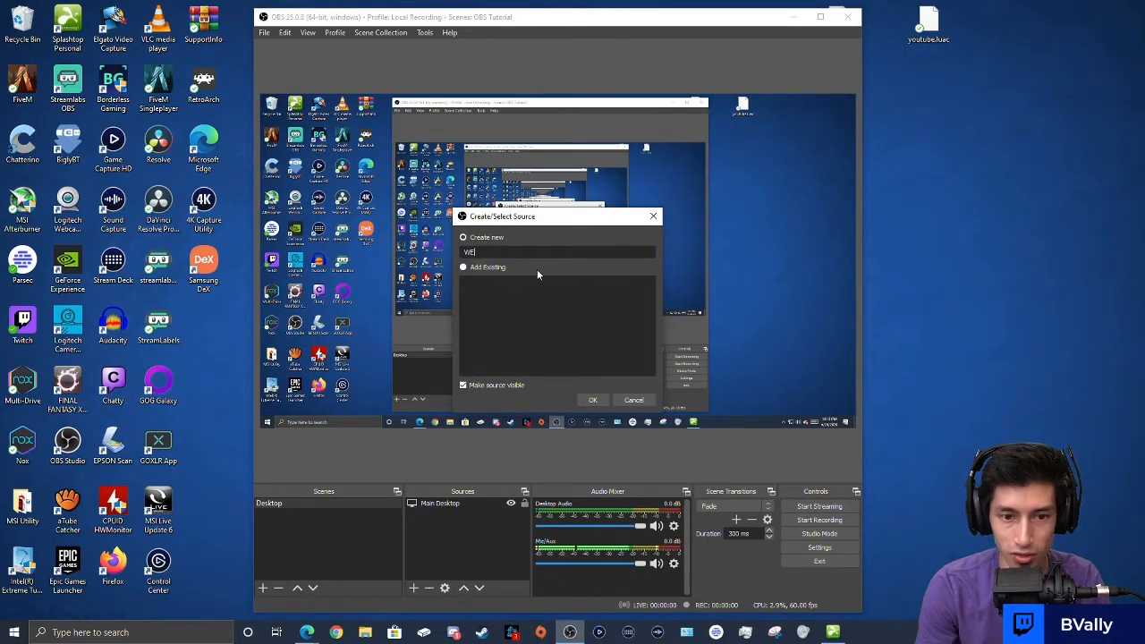
pyautogui.write('bcam')
pyautogui.press('Return')
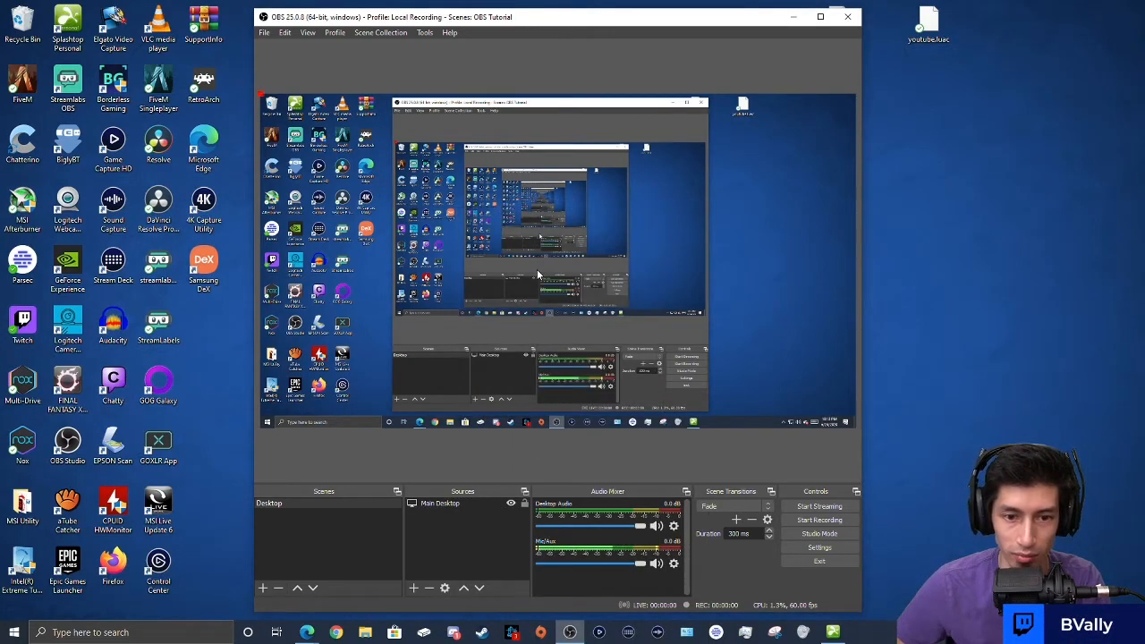
# Choose Game Capture HD60 Pro (Video) (#01) as the Webcam source's device and accept the properties
pyautogui.click(532, 297)
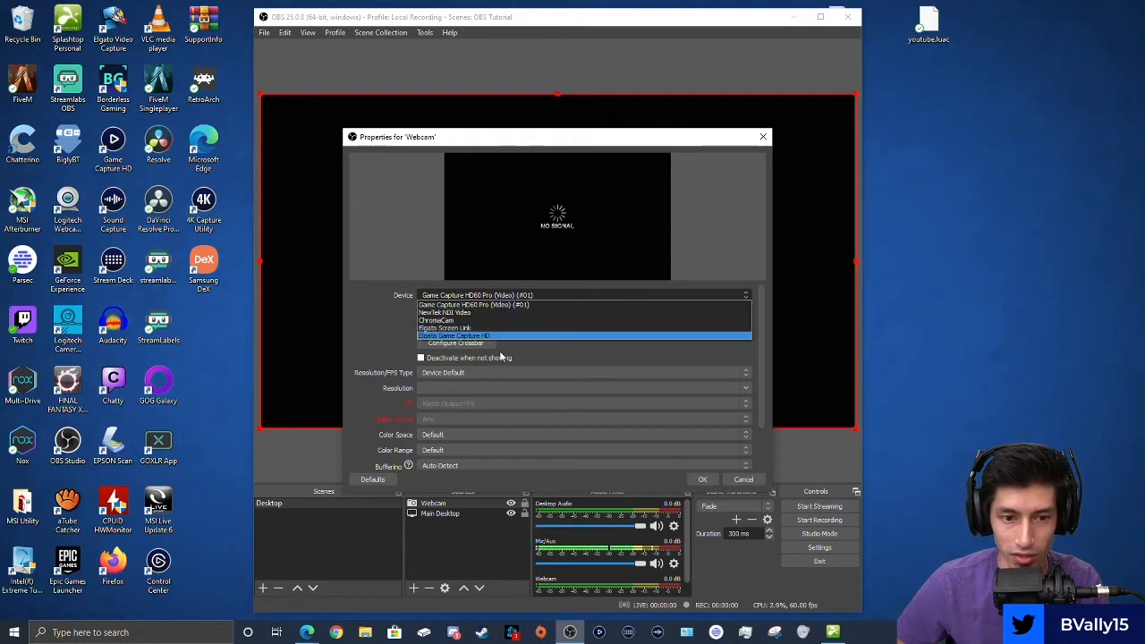
pyautogui.click(549, 305)
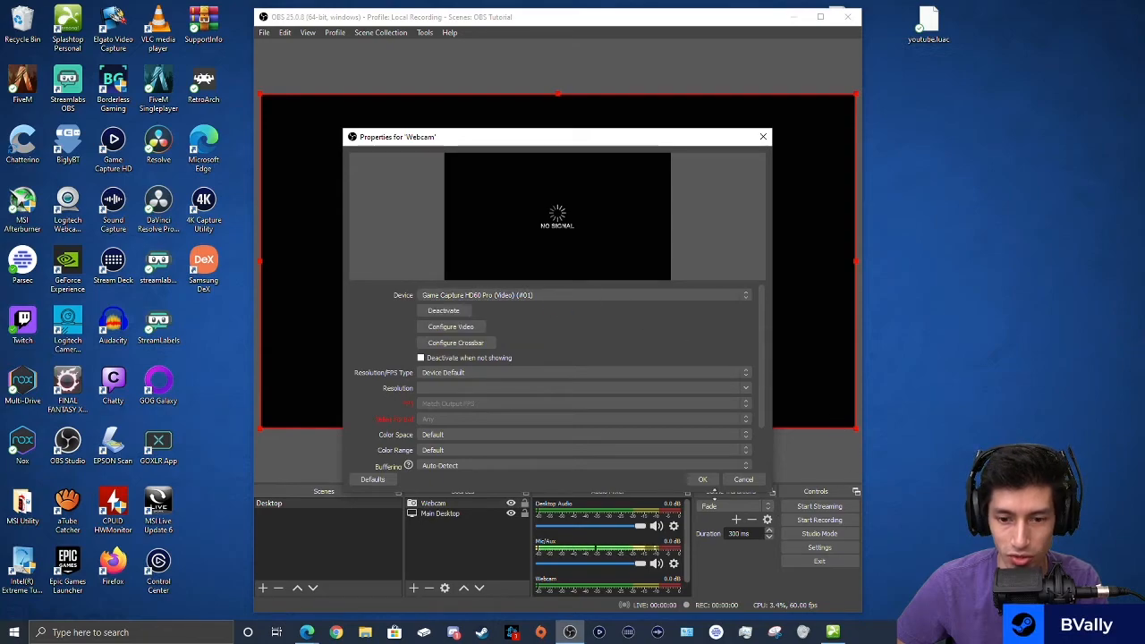
pyautogui.click(711, 479)
# Shrink the Webcam source to a small overlay and place it near the middle of the canvas's right edge
pyautogui.moveTo(259, 98); pyautogui.dragTo(726, 376)
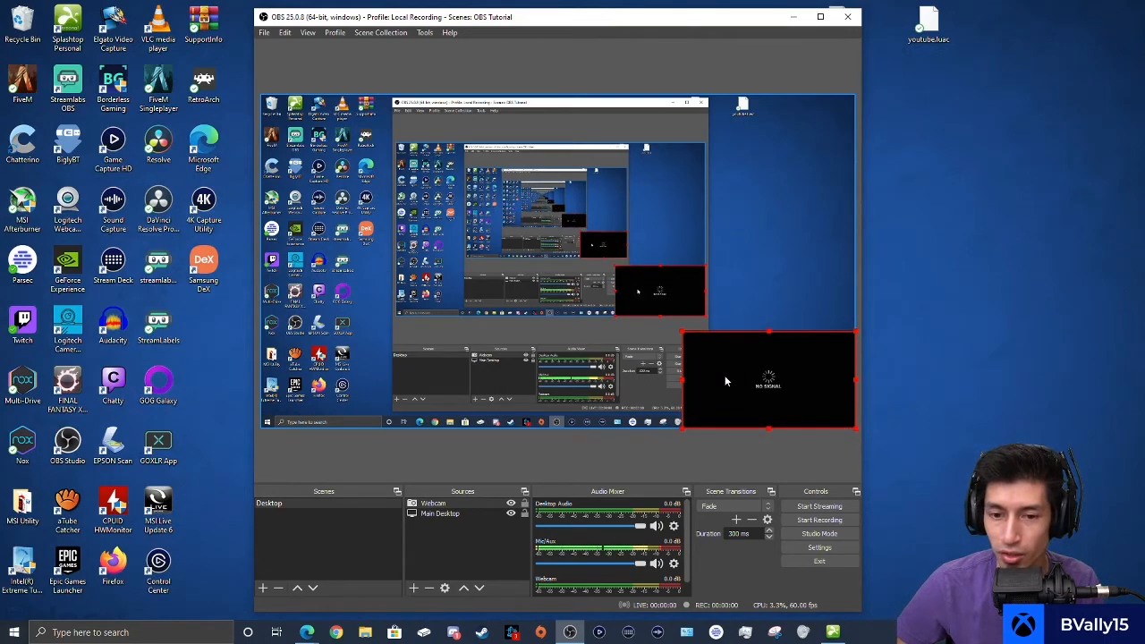
pyautogui.moveTo(776, 385); pyautogui.dragTo(759, 259)
pyautogui.moveTo(666, 209); pyautogui.dragTo(732, 262)
# Scale the Main Desktop source down to a bit over half the canvas width and move it to the canvas's upper-left corner
pyautogui.click(557, 296)
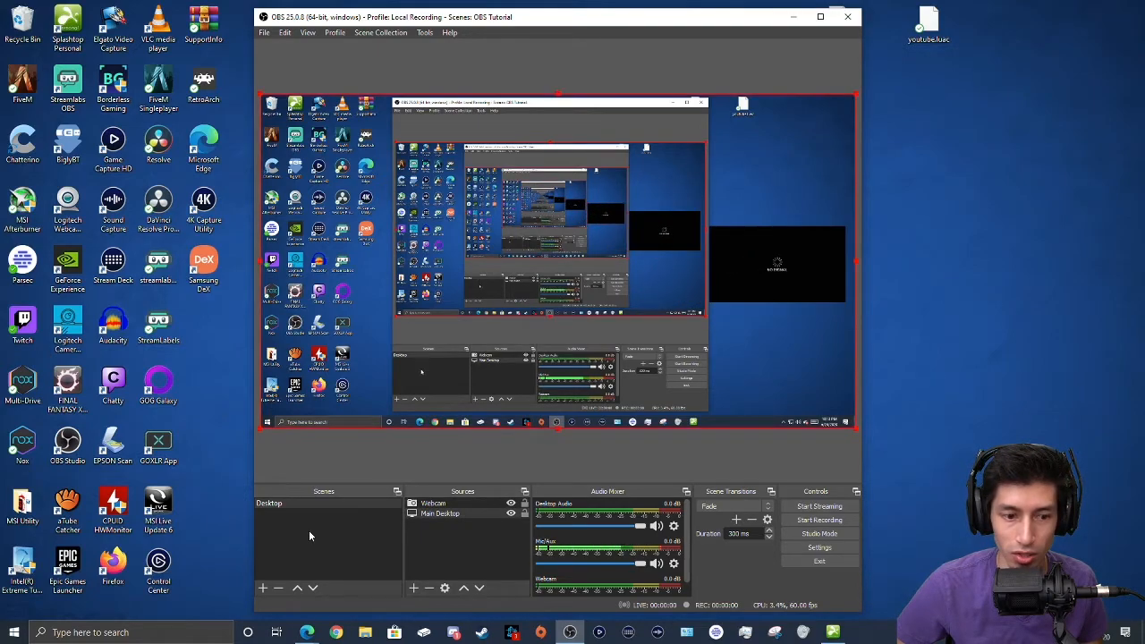
pyautogui.click(449, 514)
pyautogui.moveTo(530, 307)
pyautogui.mouseDown()
pyautogui.moveTo(516, 301)
pyautogui.moveTo(553, 303)
pyautogui.moveTo(535, 302)
pyautogui.mouseUp()
pyautogui.moveTo(263, 103); pyautogui.dragTo(503, 235)
pyautogui.moveTo(629, 325); pyautogui.dragTo(384, 191)
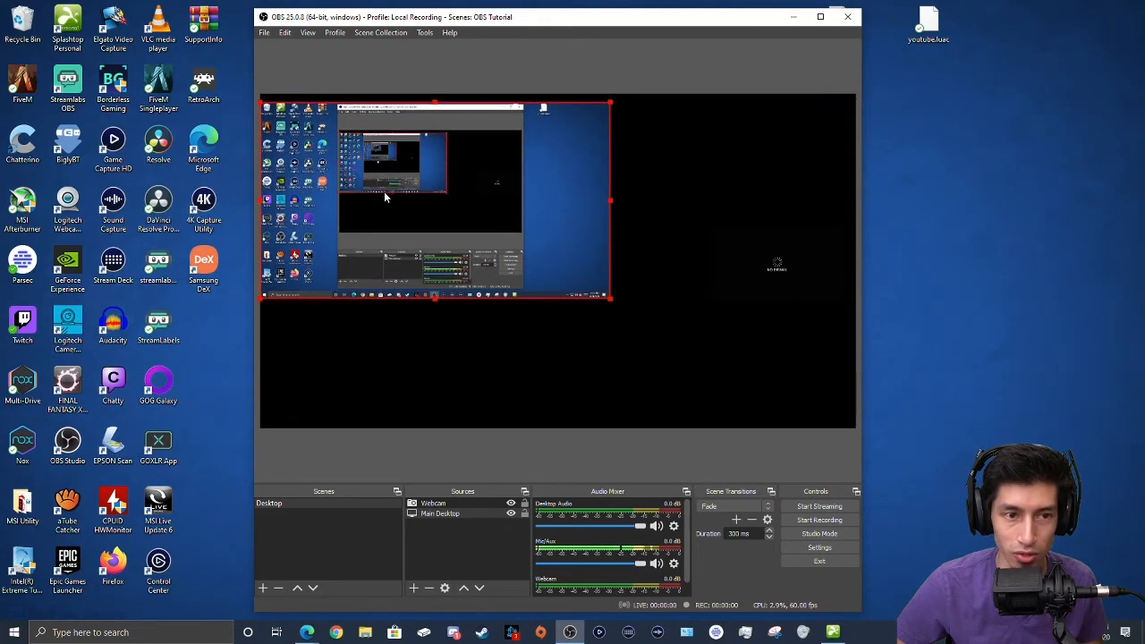
# Enlarge the Webcam source to about half the canvas width and move it to the upper right, beside the desktop capture
pyautogui.click(728, 274)
pyautogui.moveTo(708, 225); pyautogui.dragTo(555, 166)
pyautogui.moveTo(644, 210); pyautogui.dragTo(631, 176)
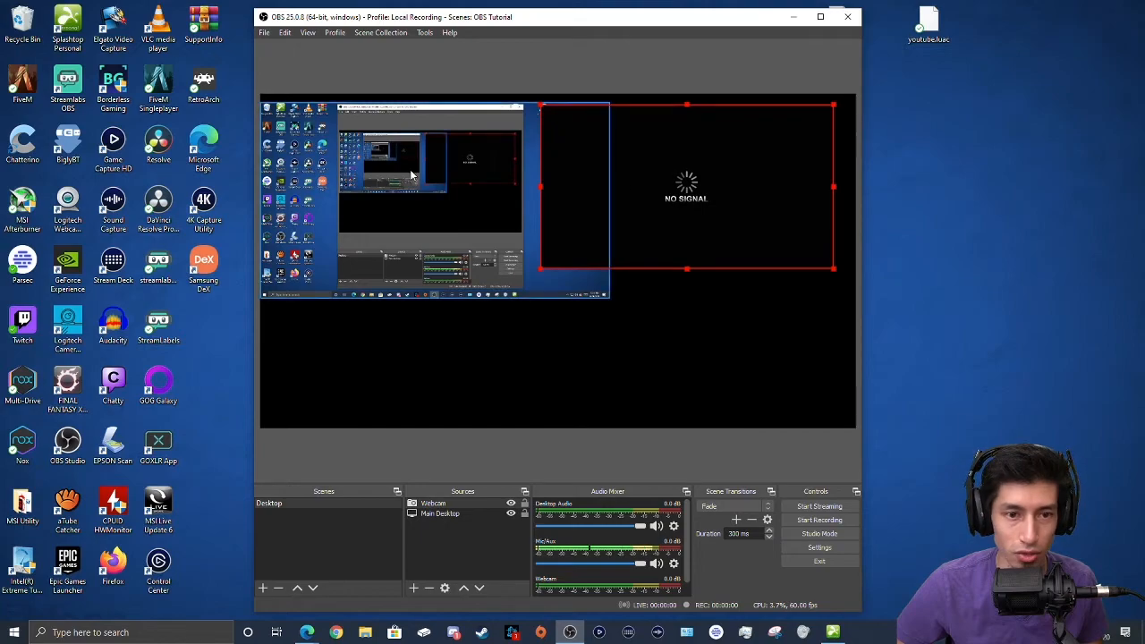
pyautogui.click(488, 212)
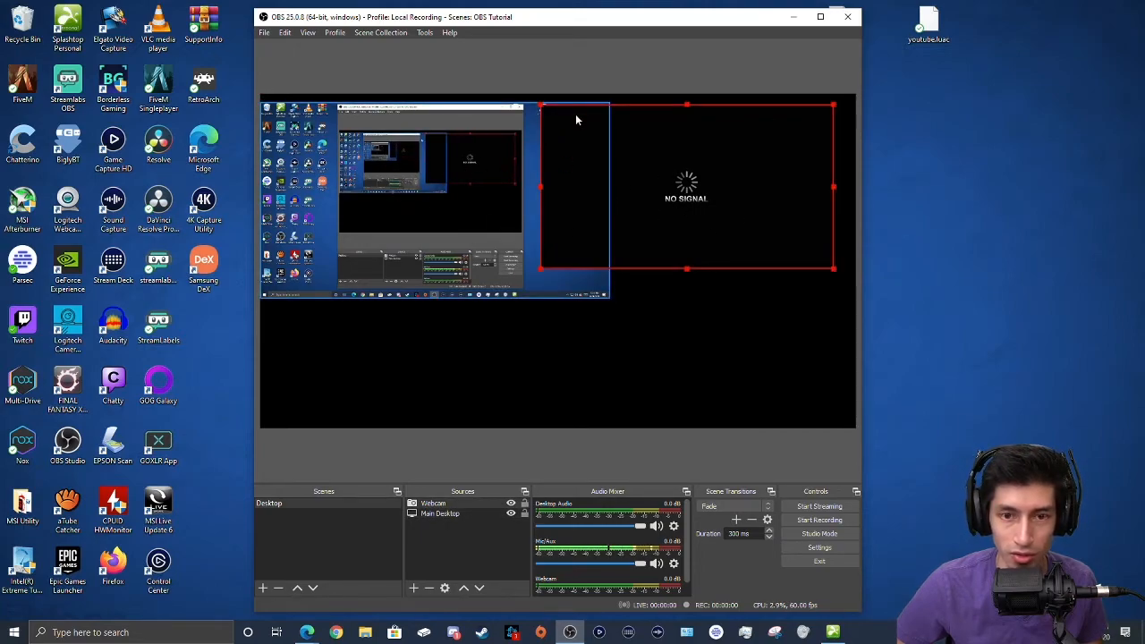
# Maximize the window, snap the Main Desktop source to the canvas's upper-left corner, and enlarge it to fill the canvas
pyautogui.click(820, 16)
pyautogui.click(671, 127)
pyautogui.moveTo(403, 160); pyautogui.dragTo(399, 143)
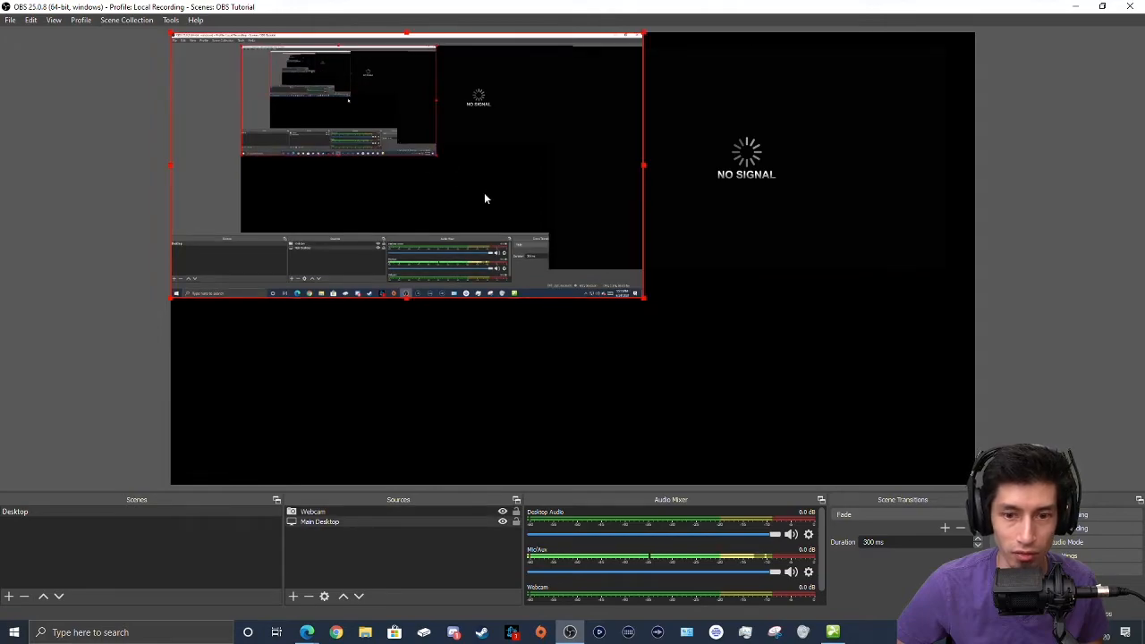
pyautogui.moveTo(646, 304); pyautogui.dragTo(928, 473)
# Move the Webcam source lower over the desktop capture and crop its left, right, top and bottom edges
pyautogui.click(793, 215)
pyautogui.moveTo(793, 215); pyautogui.dragTo(754, 280)
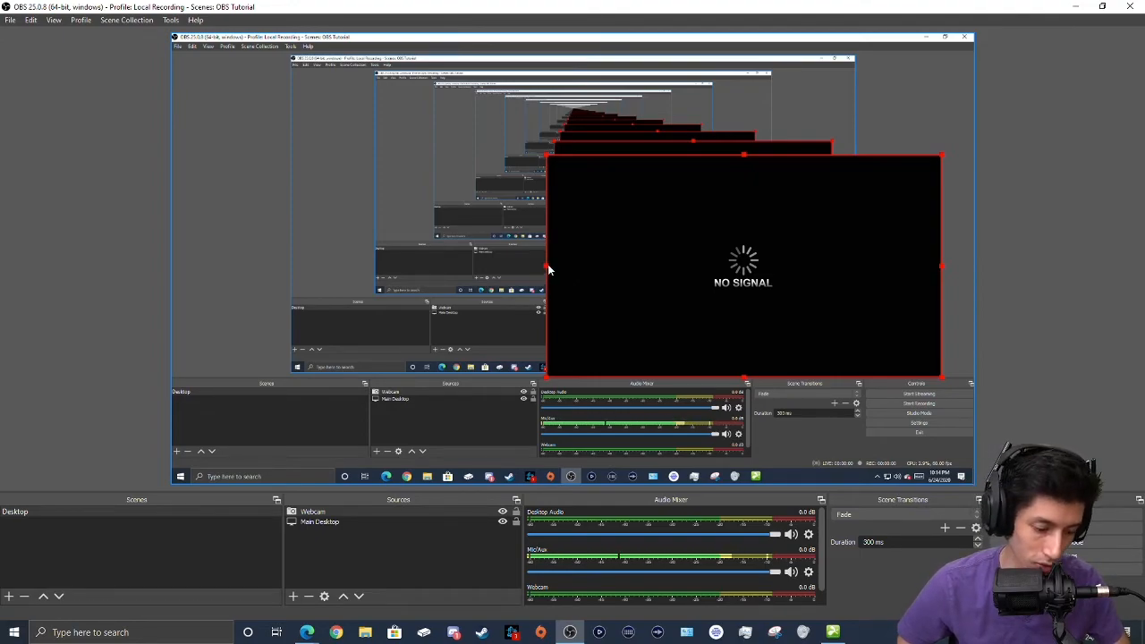
pyautogui.moveTo(547, 270); pyautogui.dragTo(708, 257)
pyautogui.moveTo(942, 266); pyautogui.dragTo(853, 259)
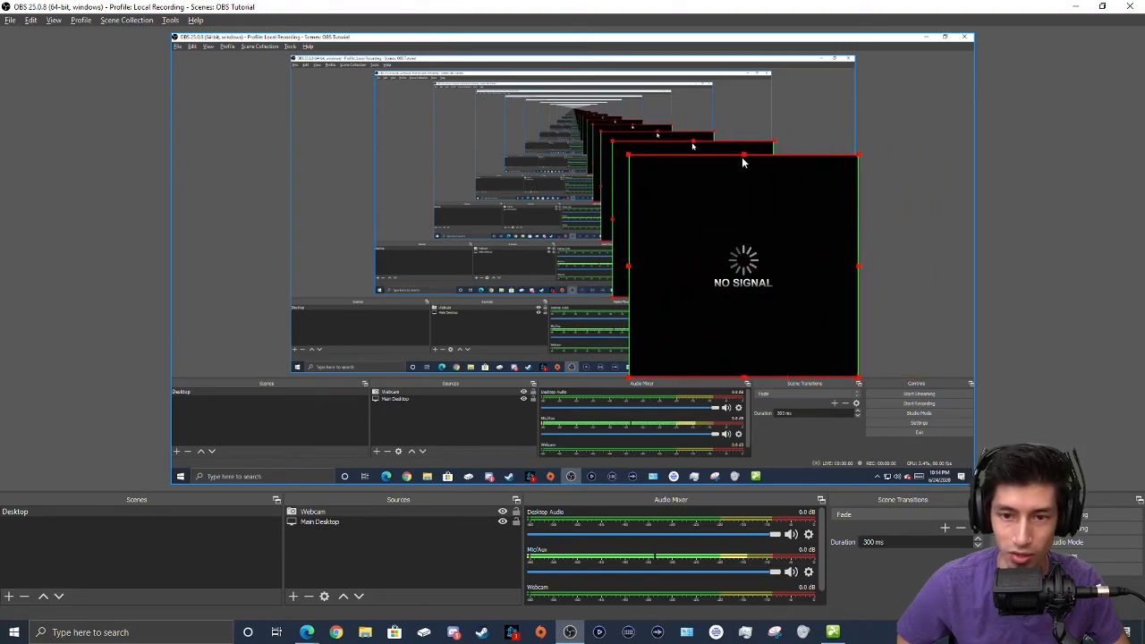
pyautogui.moveTo(744, 157); pyautogui.dragTo(744, 170)
pyautogui.moveTo(746, 381); pyautogui.dragTo(741, 354)
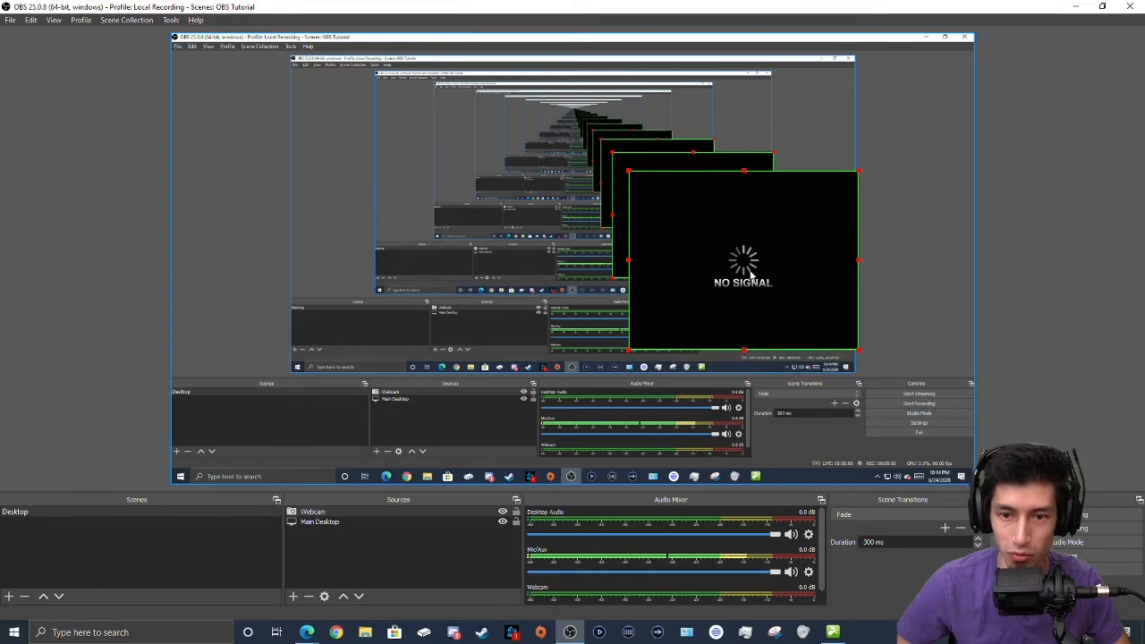
# Move the cropped Webcam source to the upper-right area of the canvas and scale it down slightly
pyautogui.moveTo(750, 259); pyautogui.dragTo(852, 129)
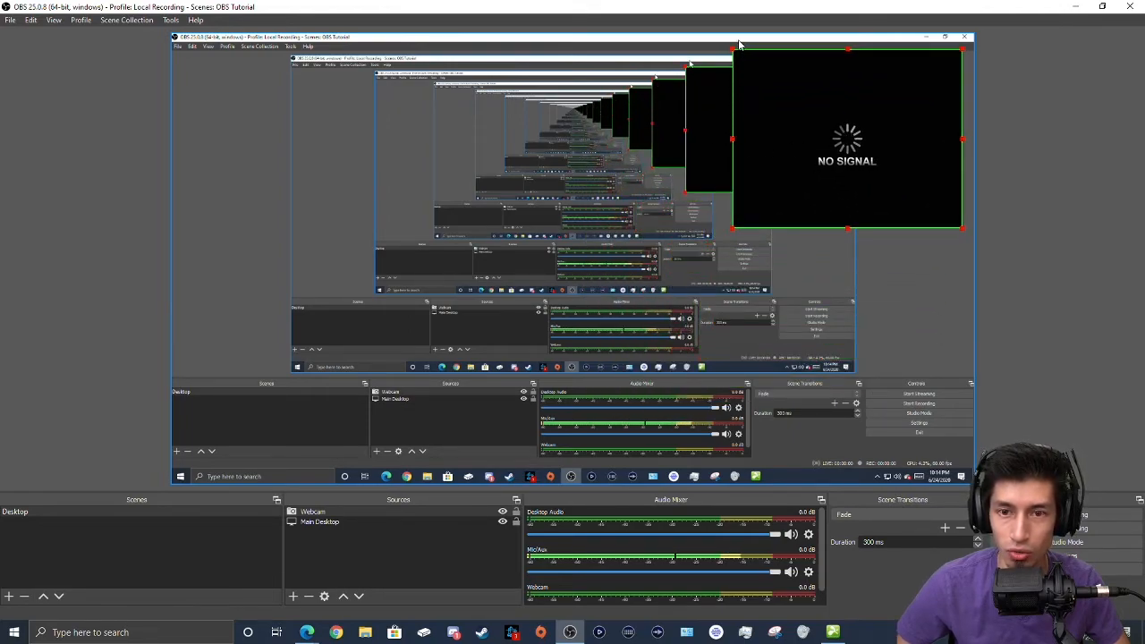
pyautogui.moveTo(734, 54); pyautogui.dragTo(810, 197)
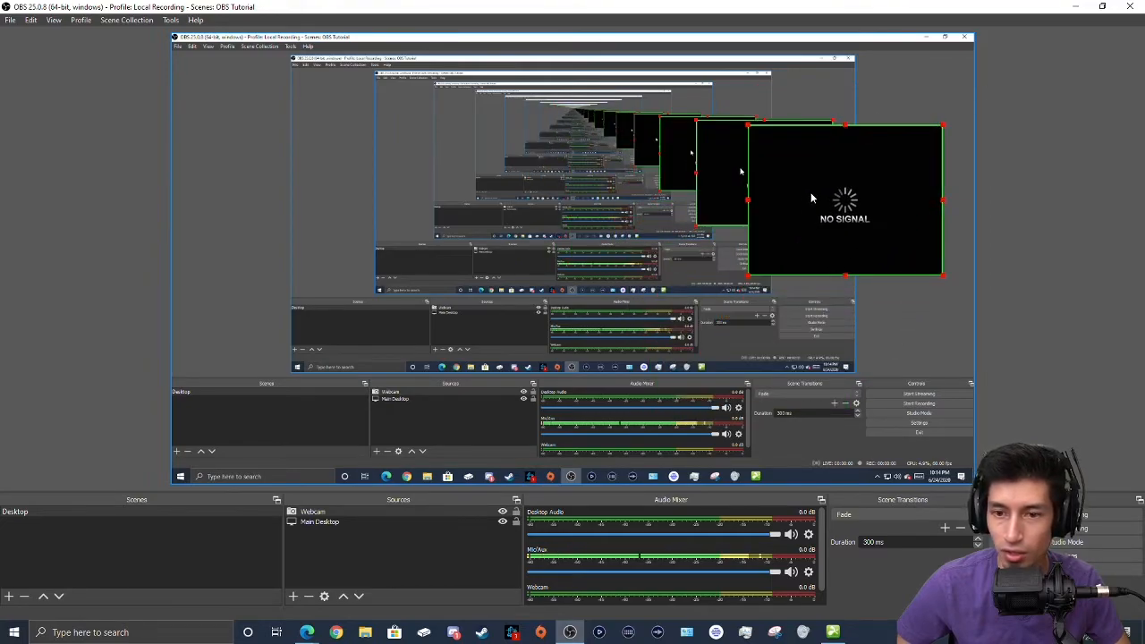
# Restore the maximized OBS window to its smaller size, shift it across the desktop, and select the Main Desktop source
pyautogui.click(1102, 6)
pyautogui.moveTo(578, 22); pyautogui.dragTo(351, 28)
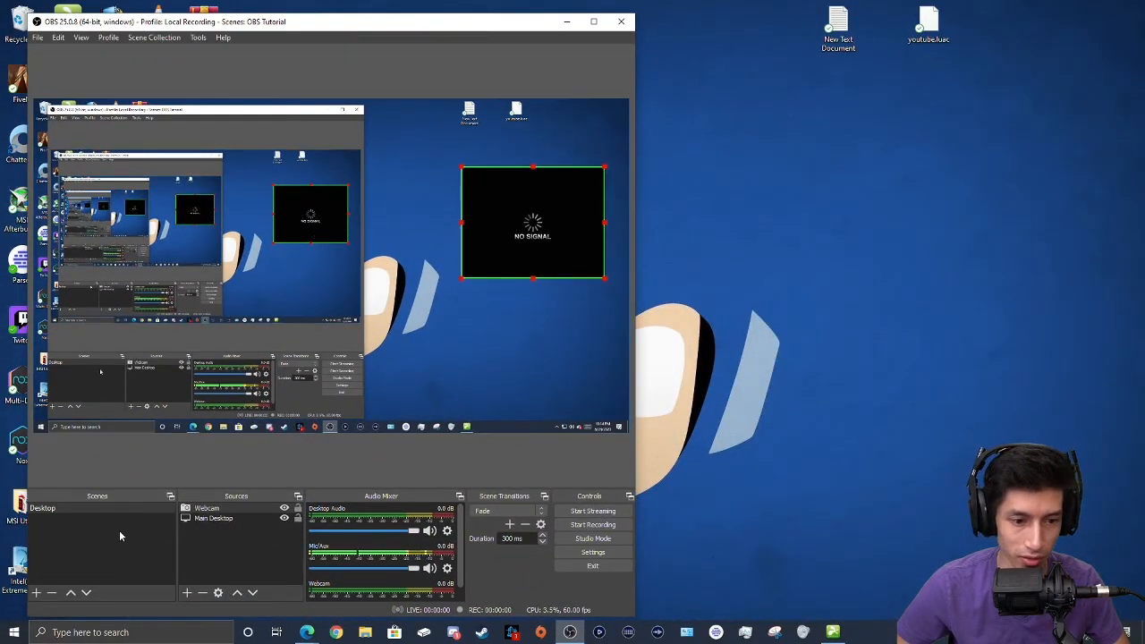
pyautogui.click(207, 547)
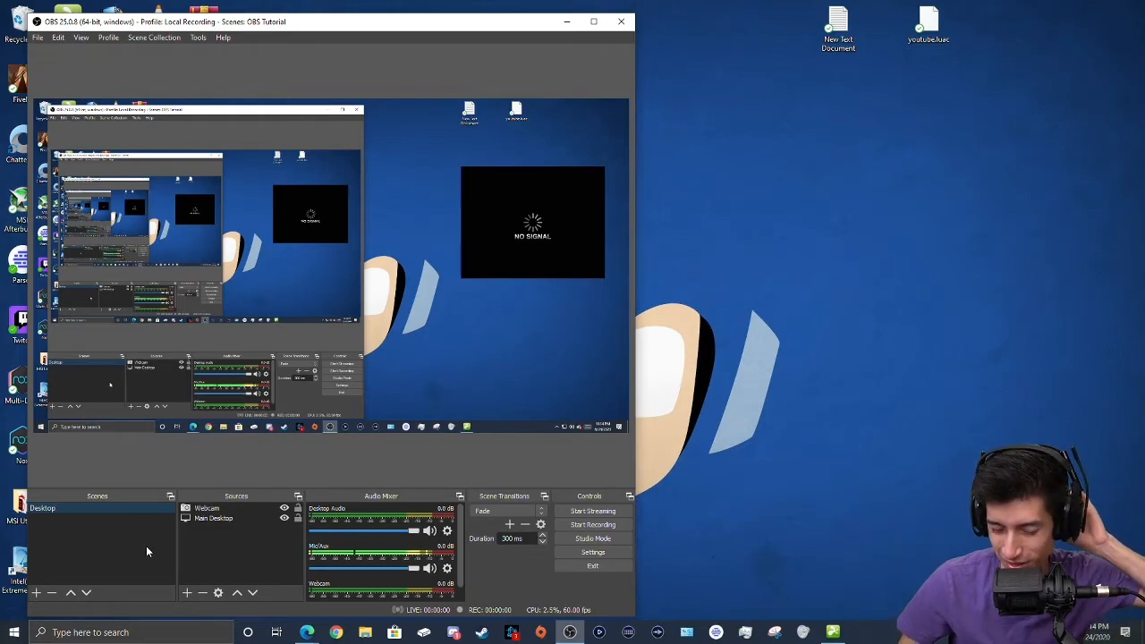
pyautogui.click(207, 558)
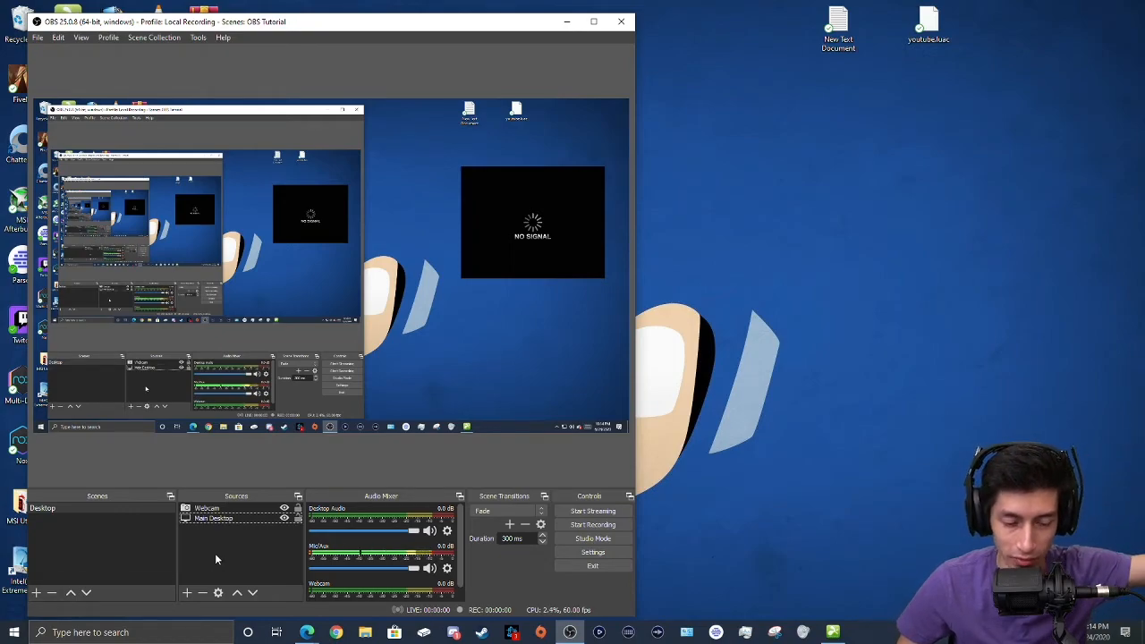
pyautogui.click(202, 521)
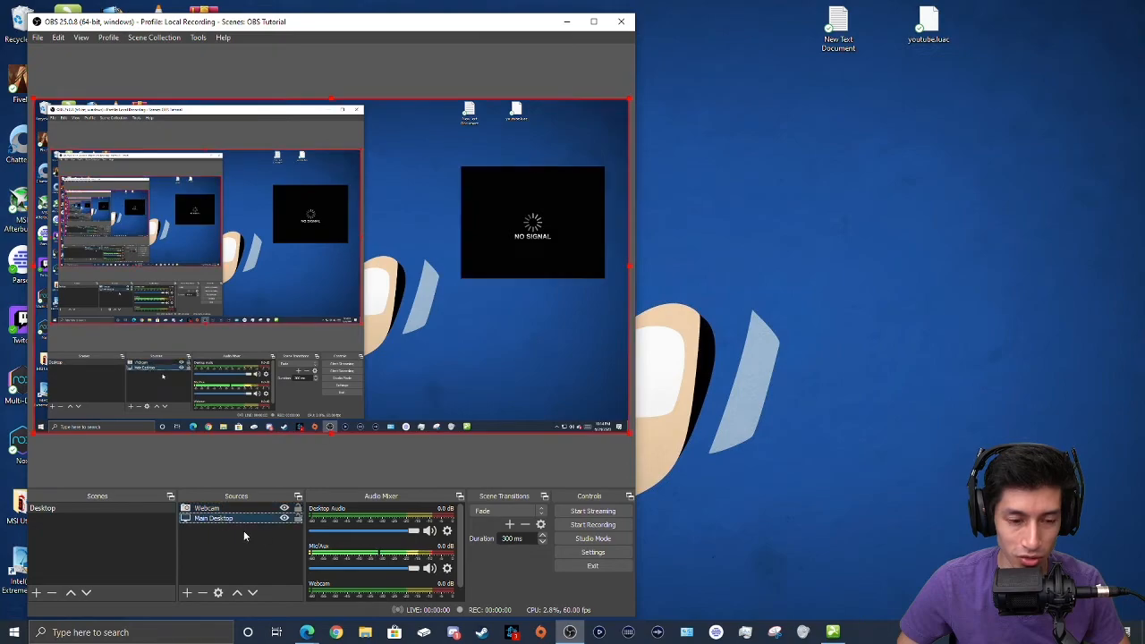
# Switch to Twitch in the Edge browser and open the account's Channel and Videos settings showing the stream key preferences
pyautogui.moveTo(306, 632)
pyautogui.click(347, 577)
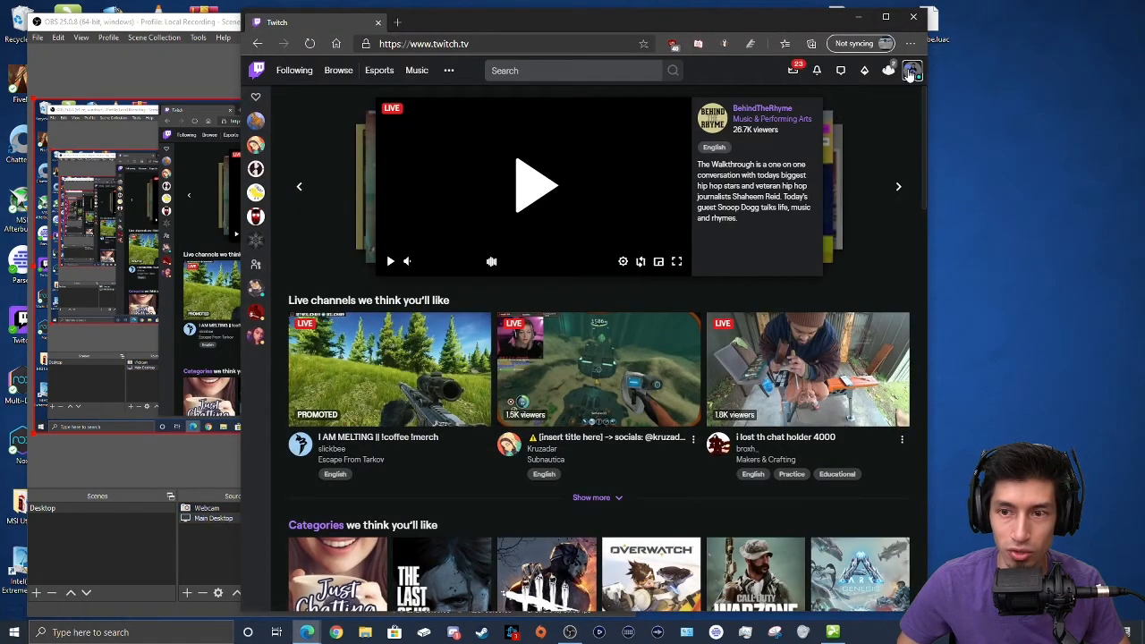
pyautogui.click(909, 72)
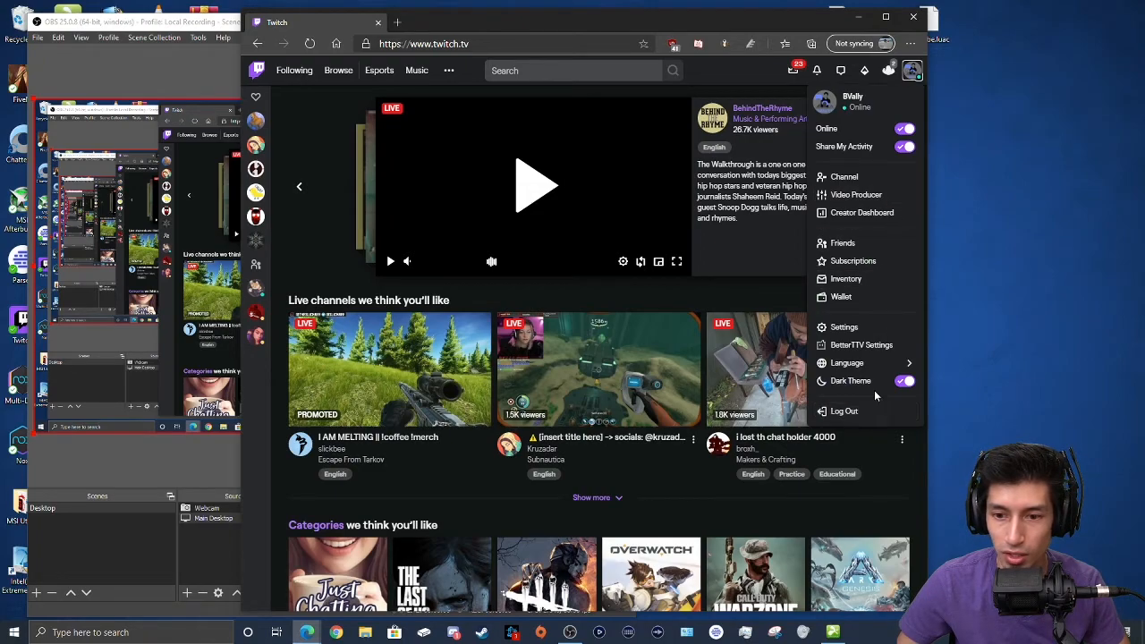
pyautogui.click(881, 330)
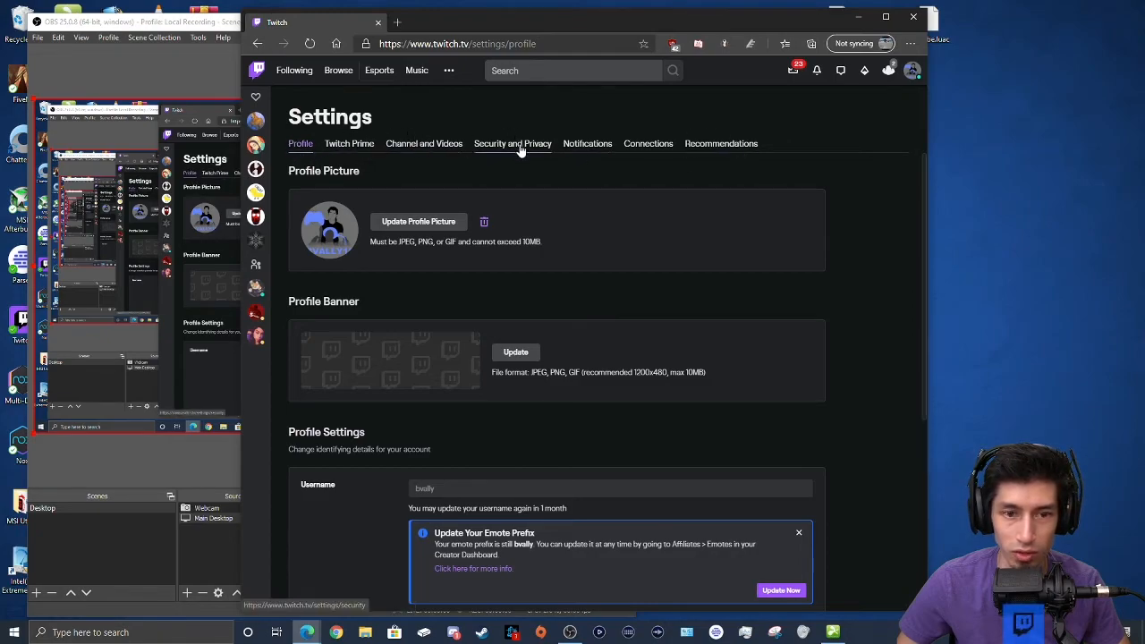
pyautogui.click(421, 145)
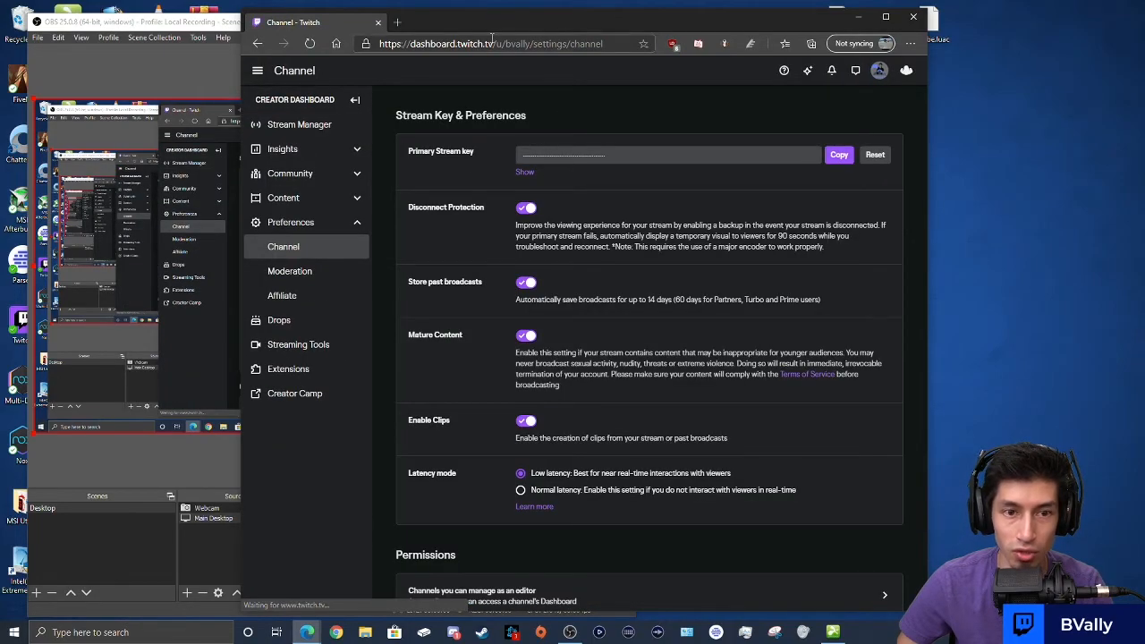
pyautogui.hotkey('alt', 'Left')
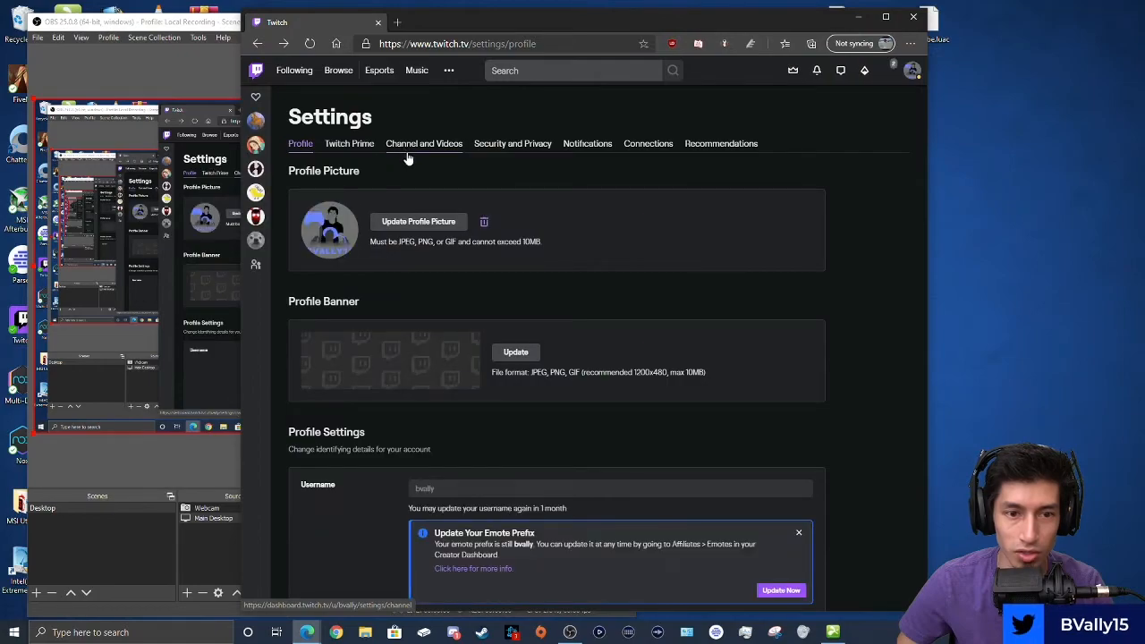
pyautogui.click(405, 146)
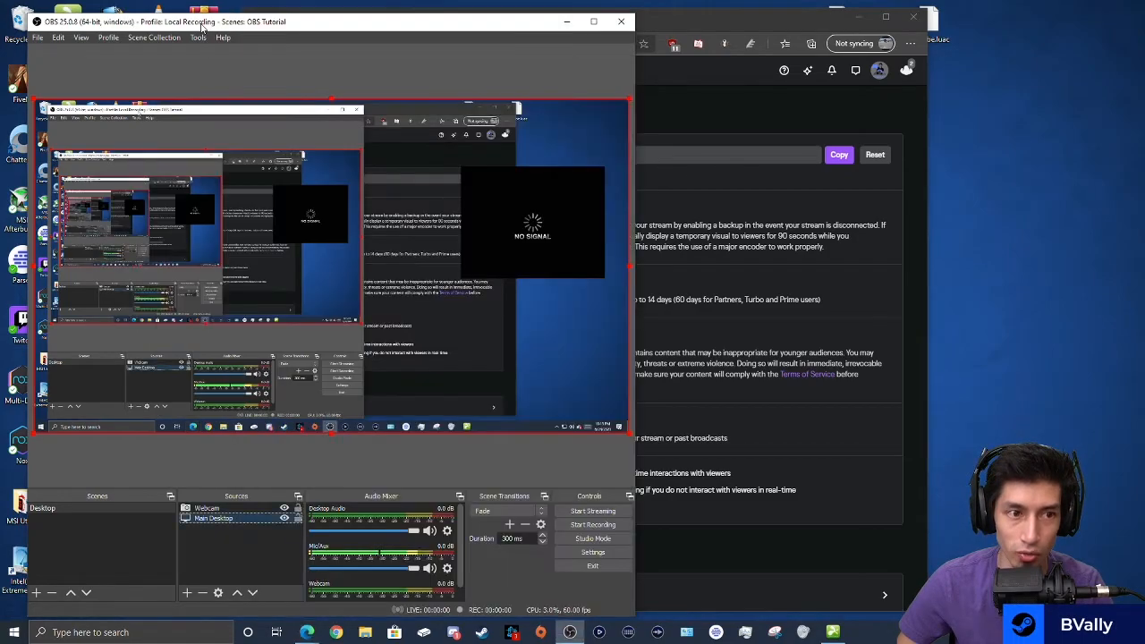
# Switch to OBS Studio, view the Stream settings for the Twitch service, and close them without changes
pyautogui.click(223, 65)
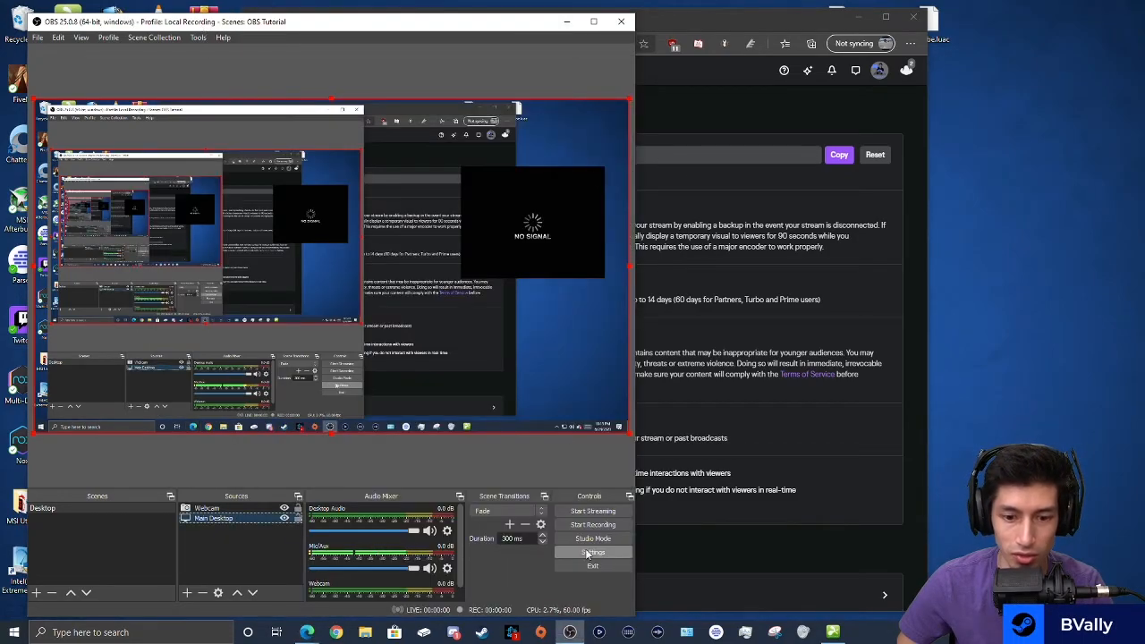
pyautogui.click(582, 552)
pyautogui.click(63, 164)
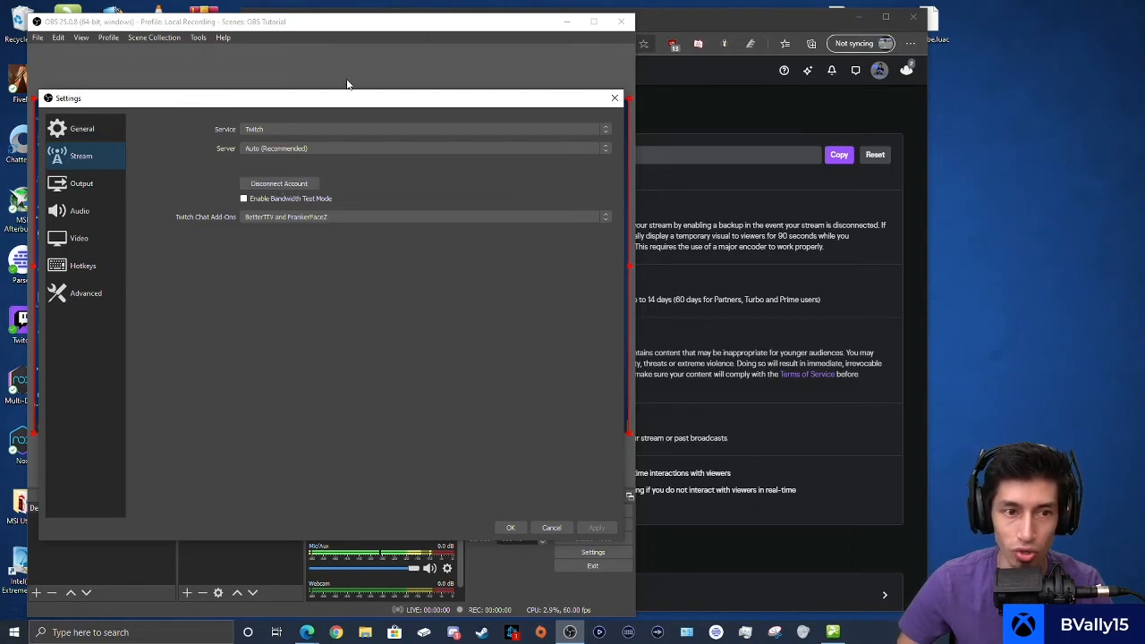
pyautogui.click(615, 97)
# Switch to the browser, examine the hidden Primary Stream key field in the Twitch channel settings, and return to the Twitch home page
pyautogui.click(743, 102)
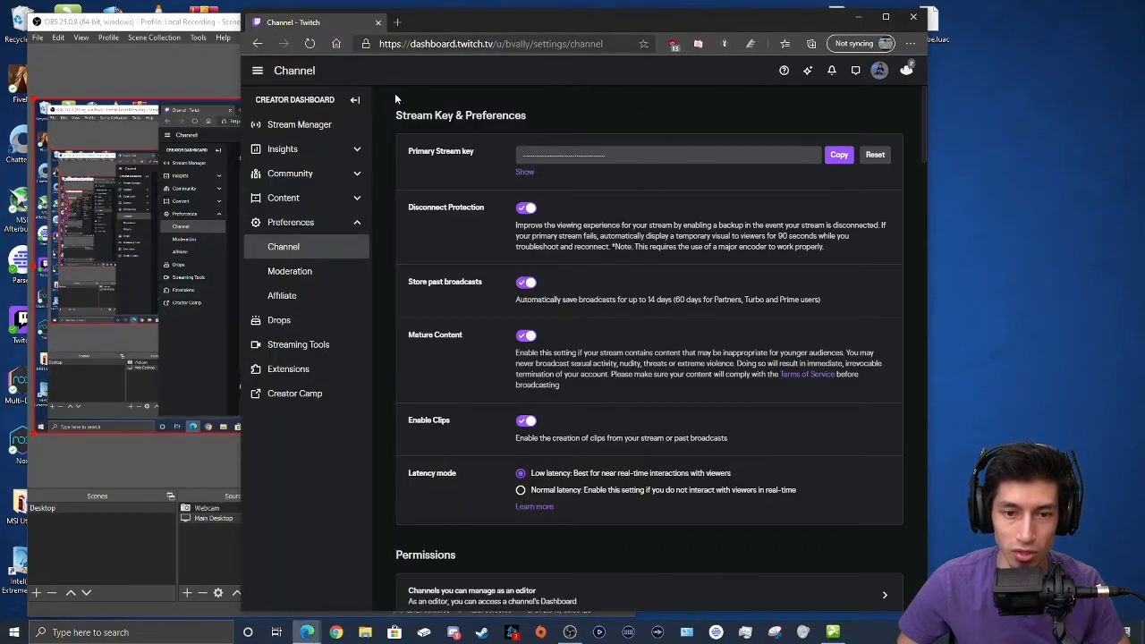
pyautogui.click(645, 155)
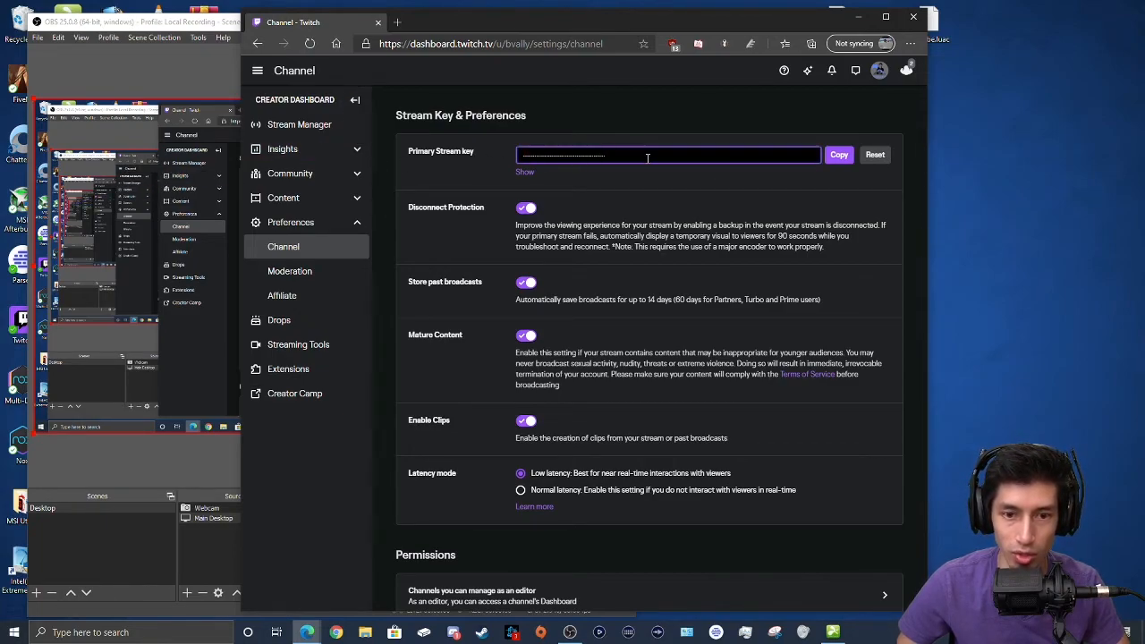
pyautogui.click(570, 152)
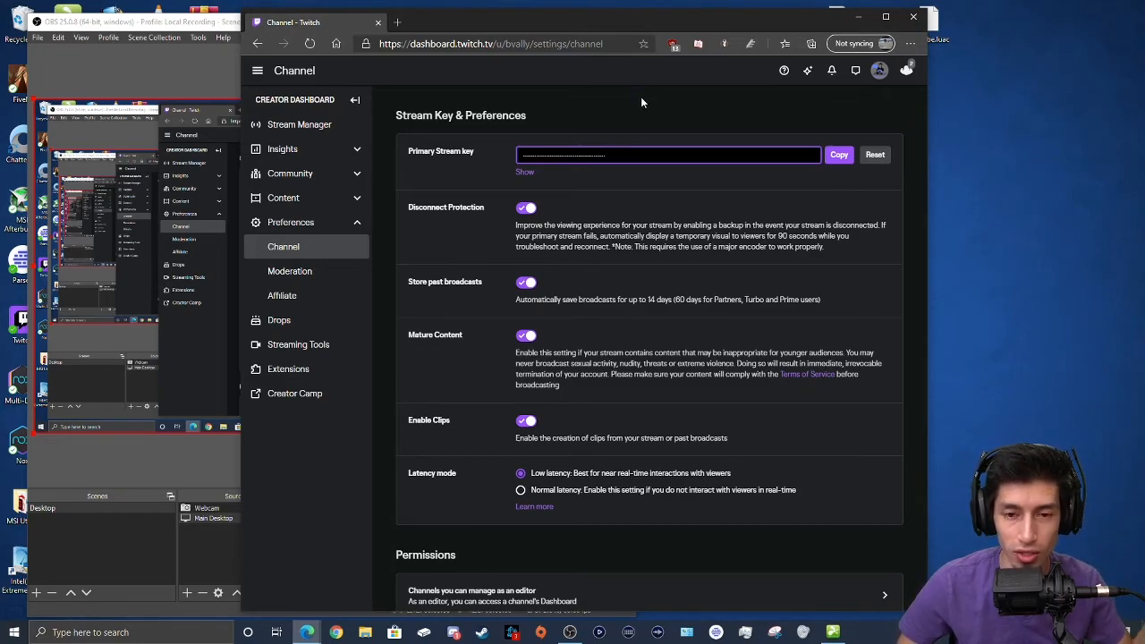
pyautogui.moveTo(606, 155); pyautogui.dragTo(563, 156)
pyautogui.click(564, 127)
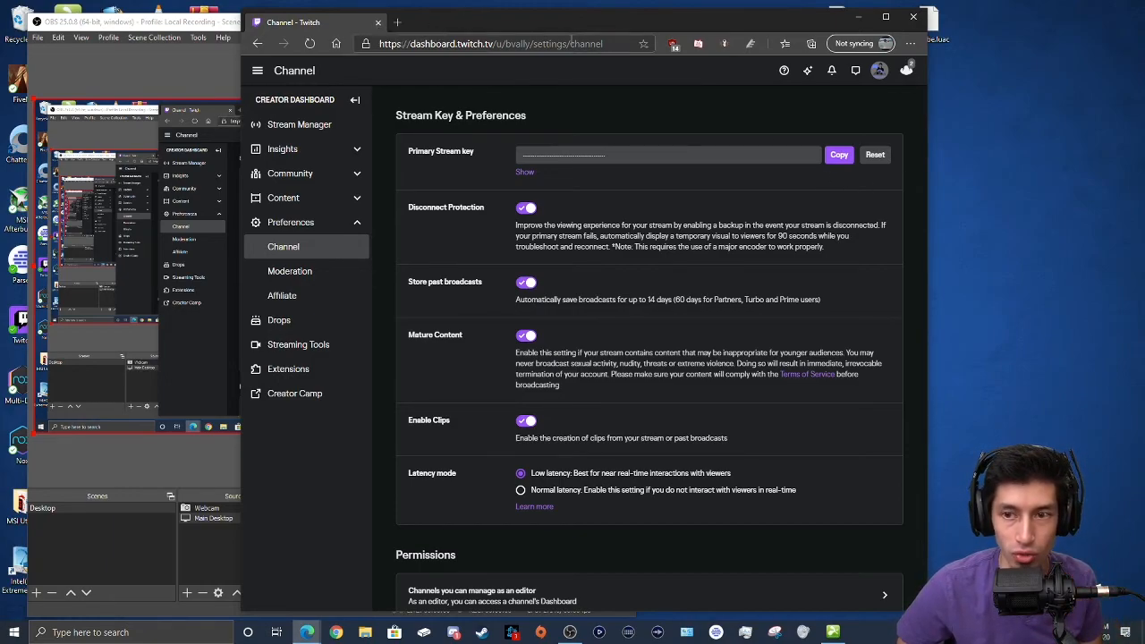
pyautogui.click(879, 70)
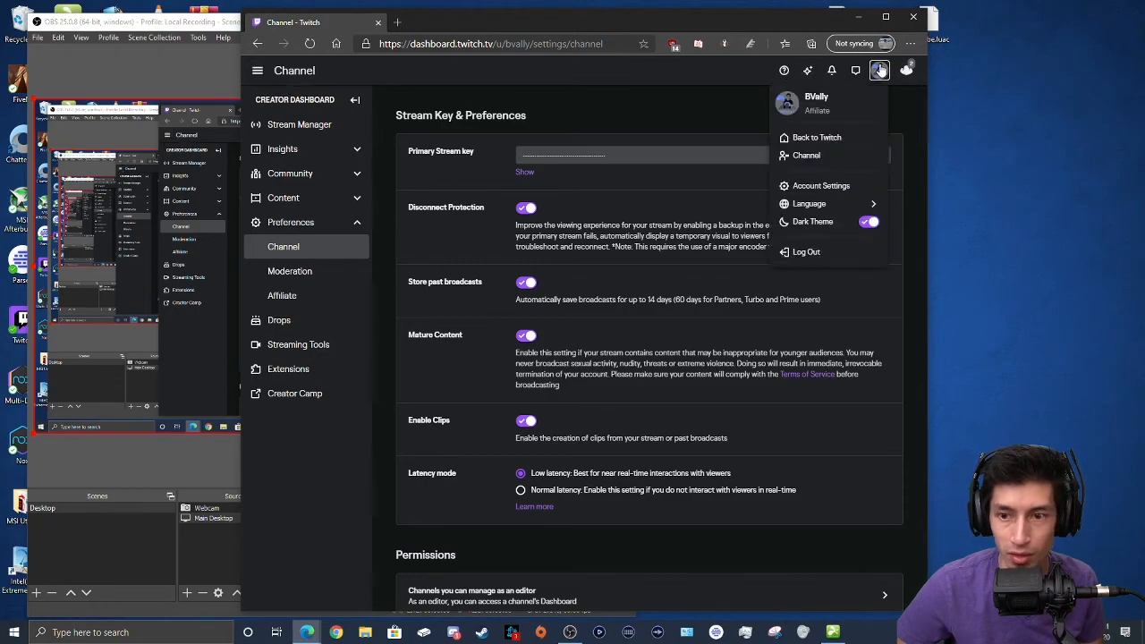
pyautogui.click(817, 141)
# Switch to OBS Studio and reposition its window on the desktop, keeping it at its smaller, non-maximized size
pyautogui.moveTo(166, 24); pyautogui.dragTo(363, 19)
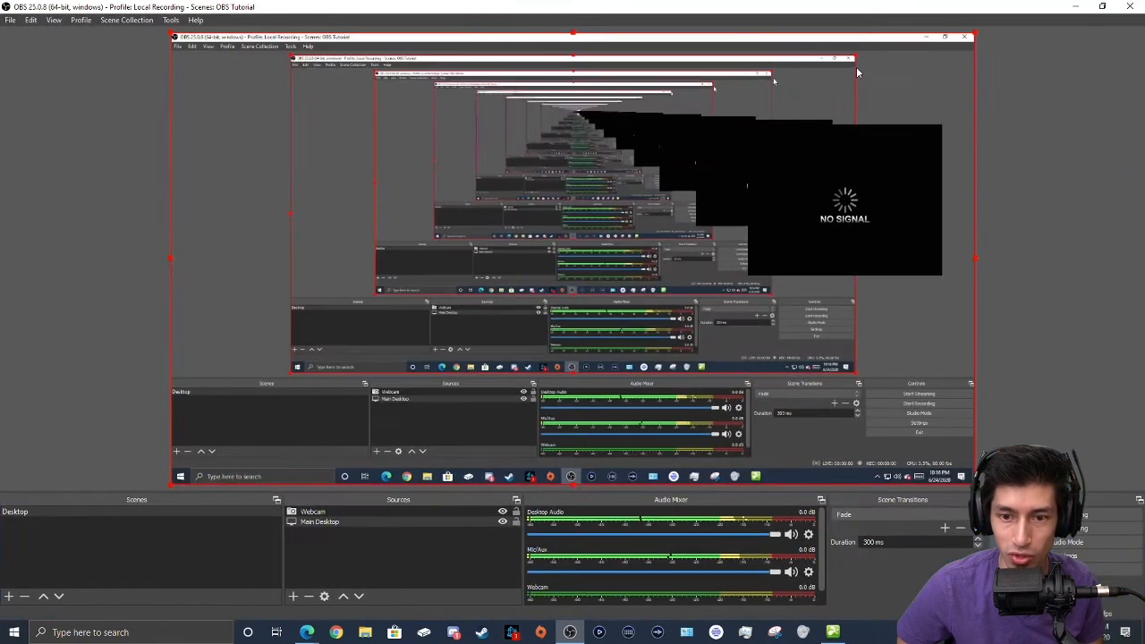
pyautogui.click(790, 15)
pyautogui.click(1102, 11)
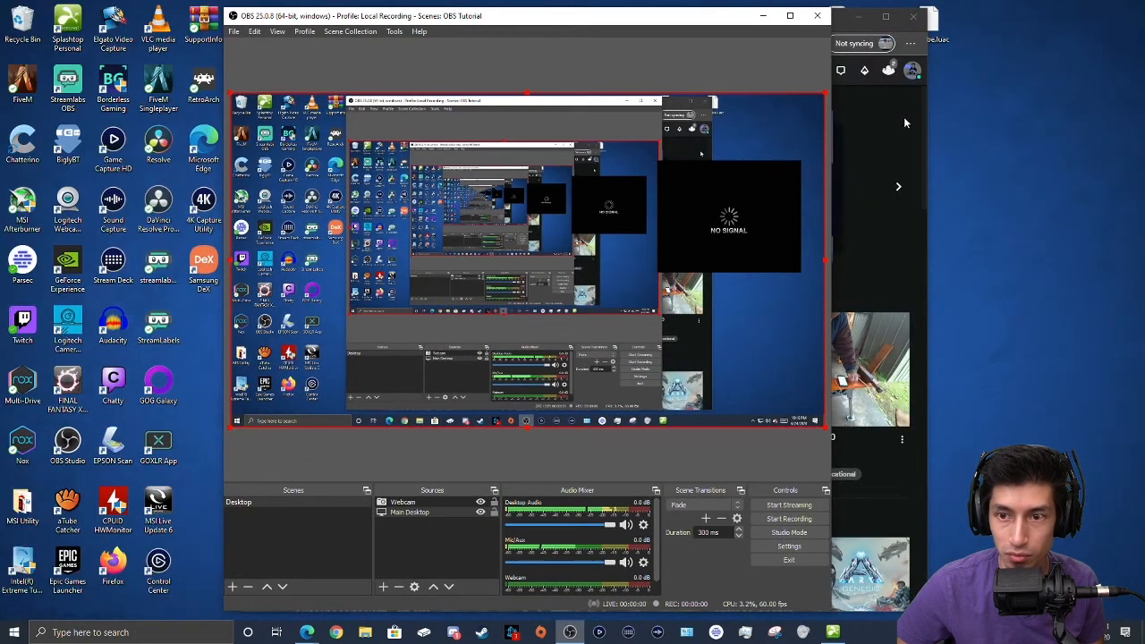
# Pause the featured live stream on the Twitch home page, and bring the OBS window back in front, moved slightly aside
pyautogui.click(904, 116)
pyautogui.click(390, 261)
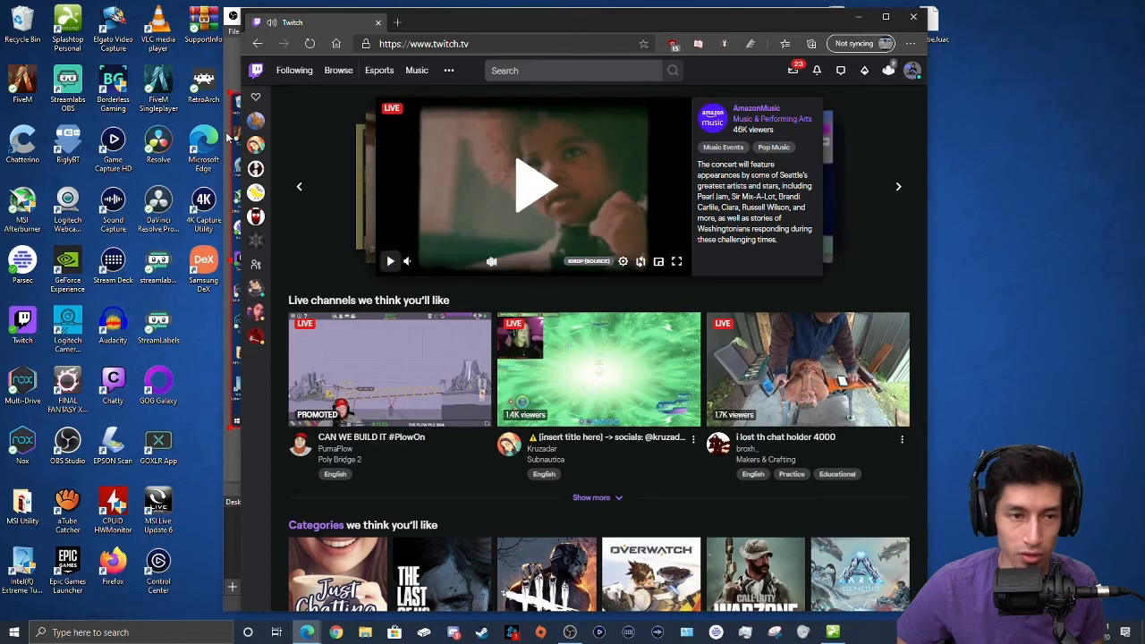
pyautogui.click(237, 61)
pyautogui.moveTo(592, 17); pyautogui.dragTo(534, 19)
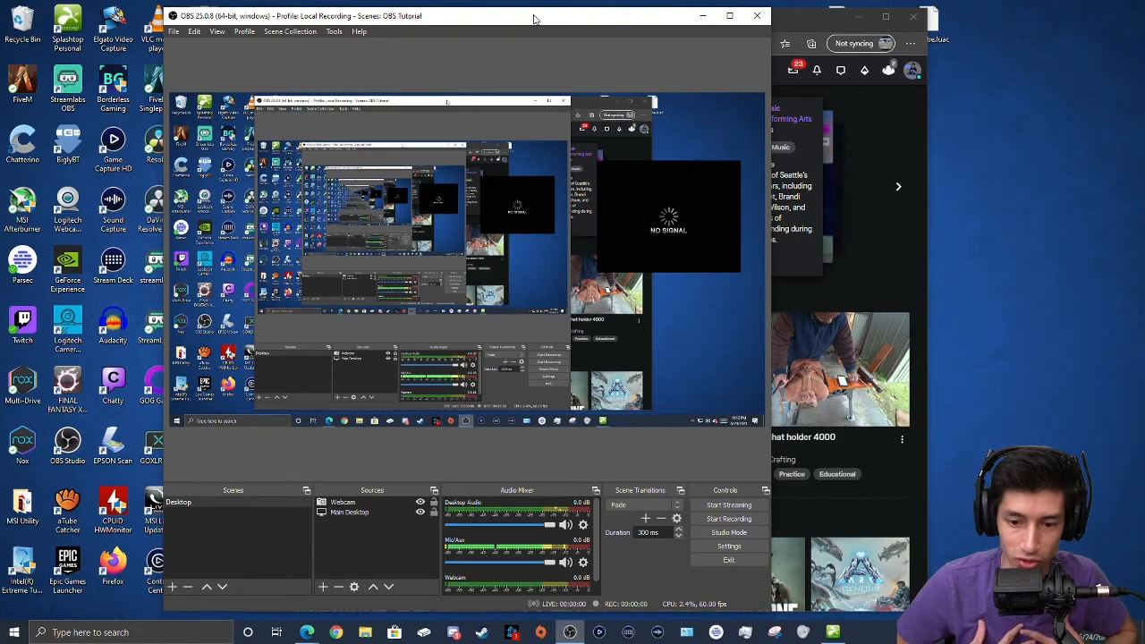